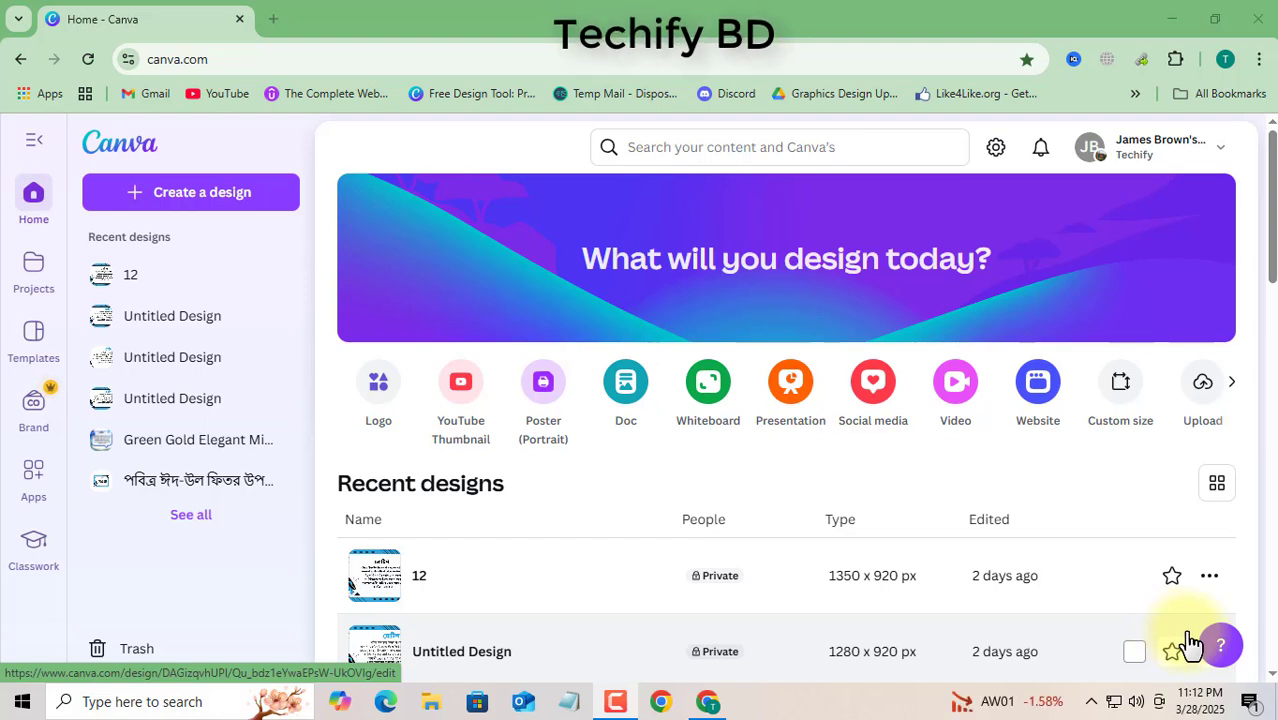
# Search Canva for "eid ul fitar" using the matching search suggestion.
pyautogui.click(672, 143)
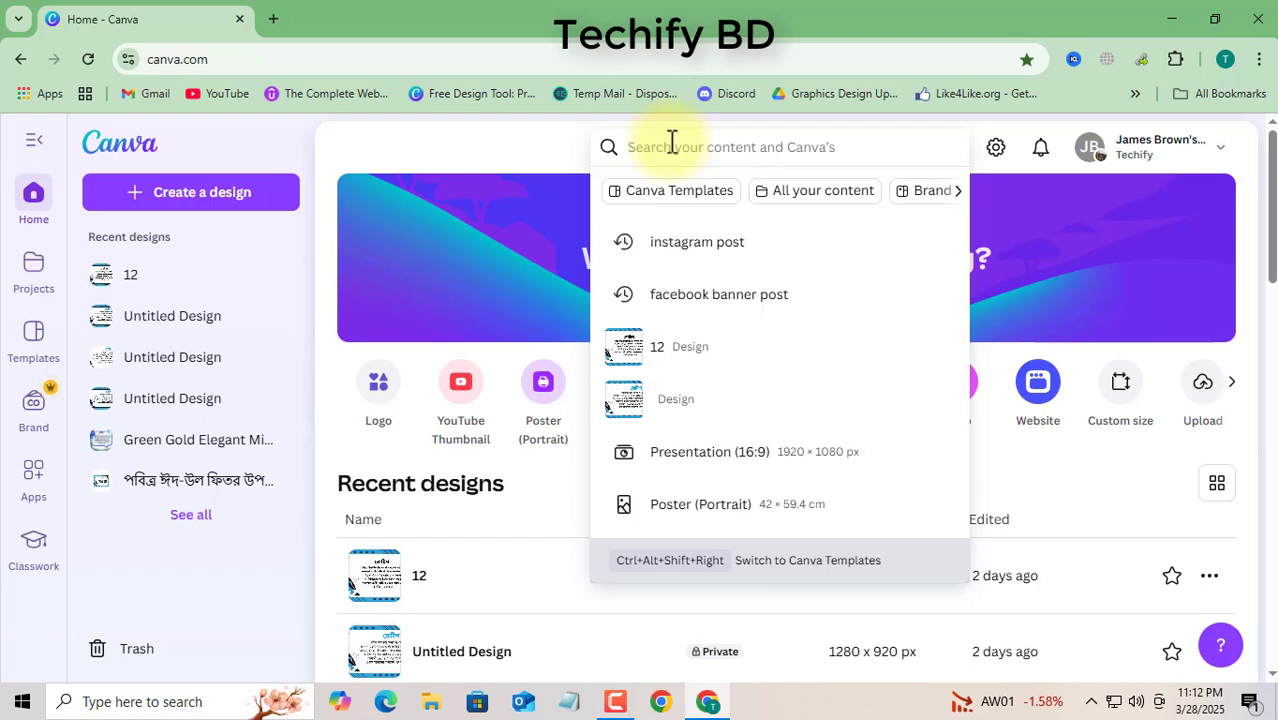
pyautogui.write('Eid')
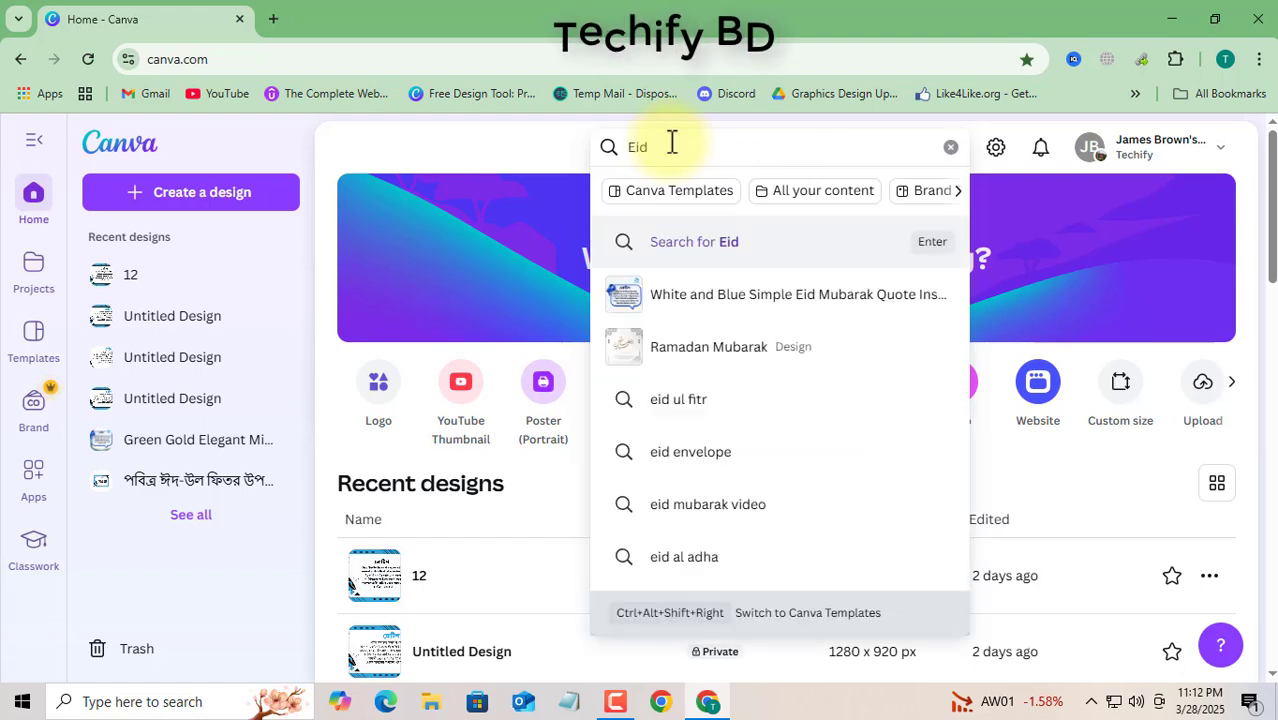
pyautogui.write(' u')
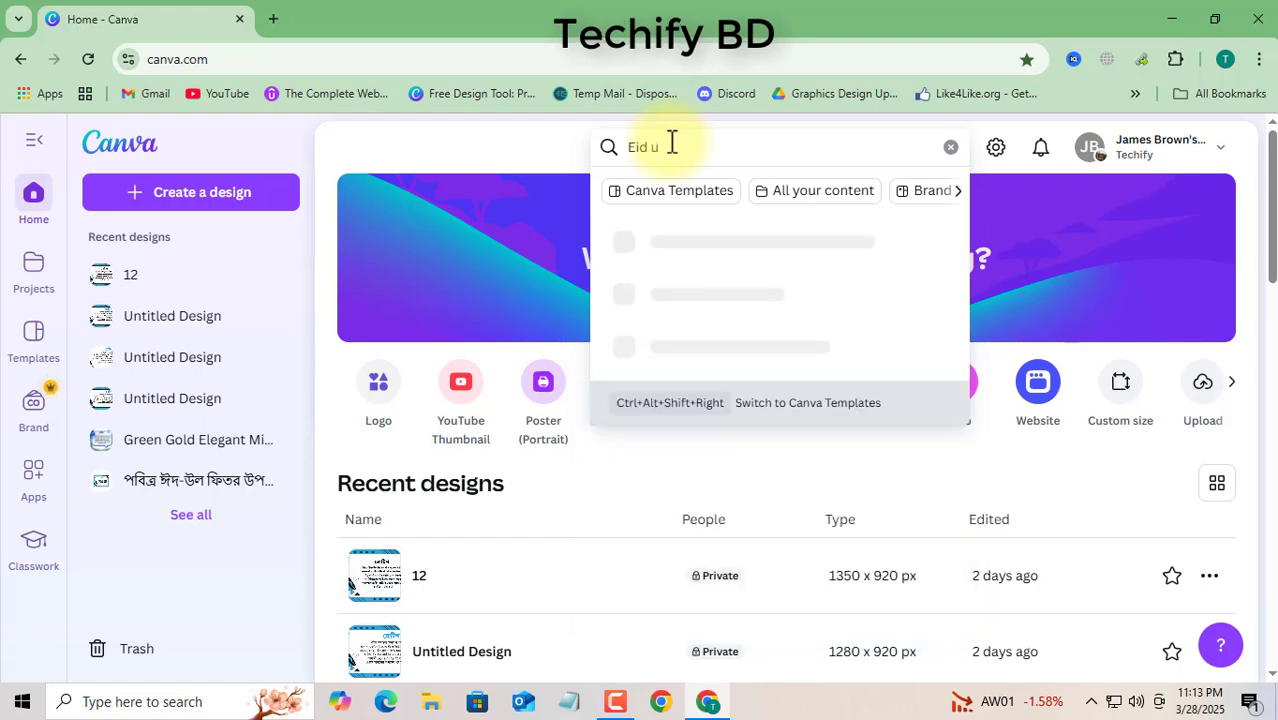
pyautogui.write('l')
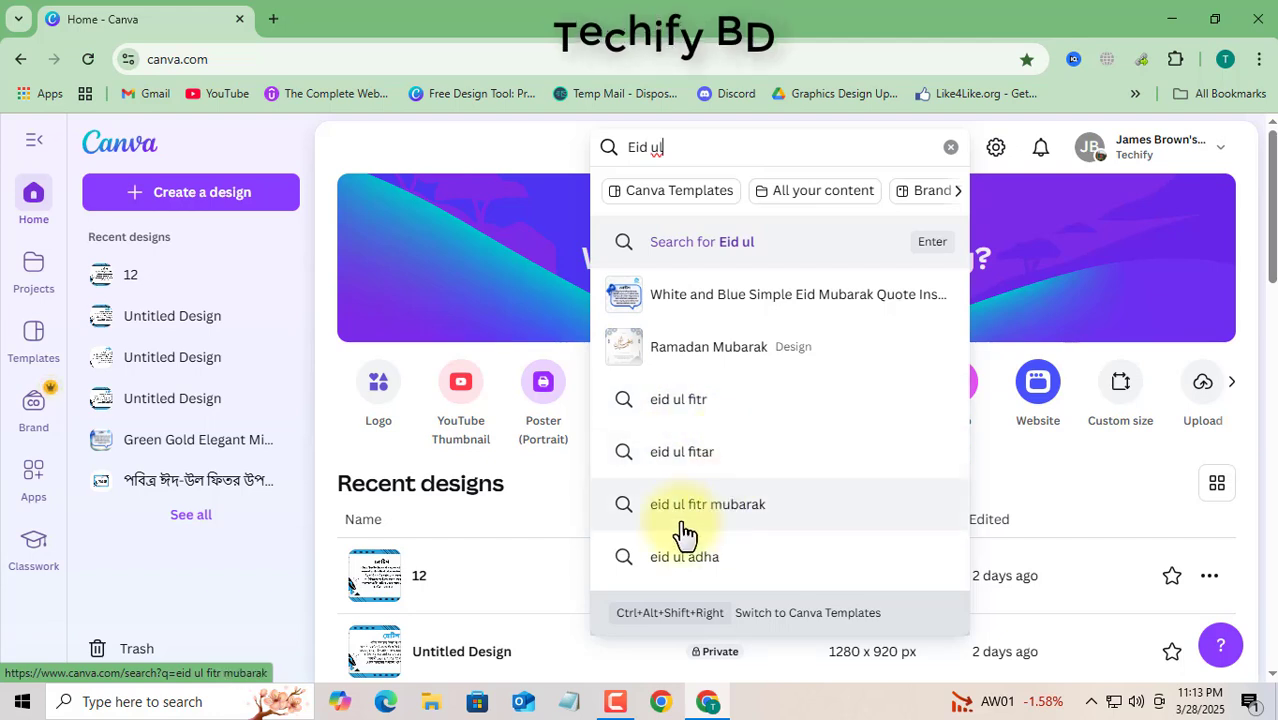
pyautogui.click(698, 447)
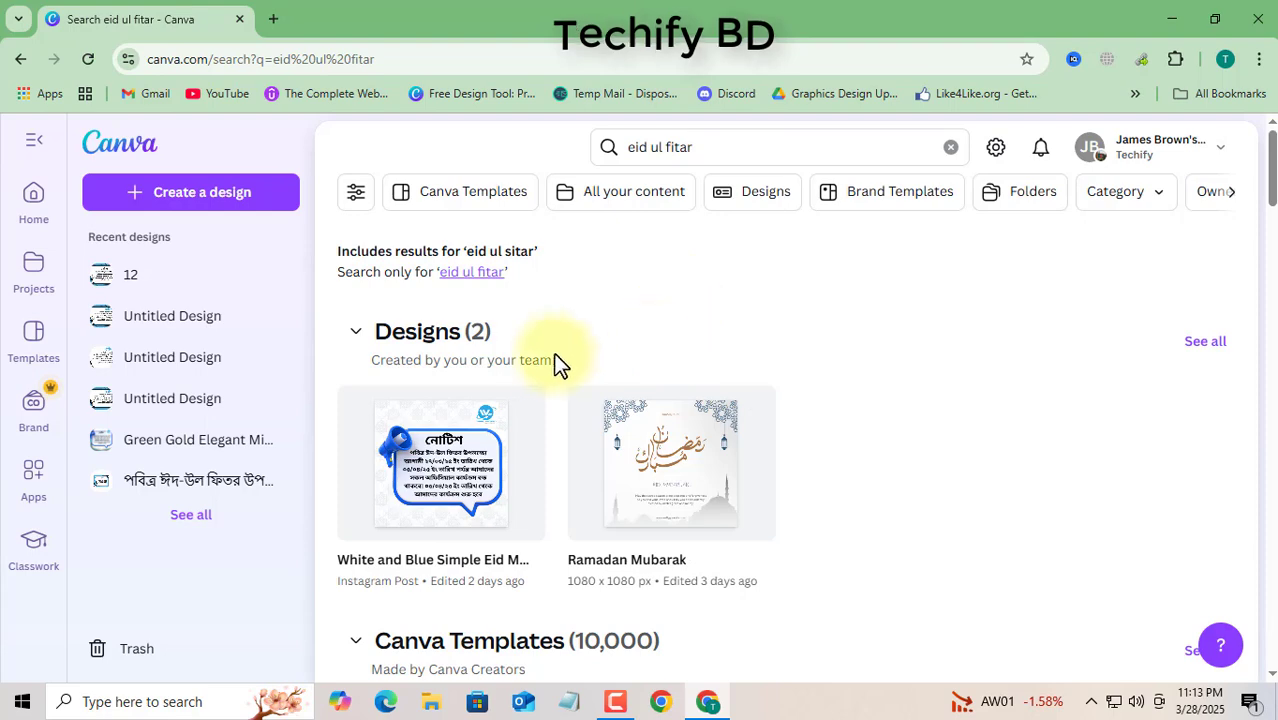
# Browse the Canva template results for Eid greeting designs and compare their styles.
pyautogui.scroll(-3, 545, 360)
pyautogui.scroll(-1, 535, 380)
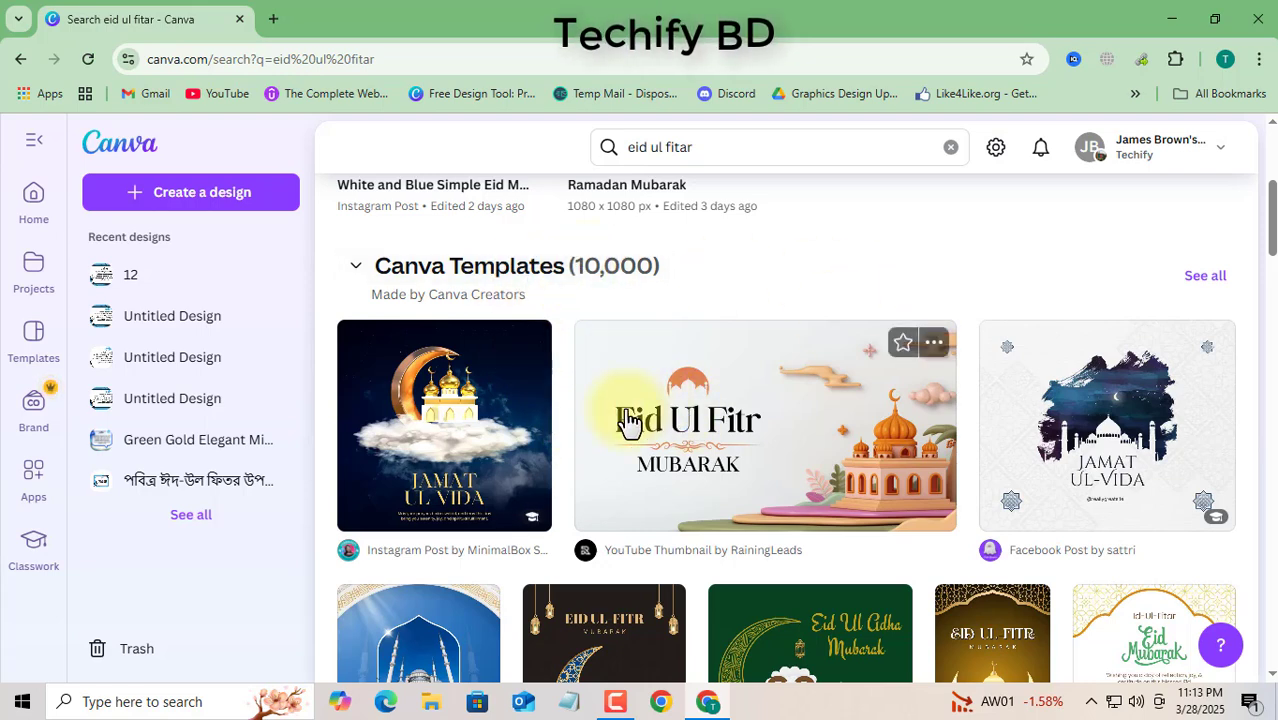
pyautogui.scroll(-1, 628, 423)
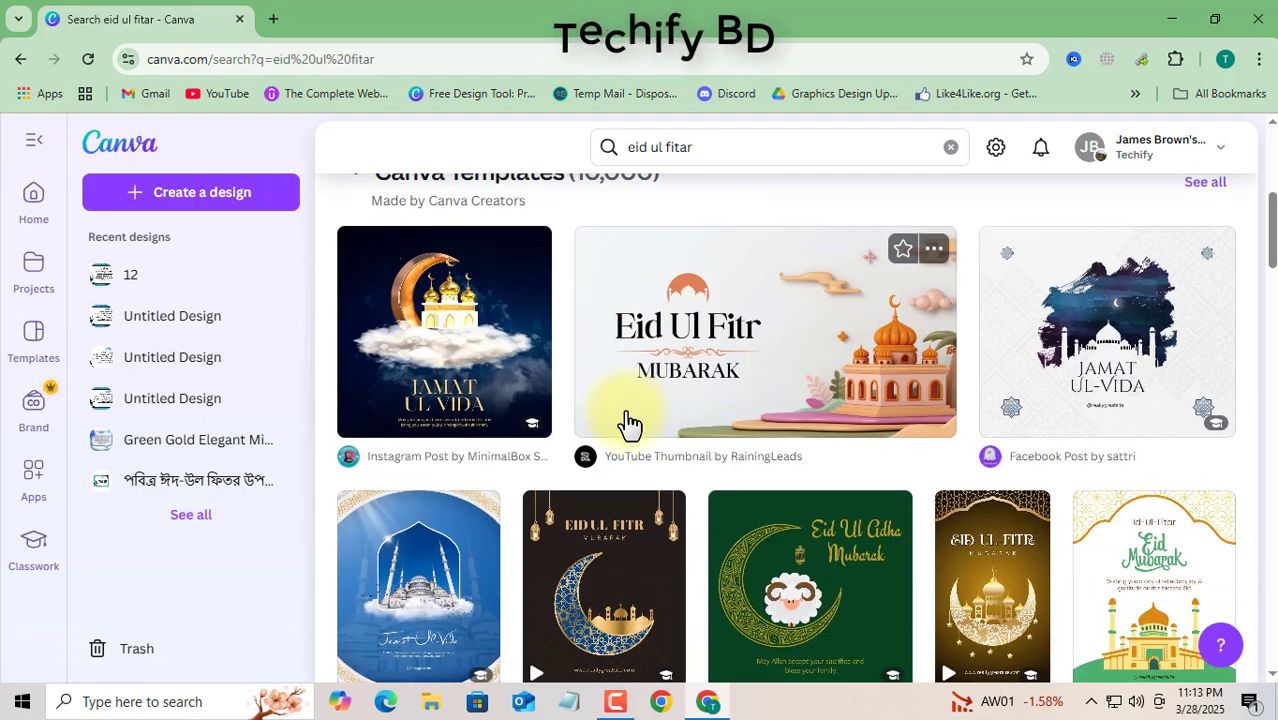
pyautogui.scroll(-1, 628, 423)
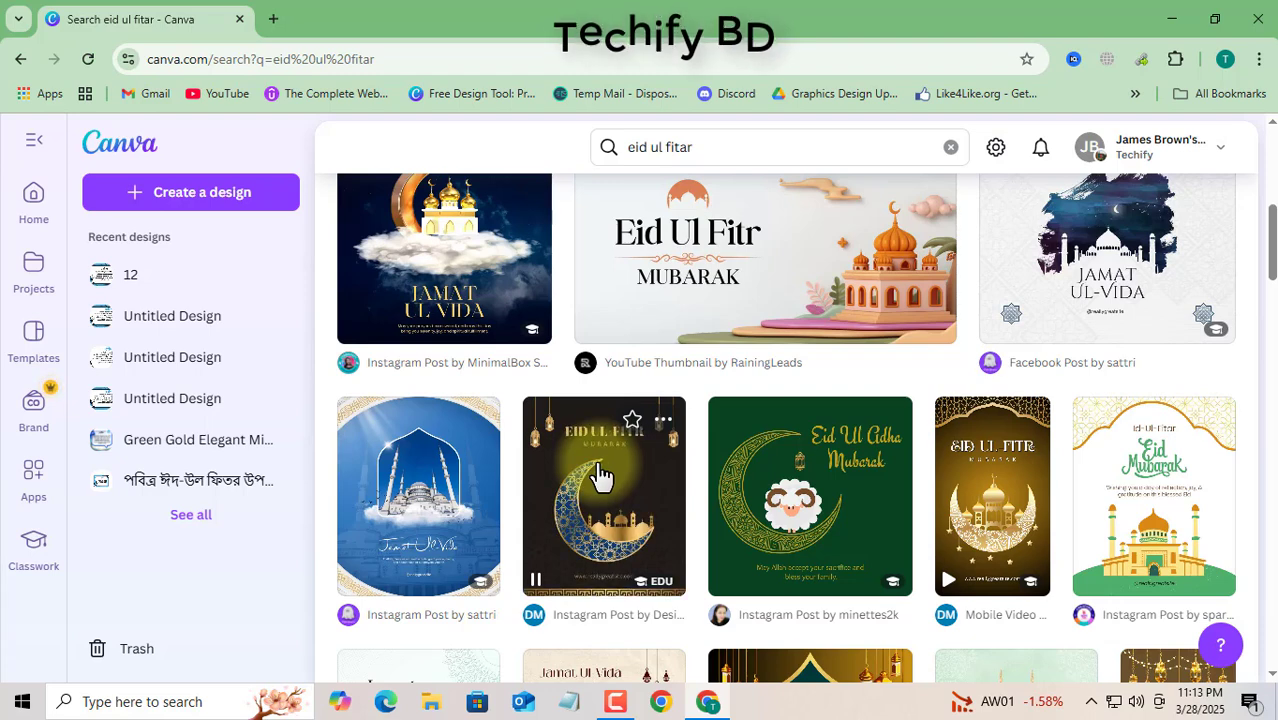
pyautogui.scroll(-1, 628, 447)
pyautogui.scroll(-1, 628, 447)
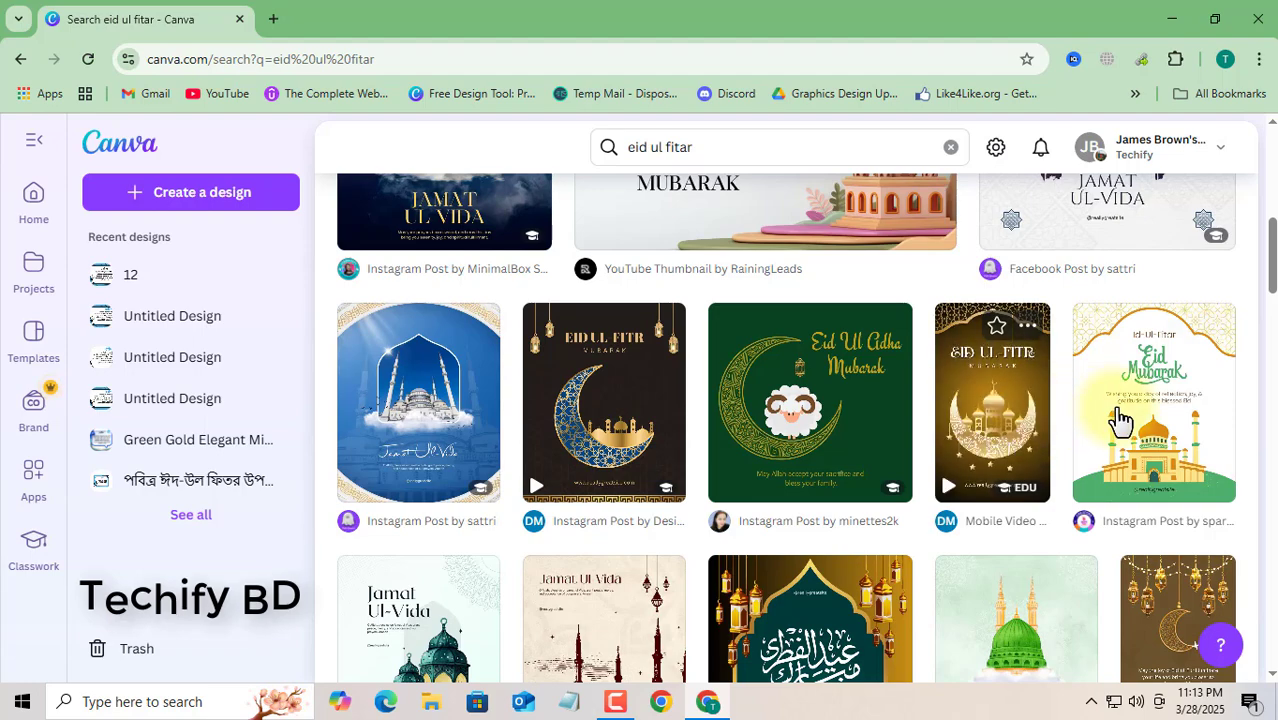
pyautogui.scroll(-2, 1078, 425)
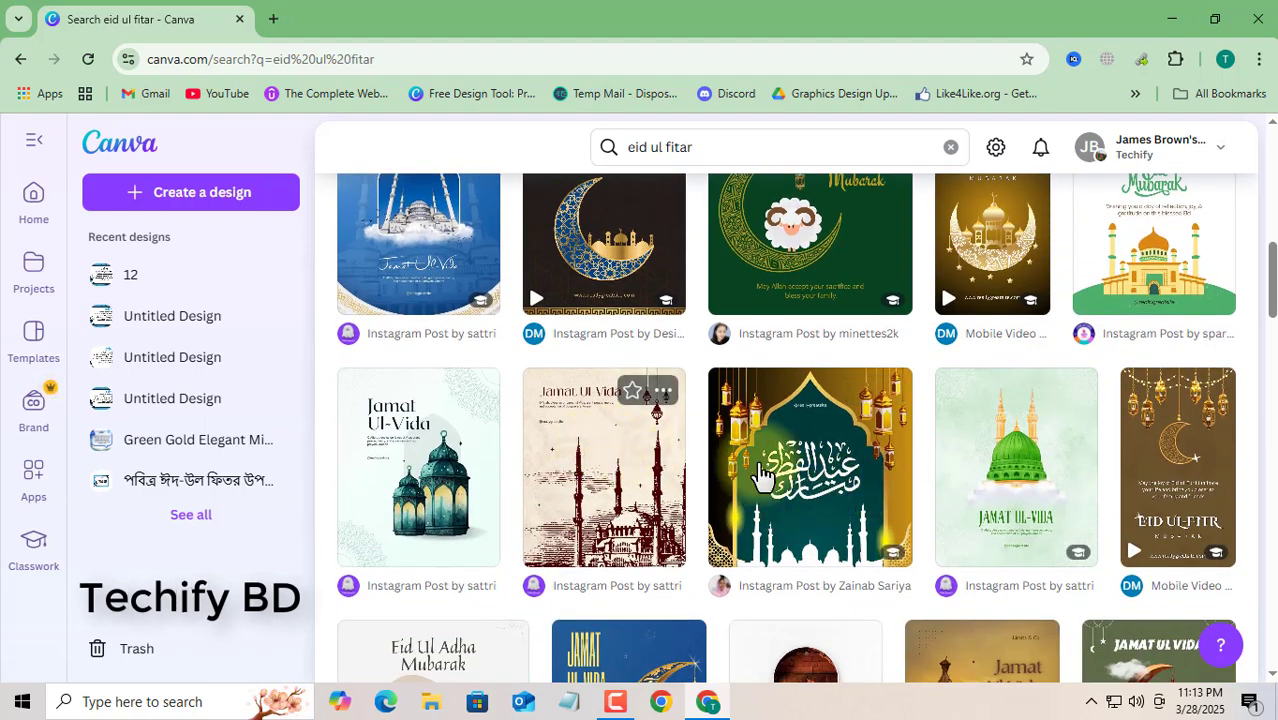
pyautogui.scroll(-1, 716, 425)
pyautogui.scroll(-1, 714, 423)
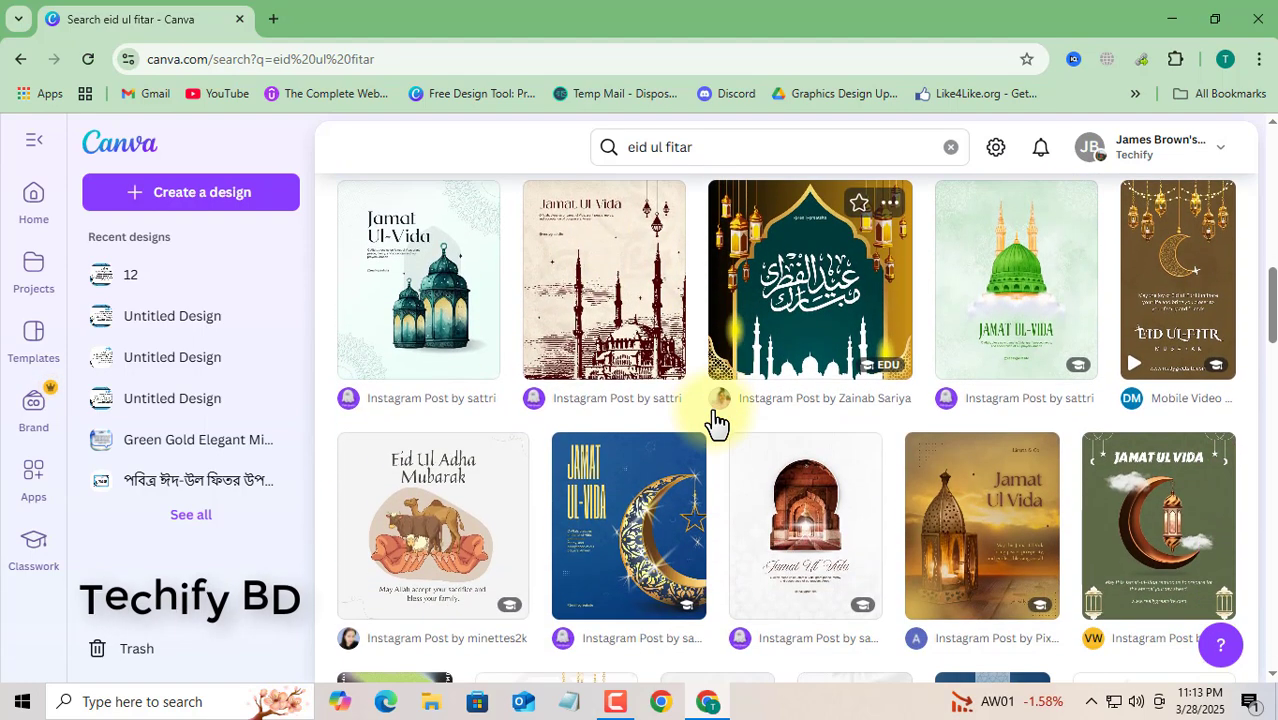
pyautogui.scroll(-1, 713, 422)
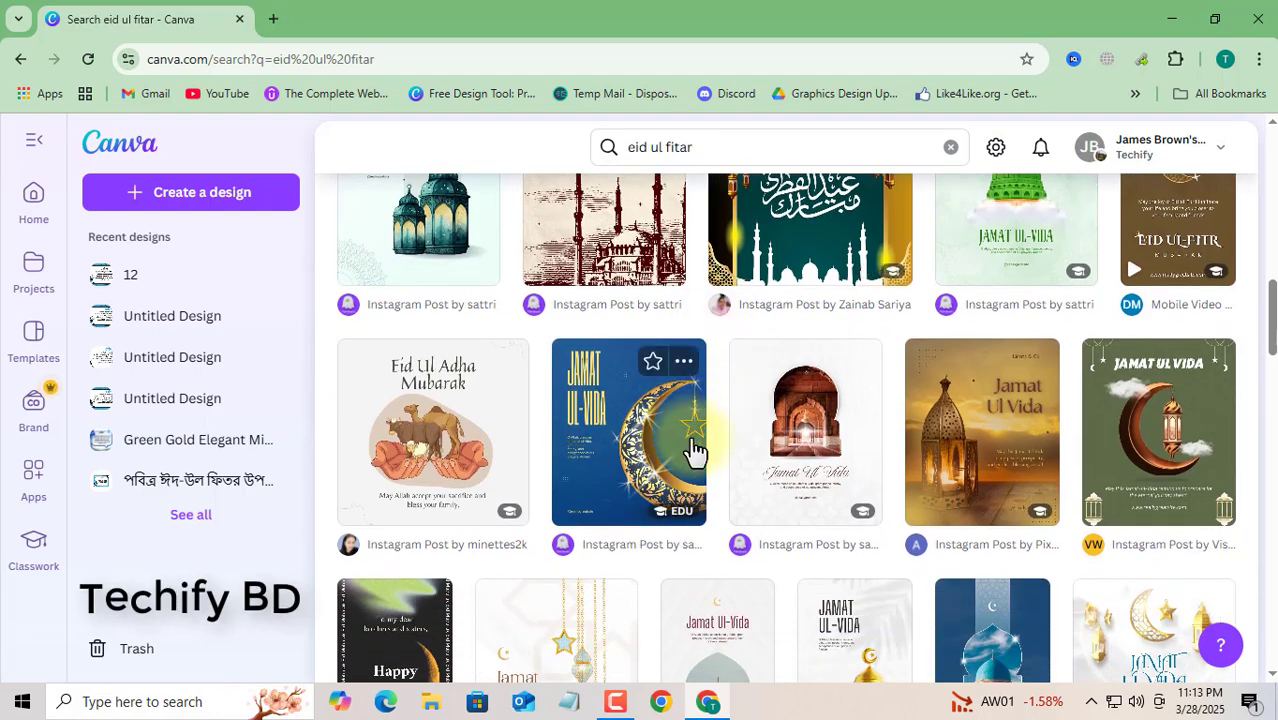
pyautogui.scroll(1, 795, 440)
pyautogui.scroll(-3, 797, 412)
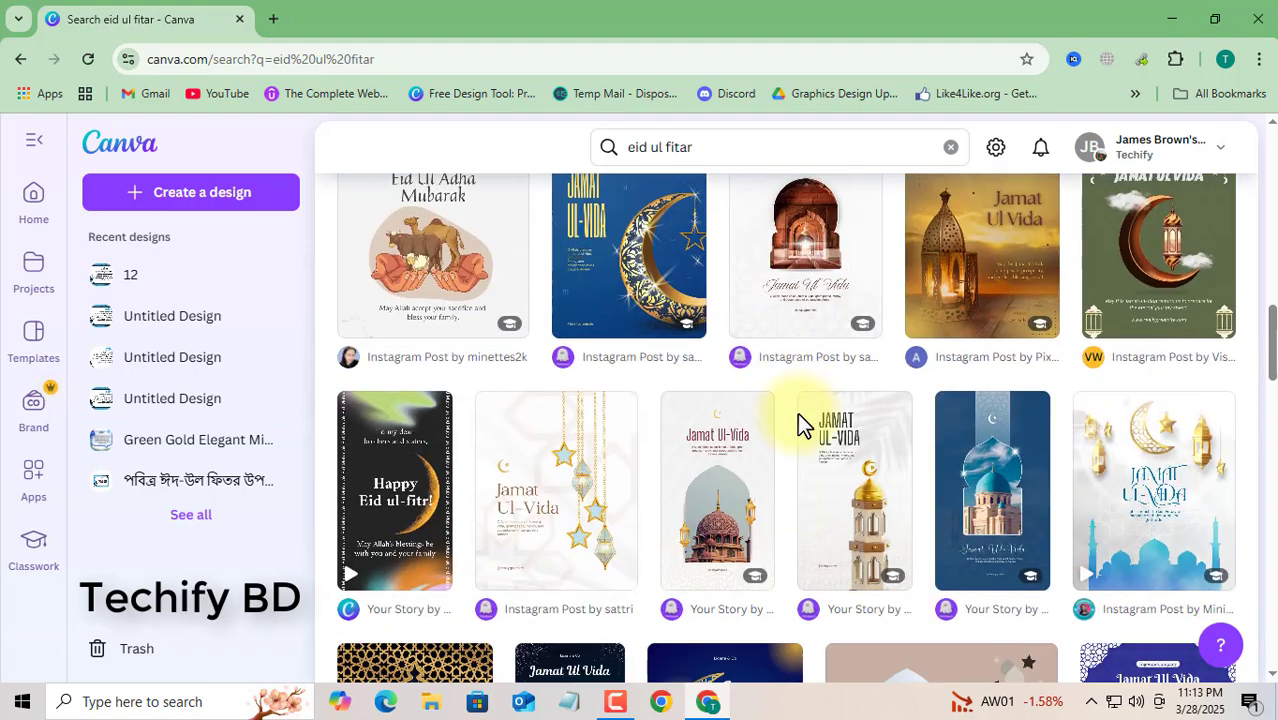
pyautogui.scroll(-1, 797, 412)
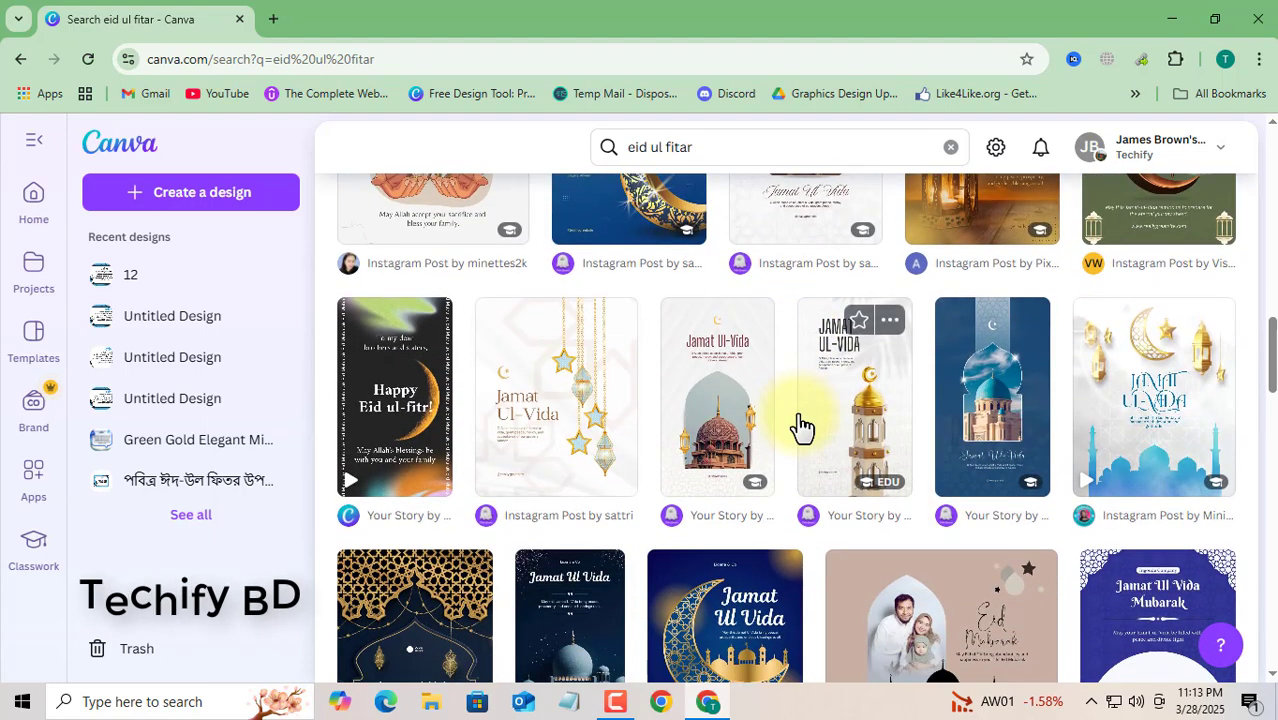
pyautogui.scroll(-1, 802, 425)
pyautogui.scroll(1, 796, 410)
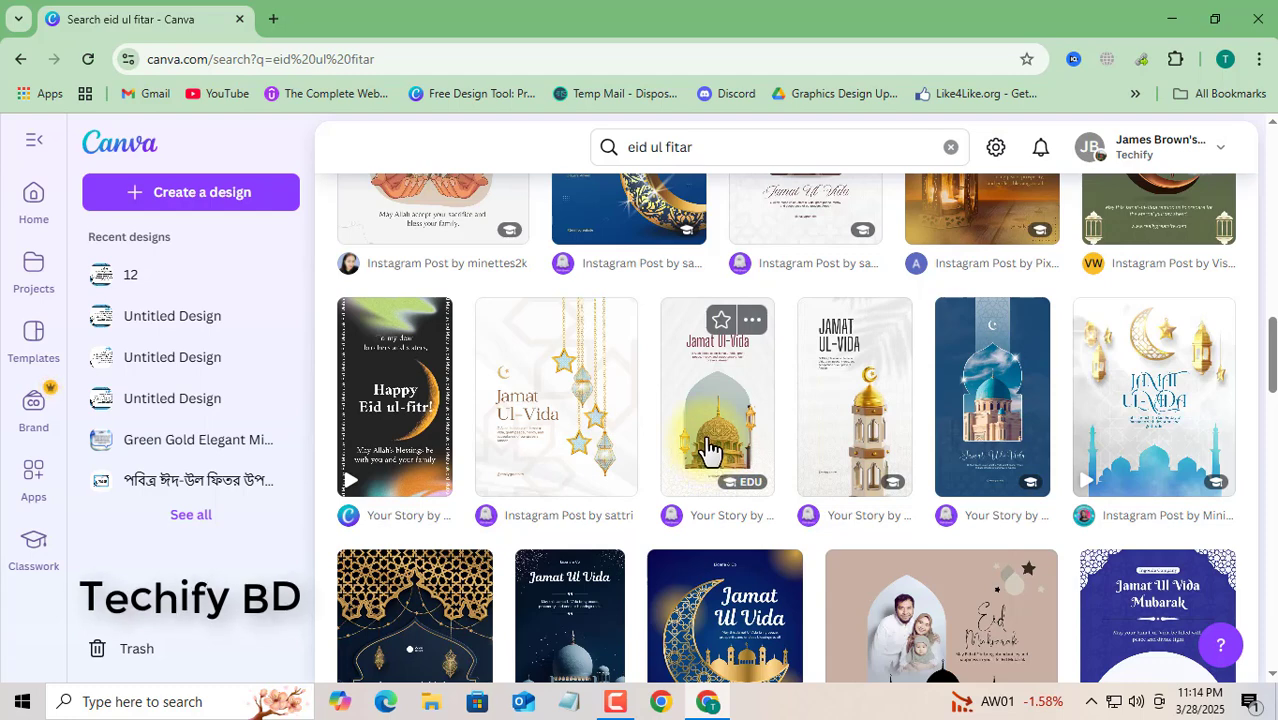
pyautogui.scroll(-2, 708, 446)
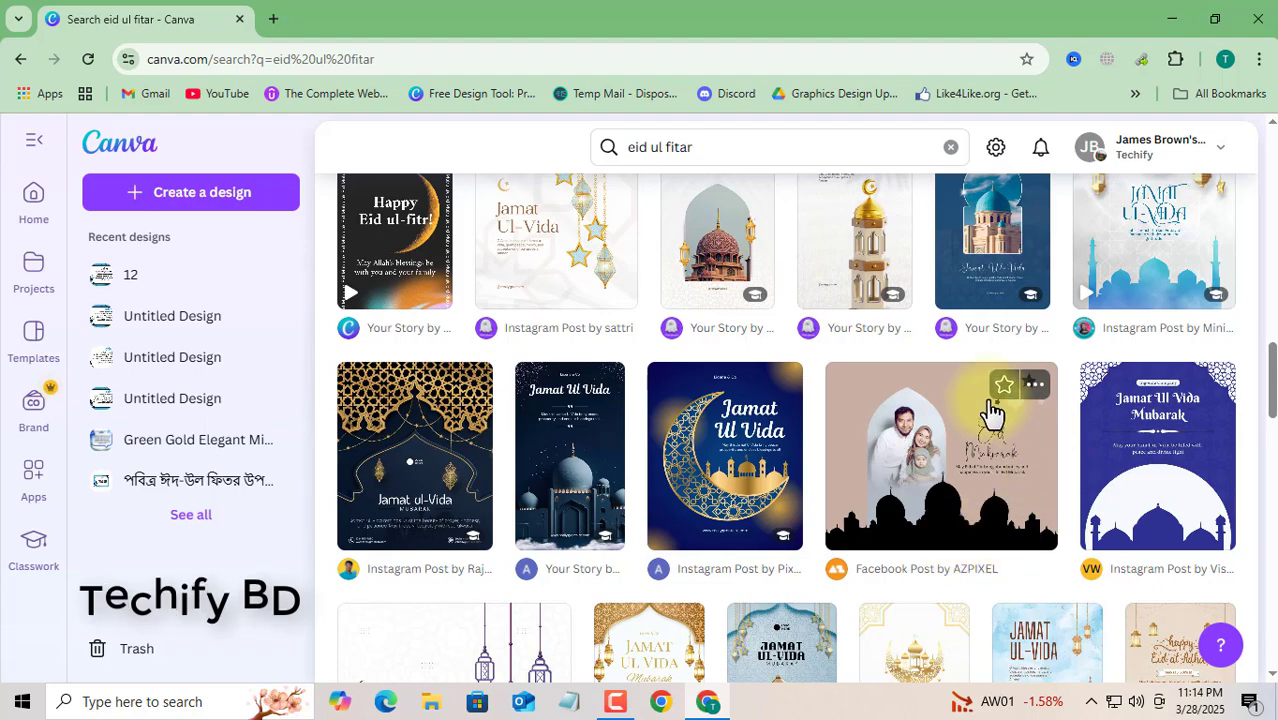
pyautogui.scroll(1, 847, 448)
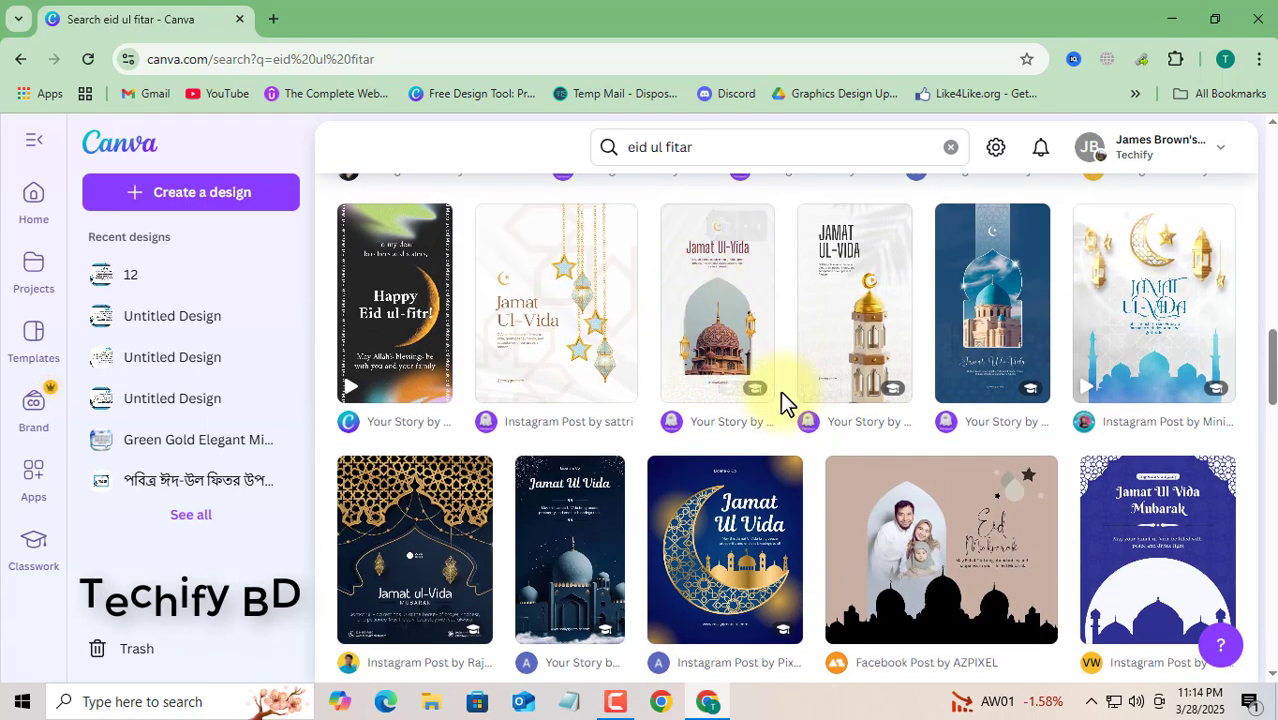
pyautogui.scroll(-1, 690, 450)
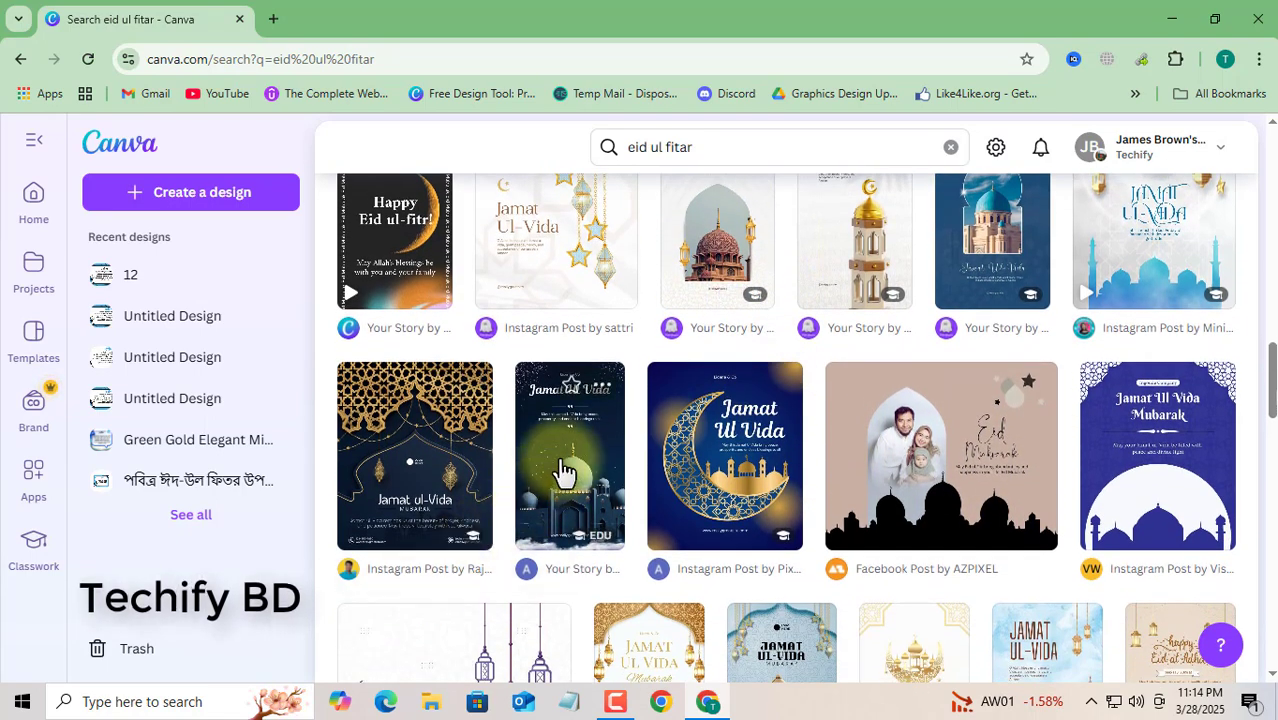
# Open the Blue and Yellow Minimalist Jamat-ul-Vida Greeting Instagram Post template for customizing in the editor.
pyautogui.scroll(-1, 566, 490)
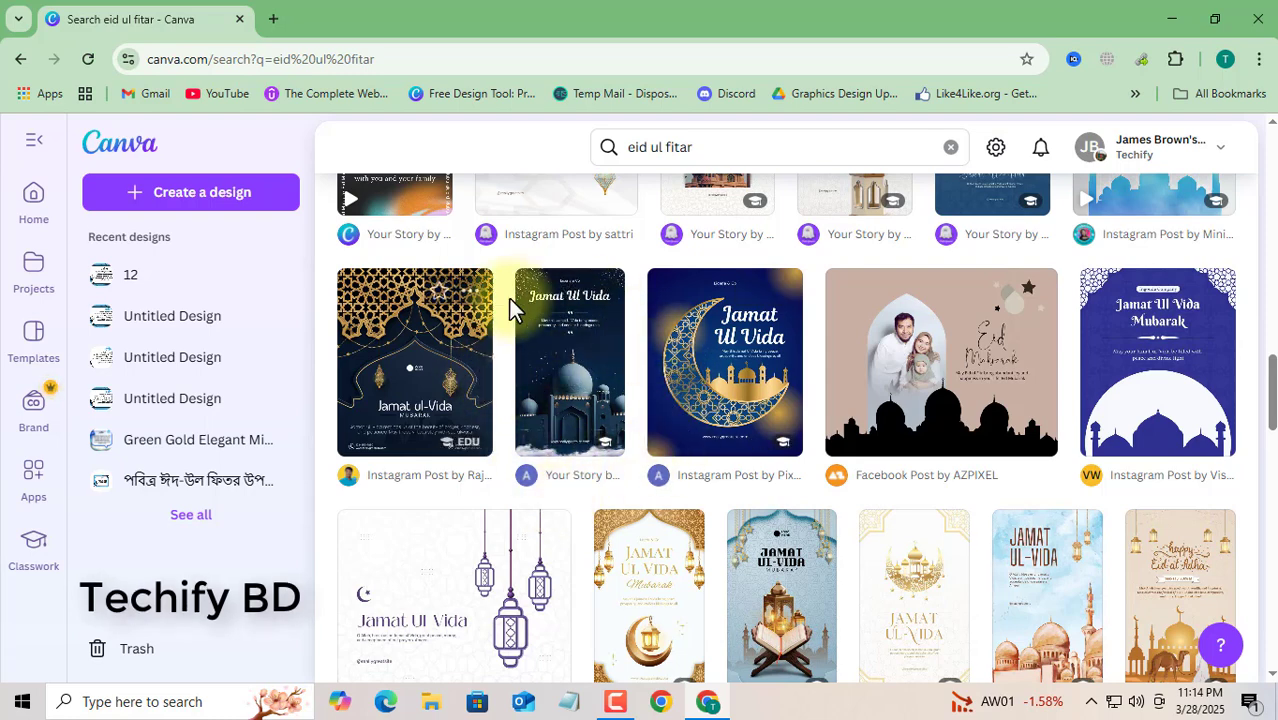
pyautogui.click(434, 371)
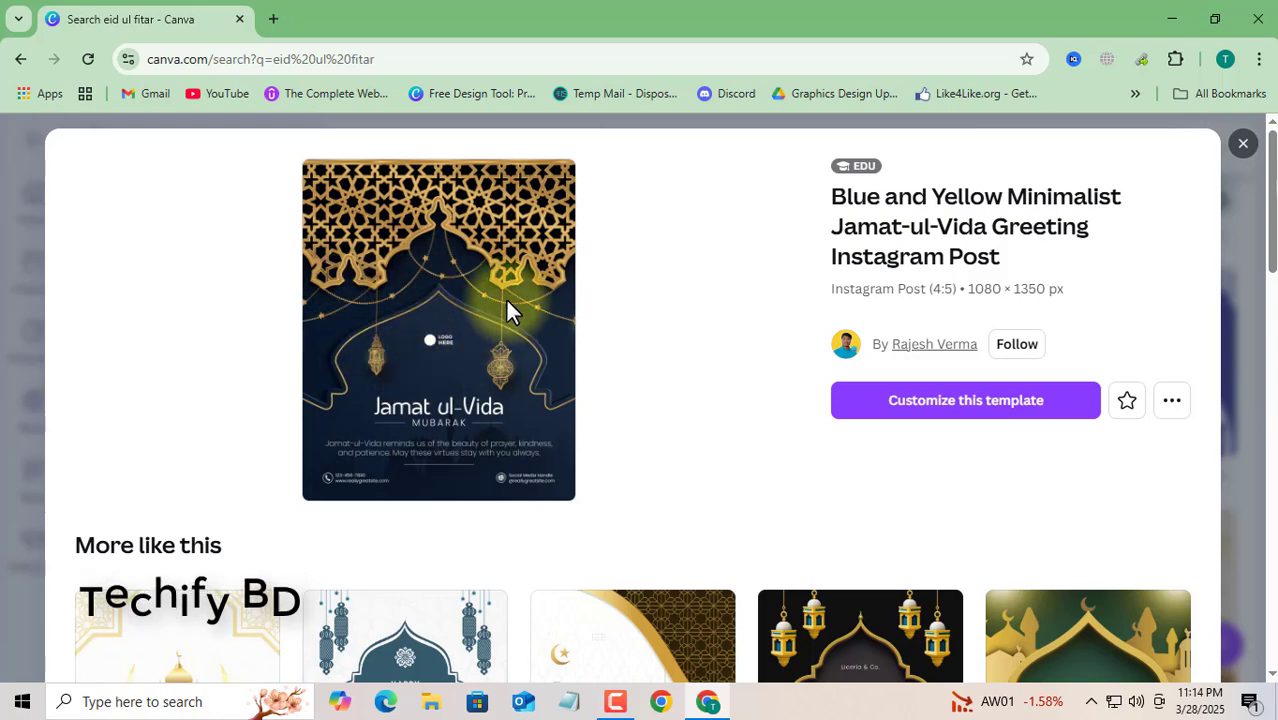
pyautogui.click(952, 408)
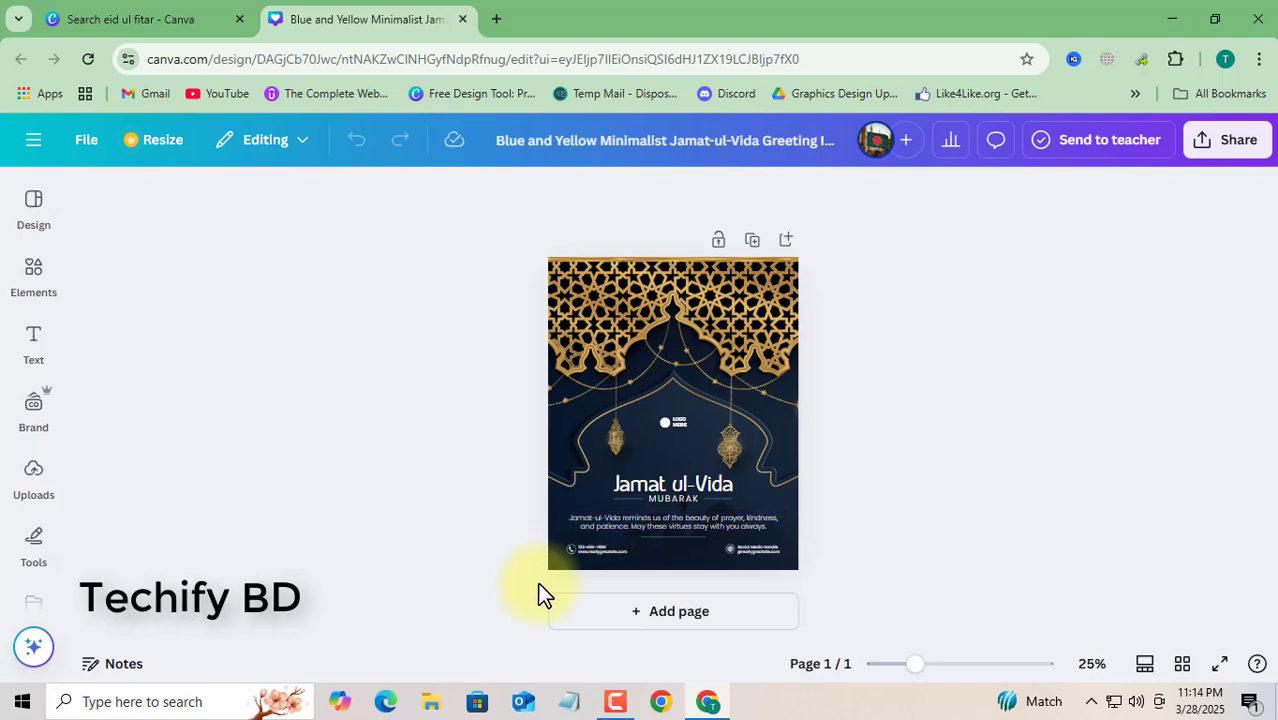
# Open a browser window under the Weblance profile and go to chatgpt.com.
pyautogui.click(1228, 62)
pyautogui.scroll(-4, 1112, 284)
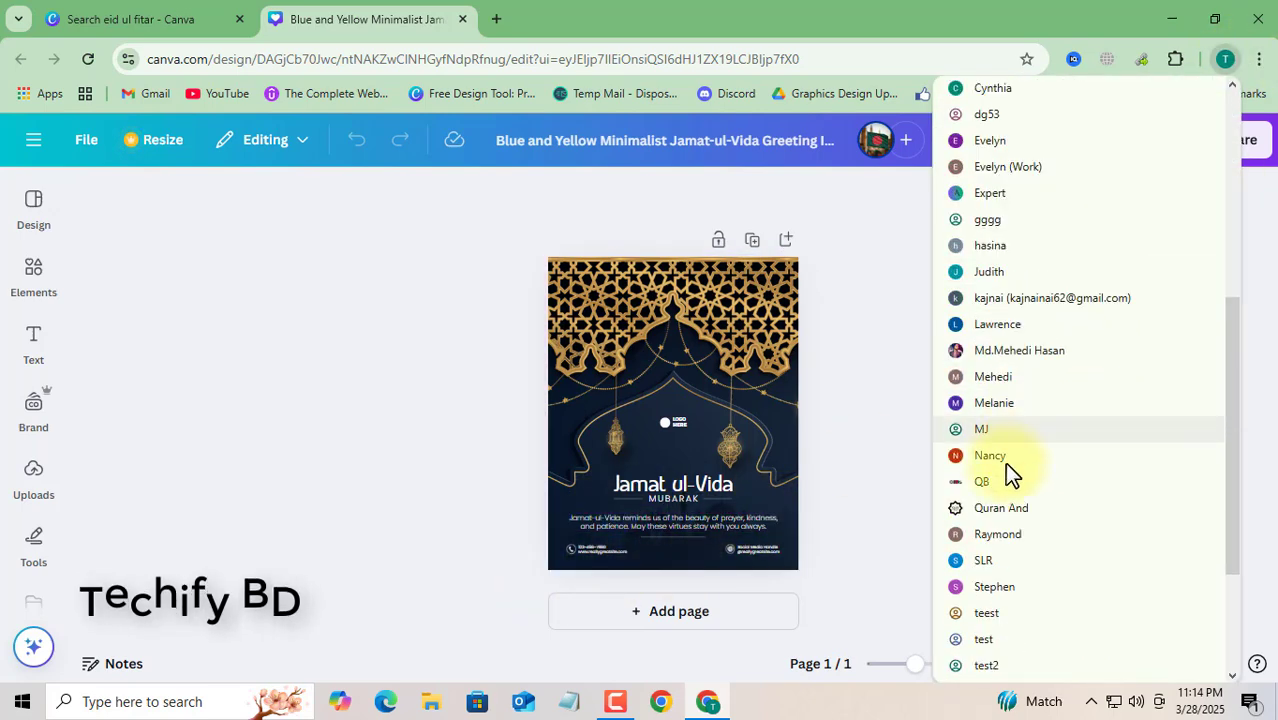
pyautogui.scroll(-2, 1004, 462)
pyautogui.click(1018, 539)
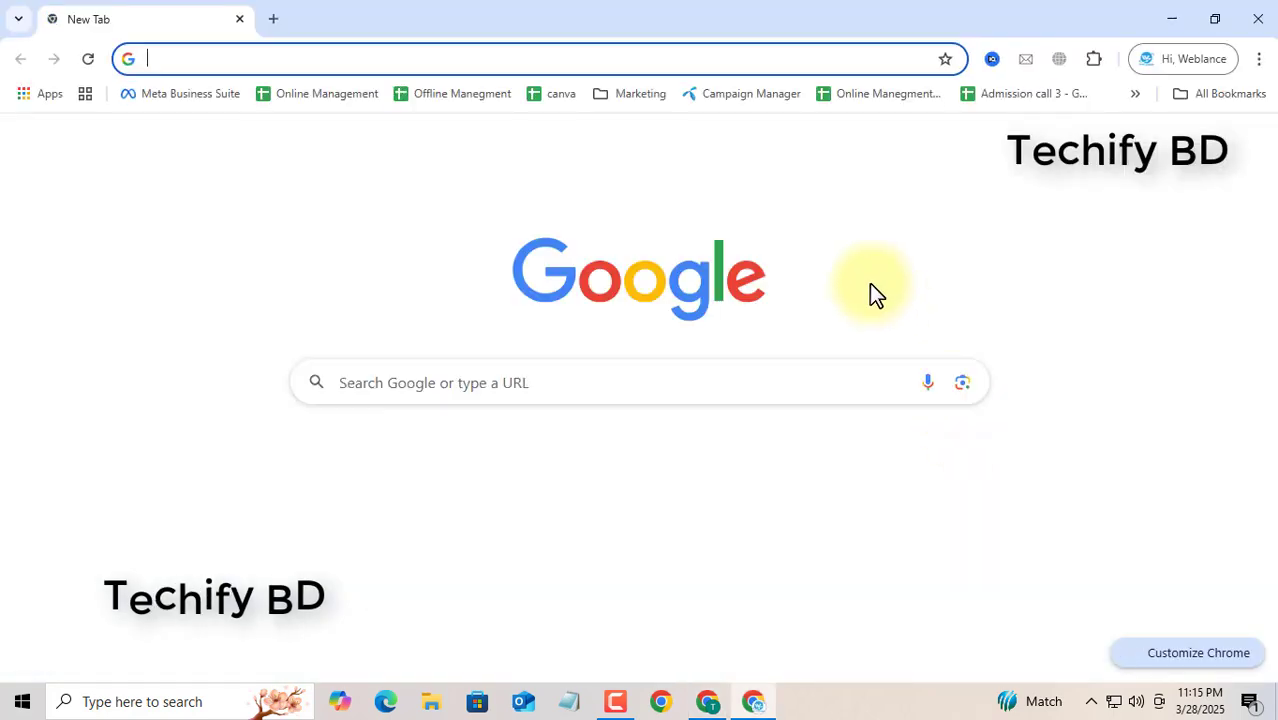
pyautogui.write('c')
pyautogui.press('Return')
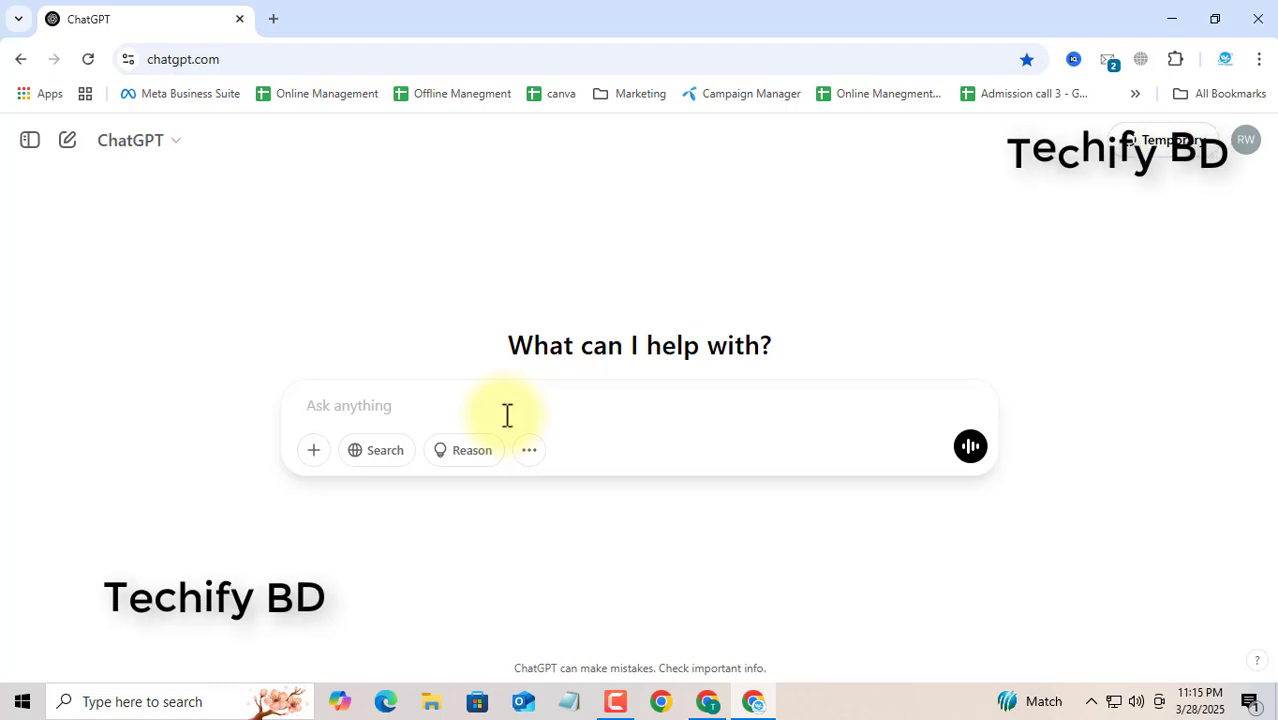
# Ask ChatGPT to "write some short message for Eid Ul Fitar".
pyautogui.write('wri')
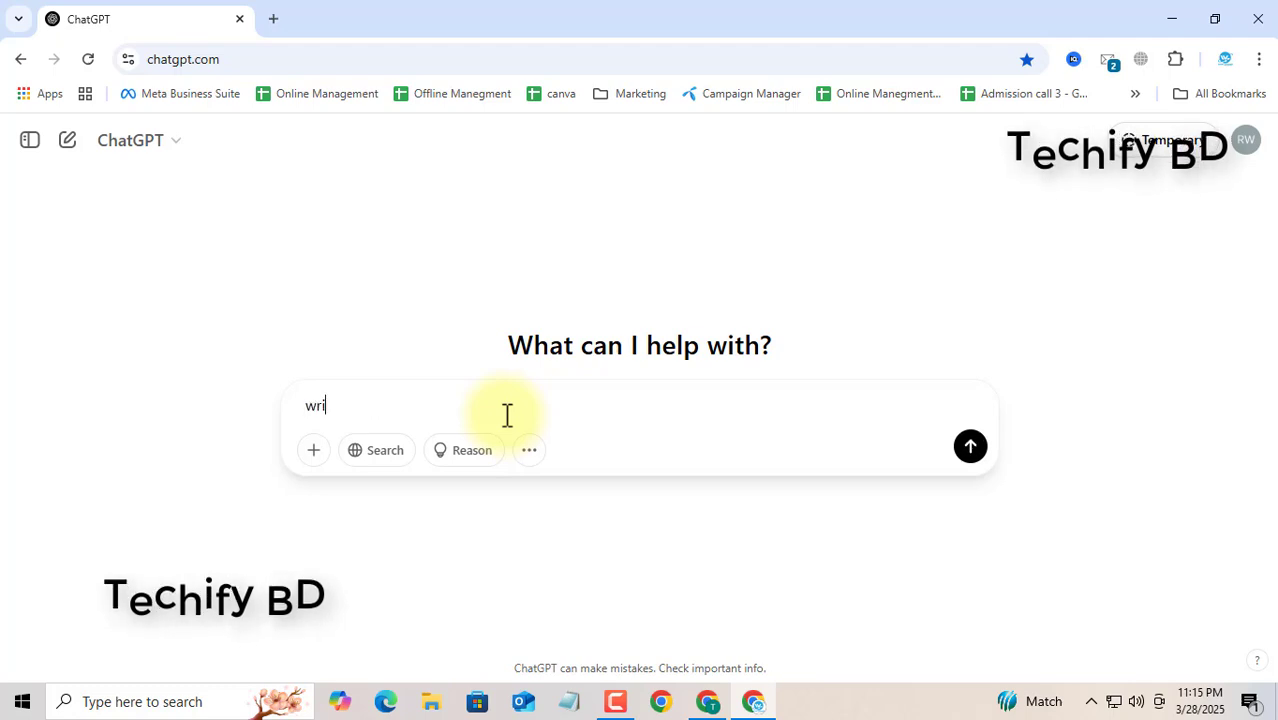
pyautogui.write('te some sho')
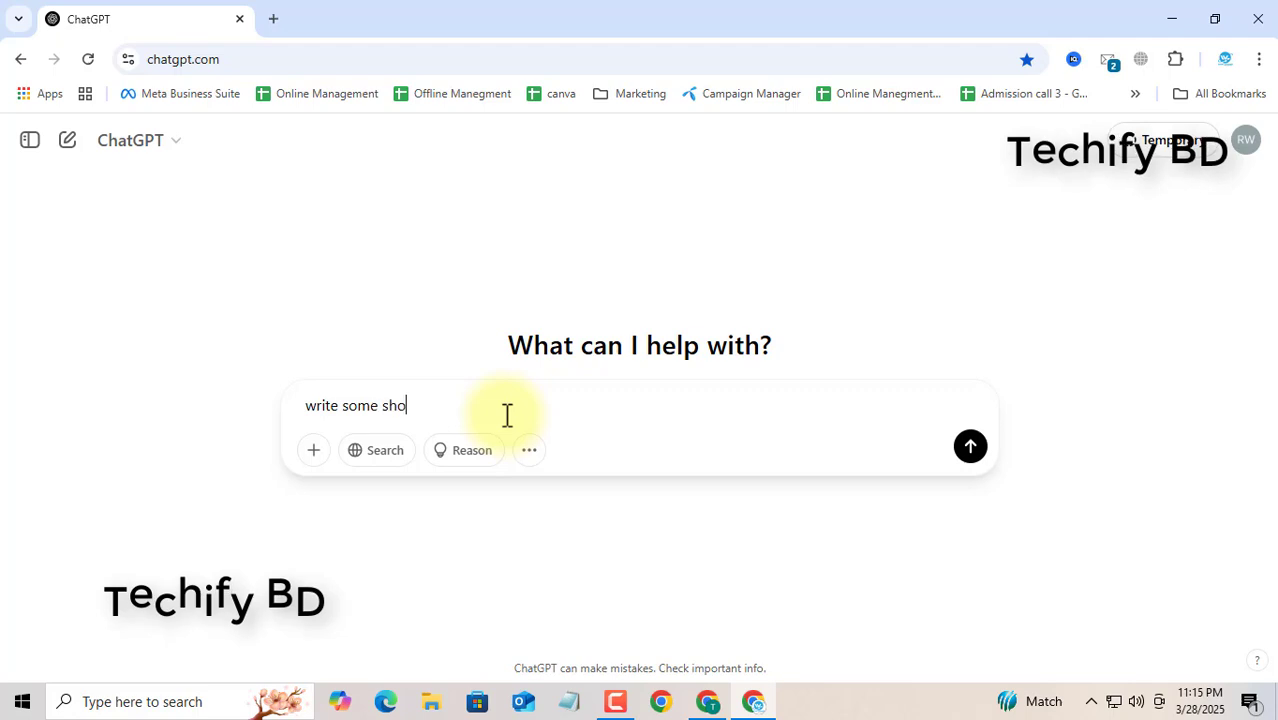
pyautogui.write('rt ')
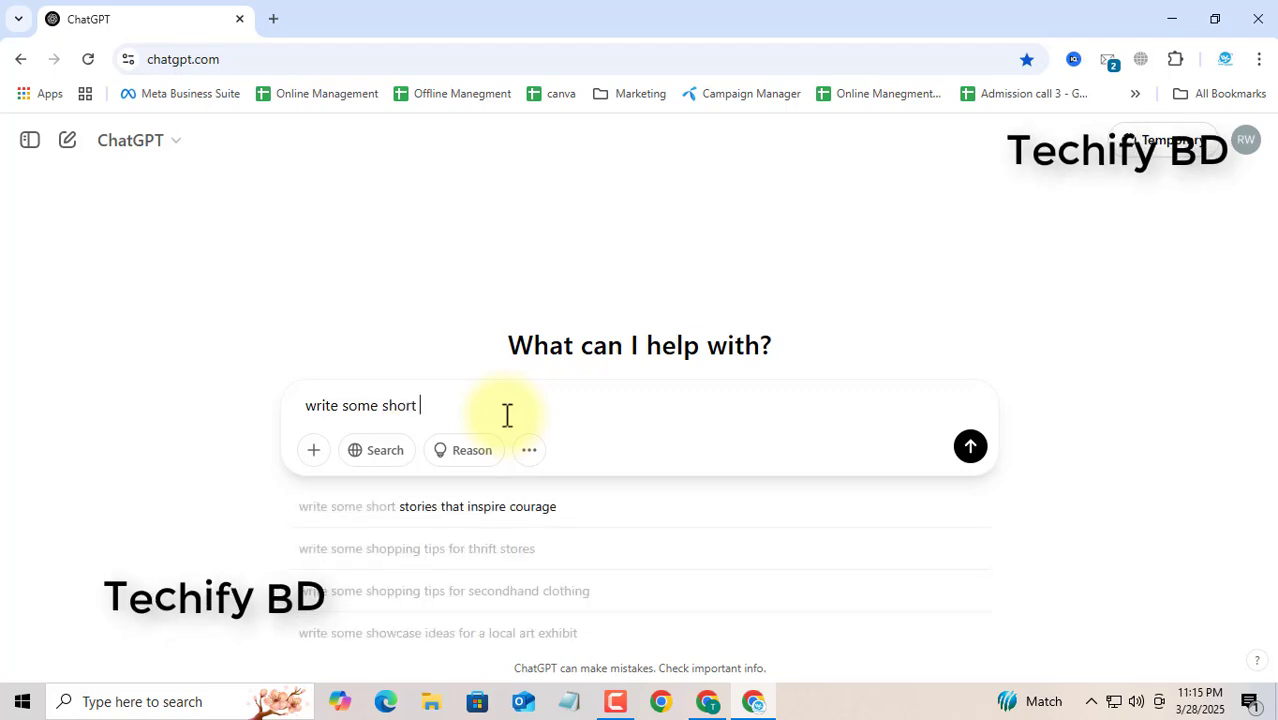
pyautogui.write('message for Eid Ul Fitar')
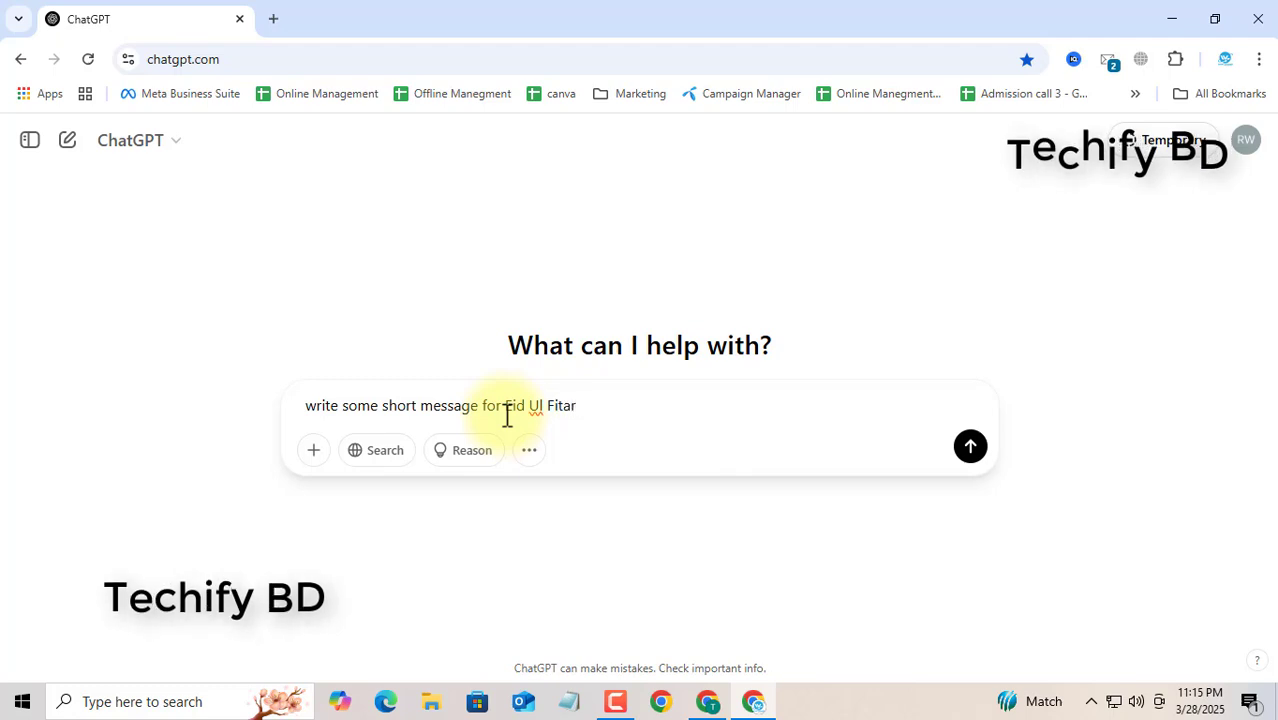
pyautogui.press('Return')
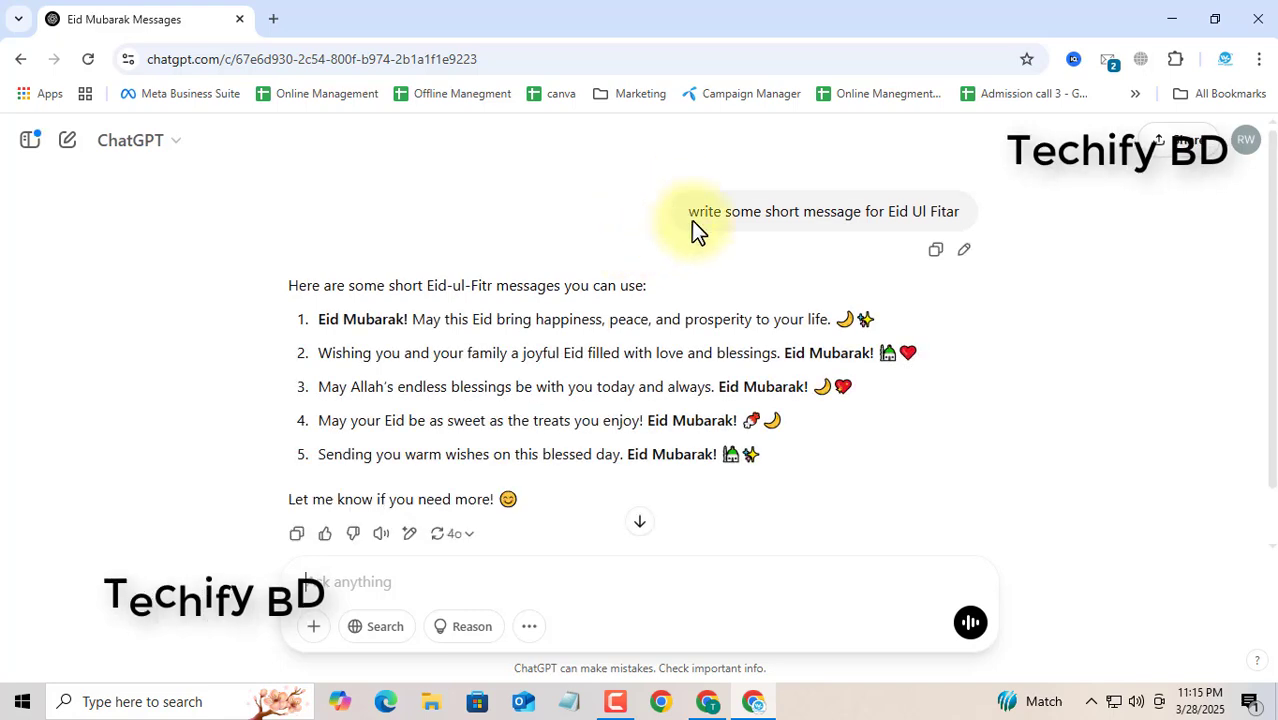
# Edit the sent prompt to "write some short message for Eid Ul Fitar in bangla" and resend it.
pyautogui.click(964, 249)
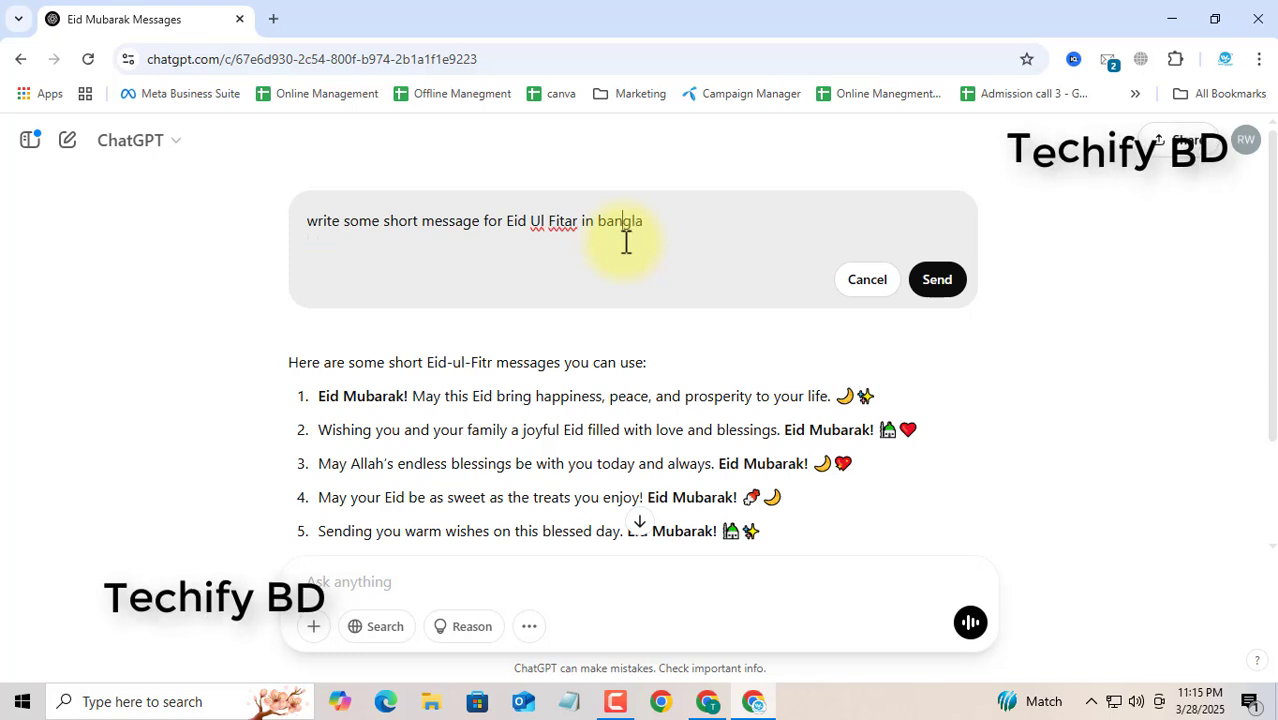
pyautogui.click(936, 279)
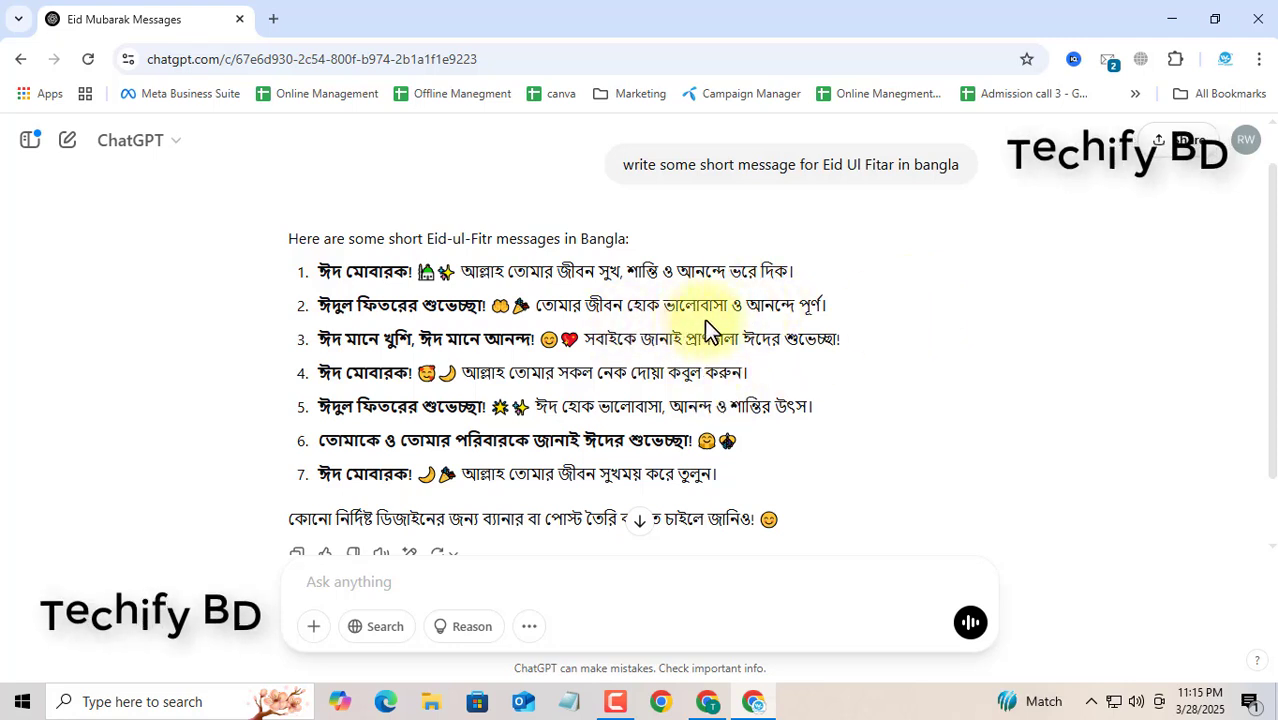
# Edit the sent ChatGPT prompt to "write some message for Eid Ul Fitar in bangla" and resend it.
pyautogui.scroll(-2, 610, 328)
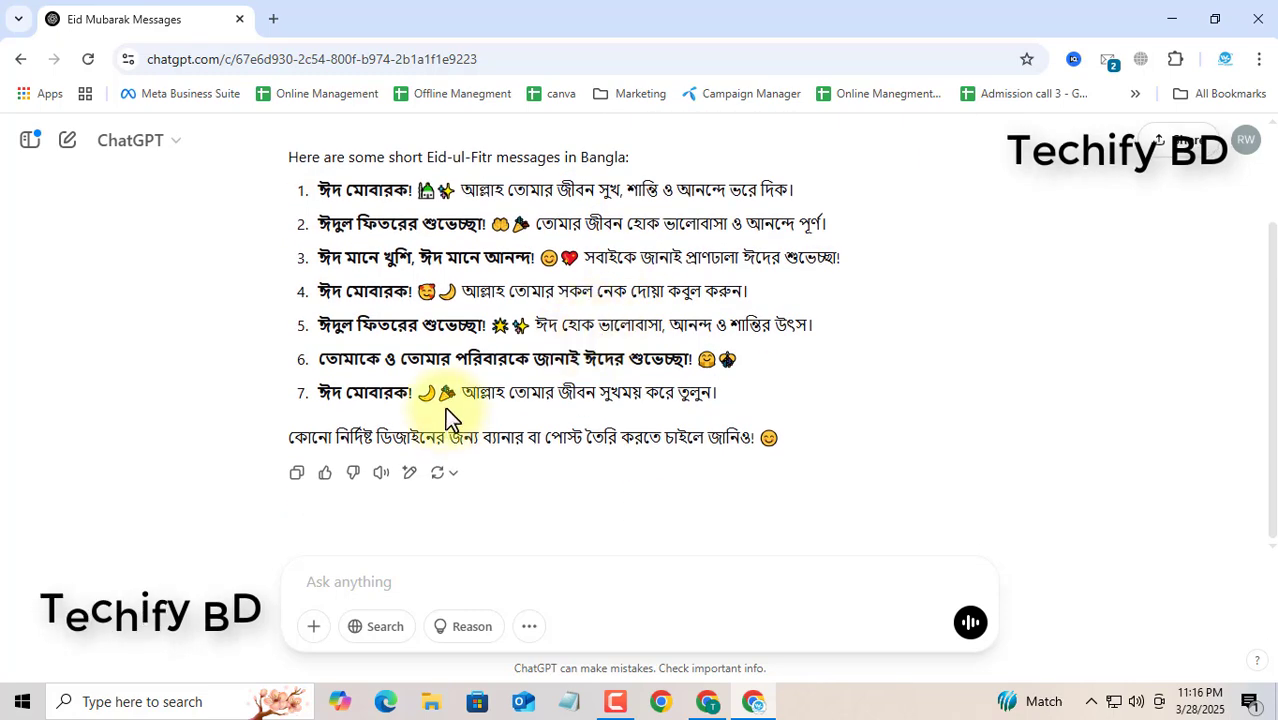
pyautogui.scroll(2, 445, 407)
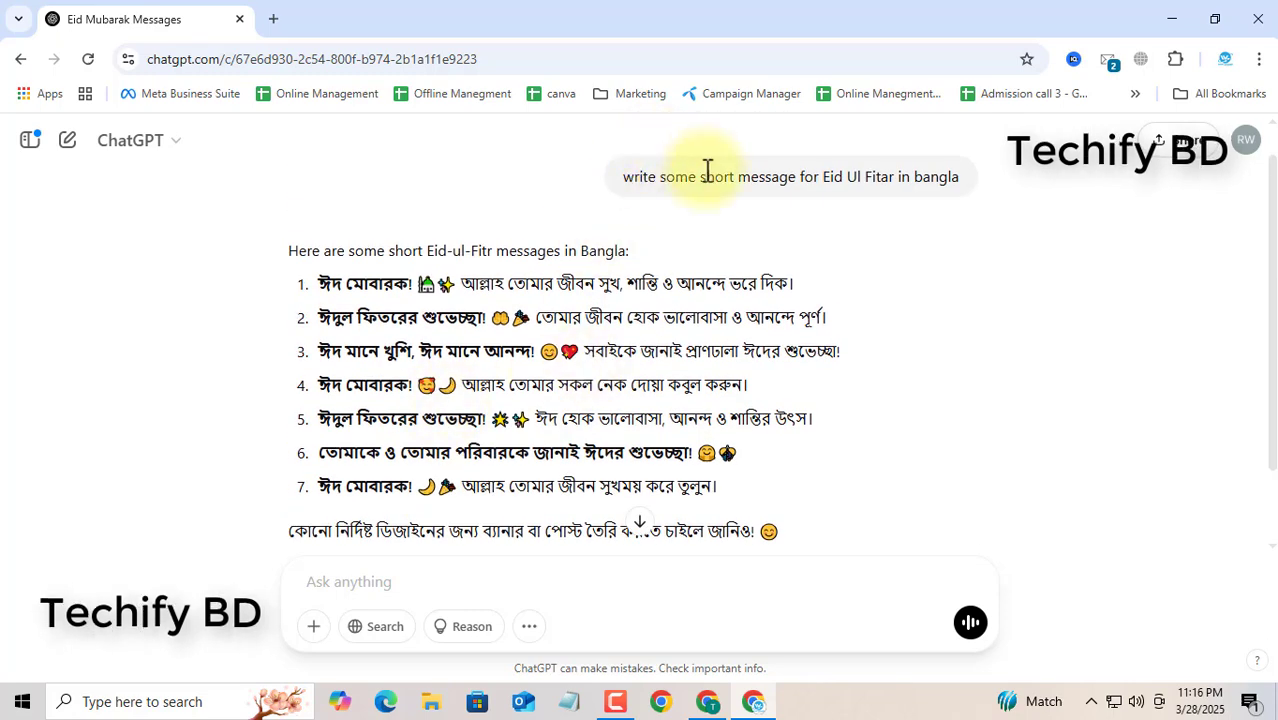
pyautogui.click(892, 216)
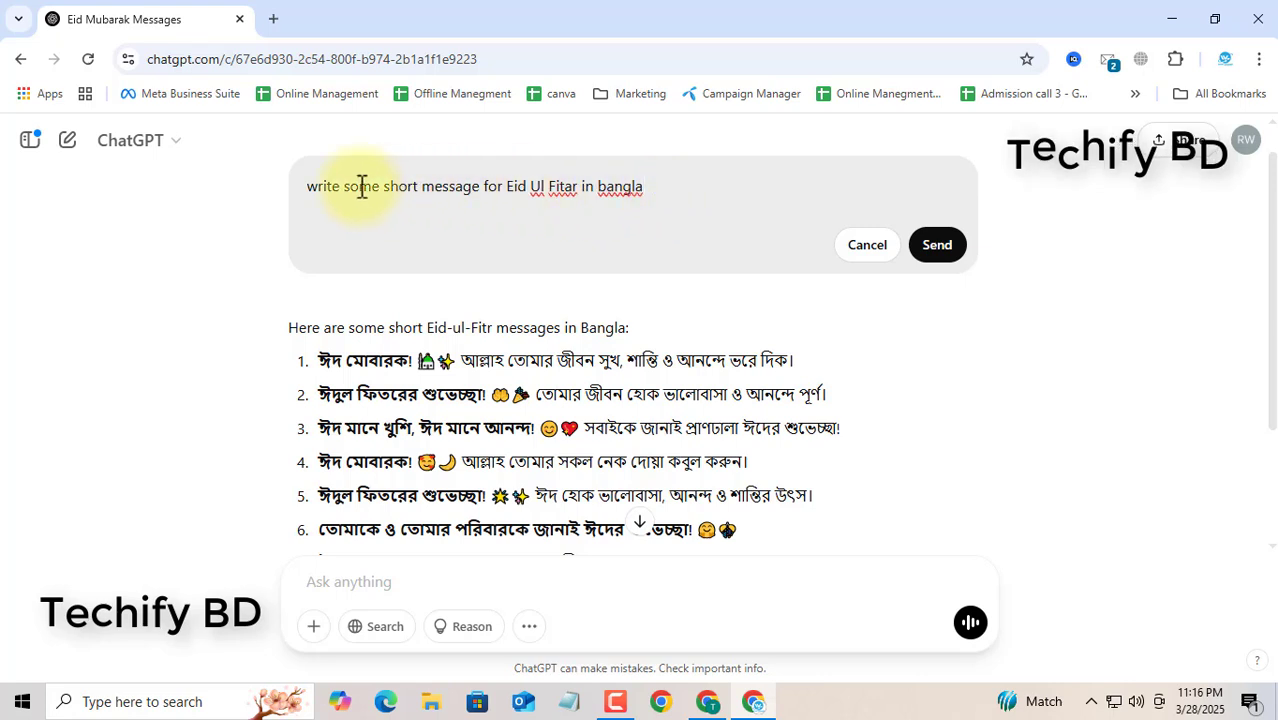
pyautogui.moveTo(346, 188); pyautogui.dragTo(386, 193)
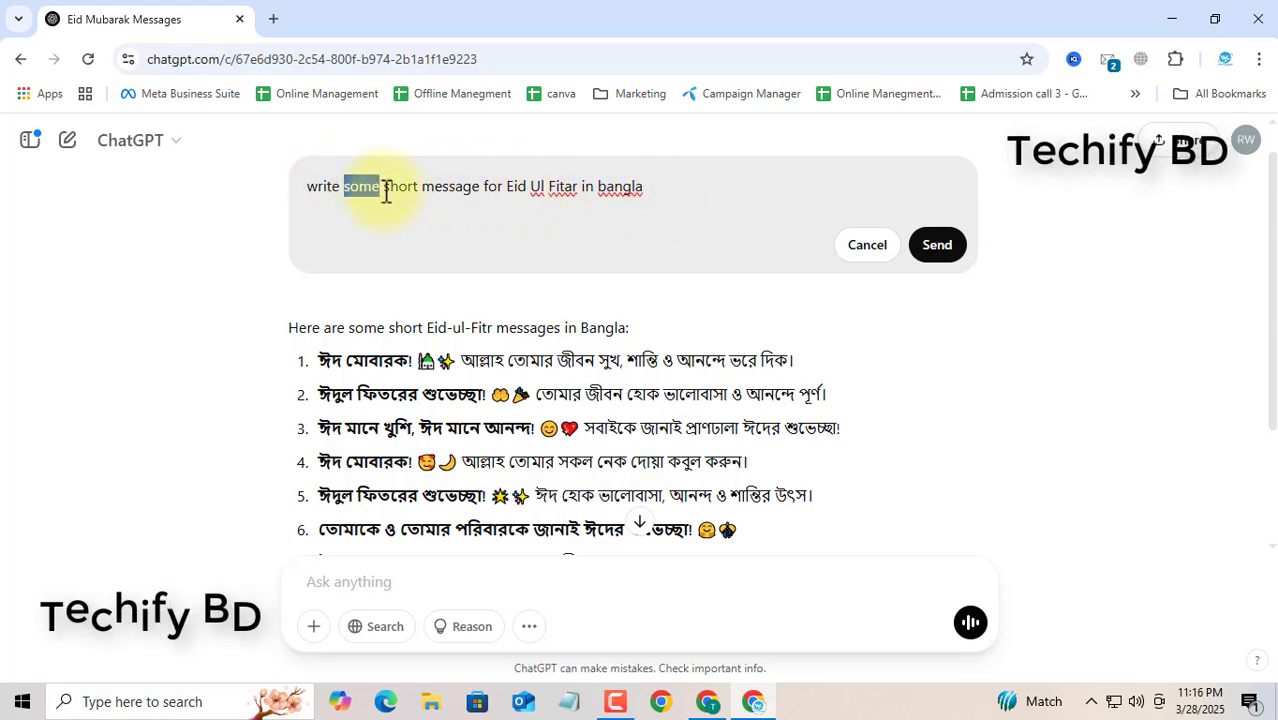
pyautogui.click(386, 193)
pyautogui.hotkey('ctrl', 'Delete')
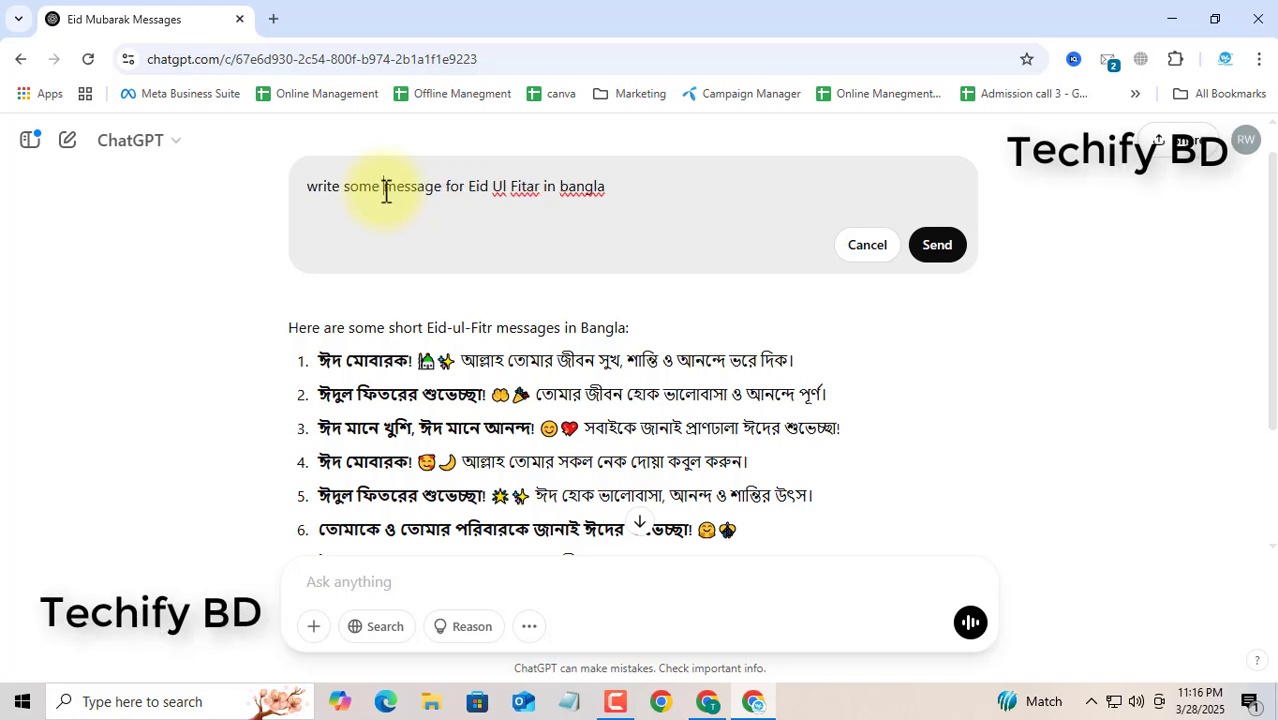
pyautogui.click(930, 250)
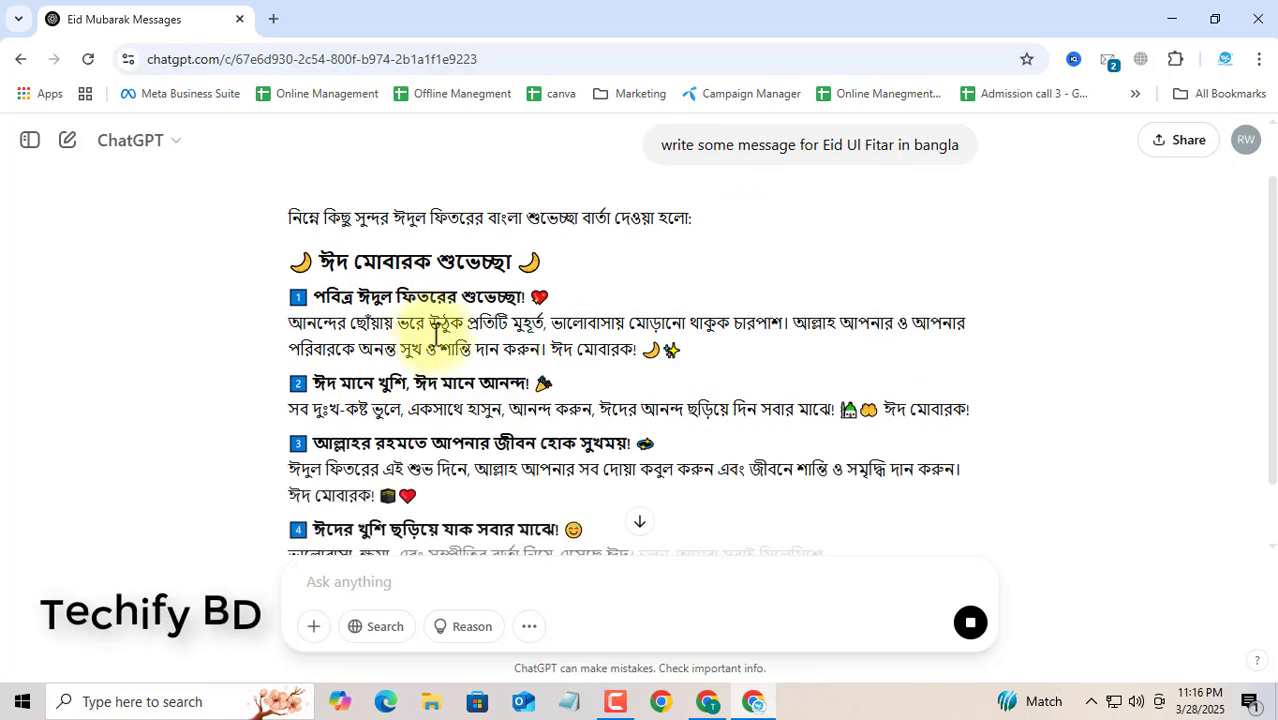
# Copy the generated Bangla Eid greetings from ChatGPT into a blank Notepad document and minimize the ChatGPT browser window.
pyautogui.scroll(-3, 435, 335)
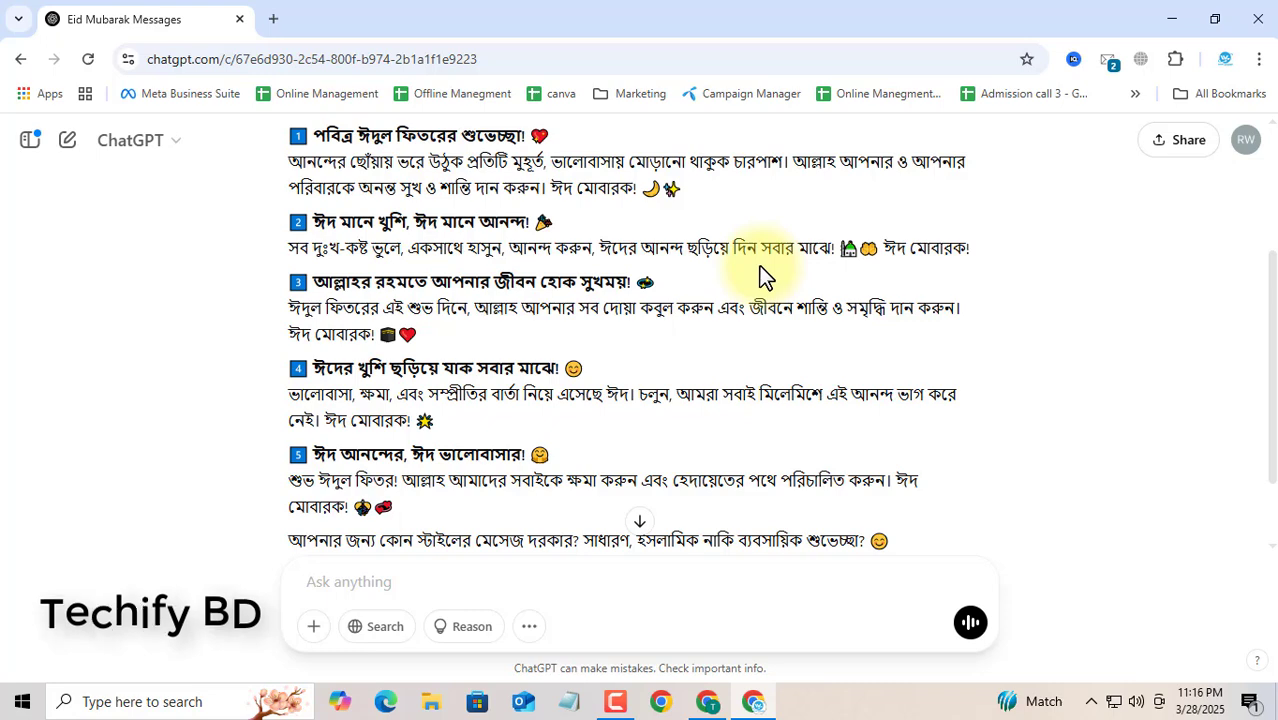
pyautogui.scroll(-1, 608, 254)
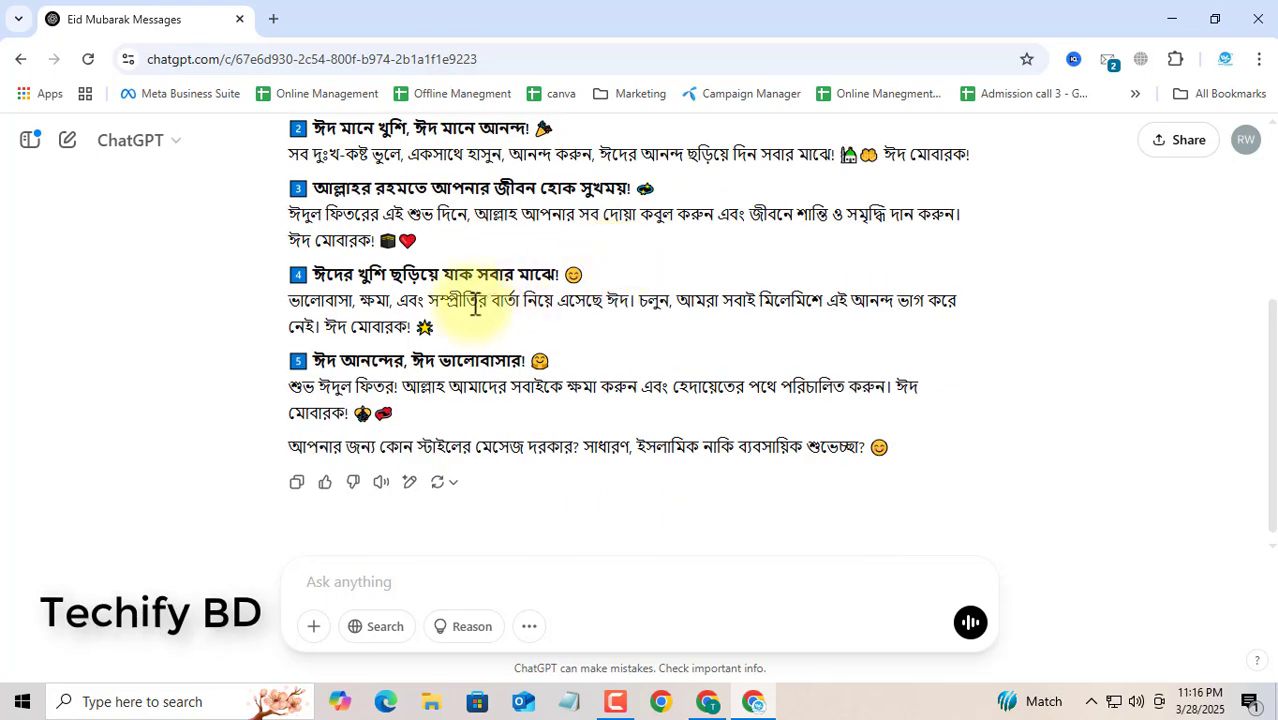
pyautogui.scroll(-1, 476, 307)
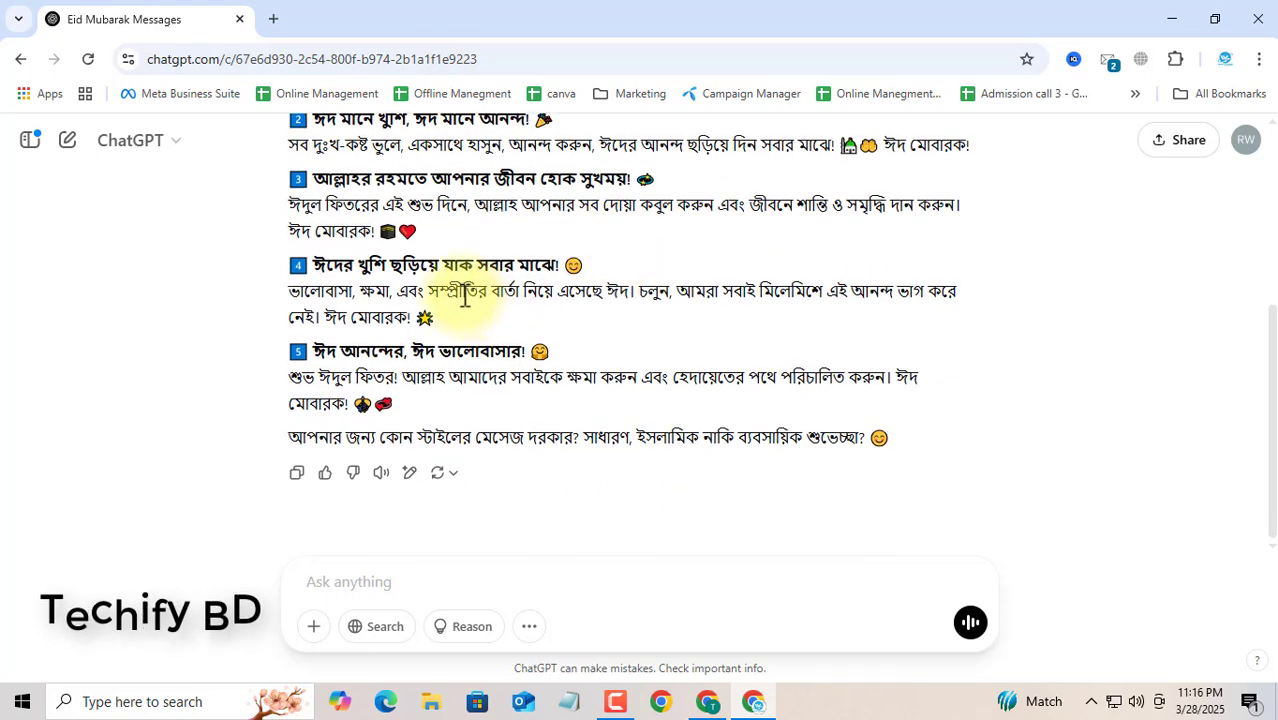
pyautogui.scroll(1, 456, 291)
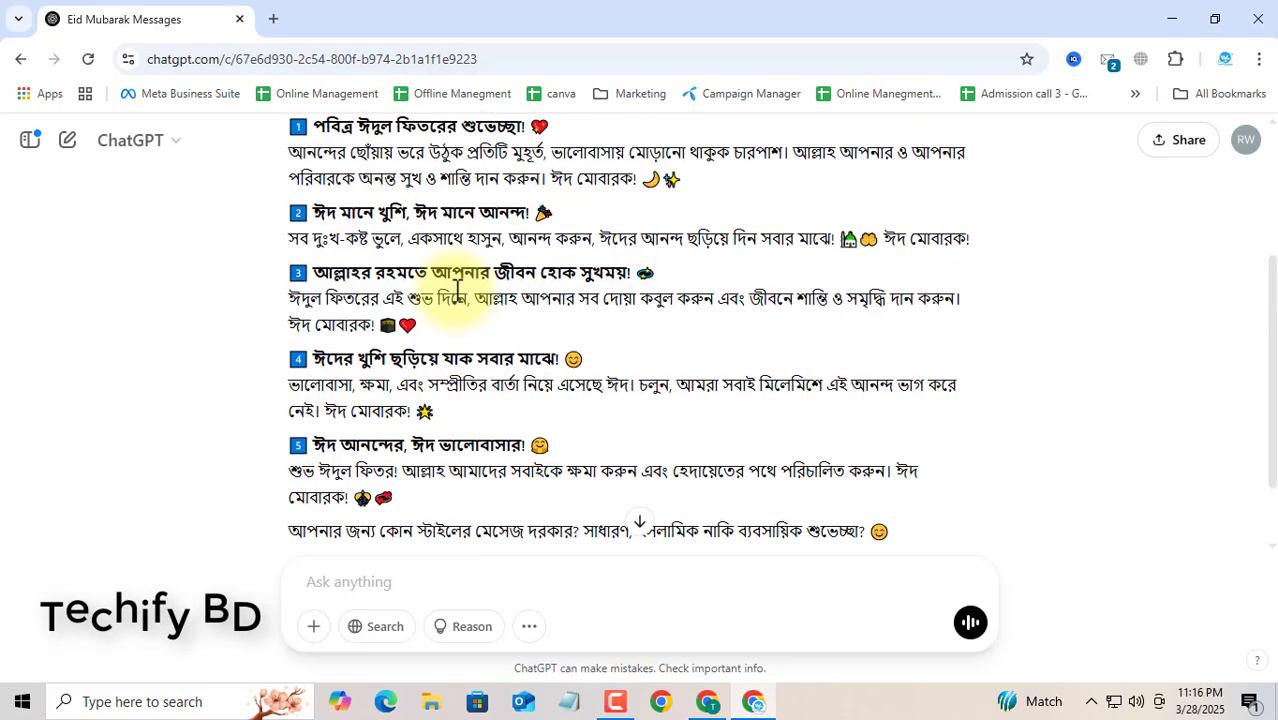
pyautogui.scroll(1, 456, 291)
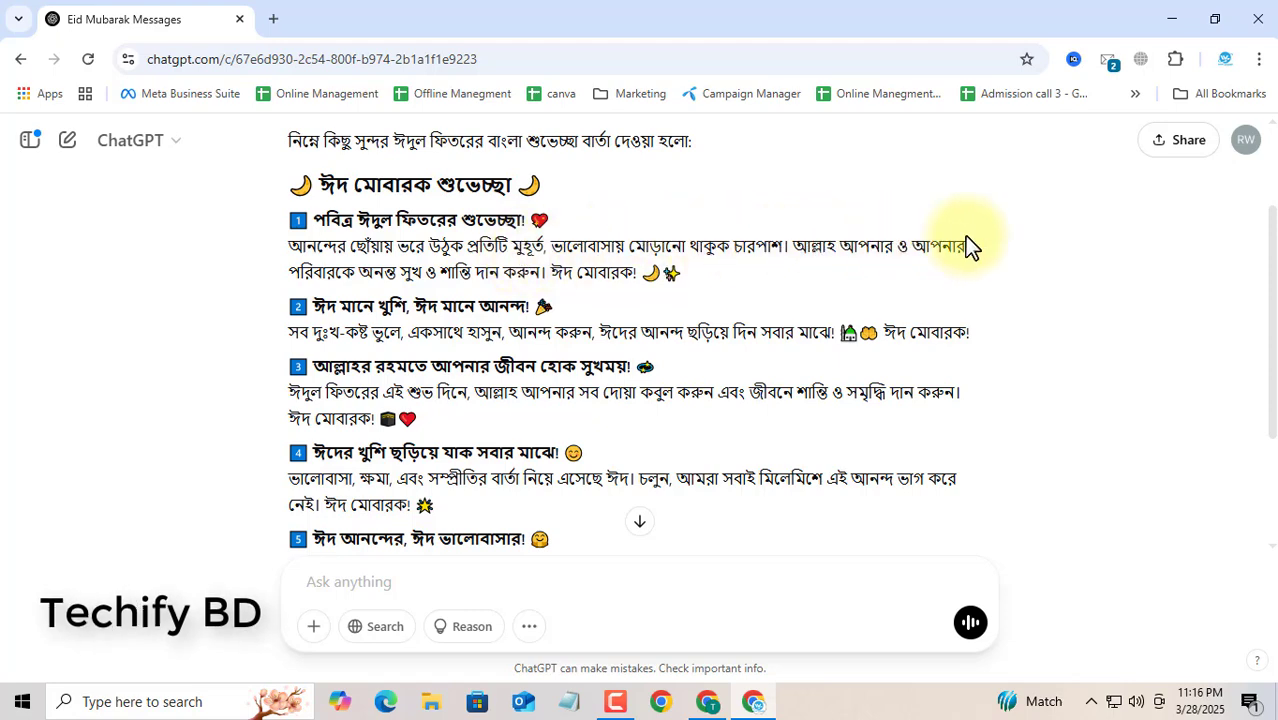
pyautogui.moveTo(292, 185); pyautogui.dragTo(872, 446)
pyautogui.click(569, 701)
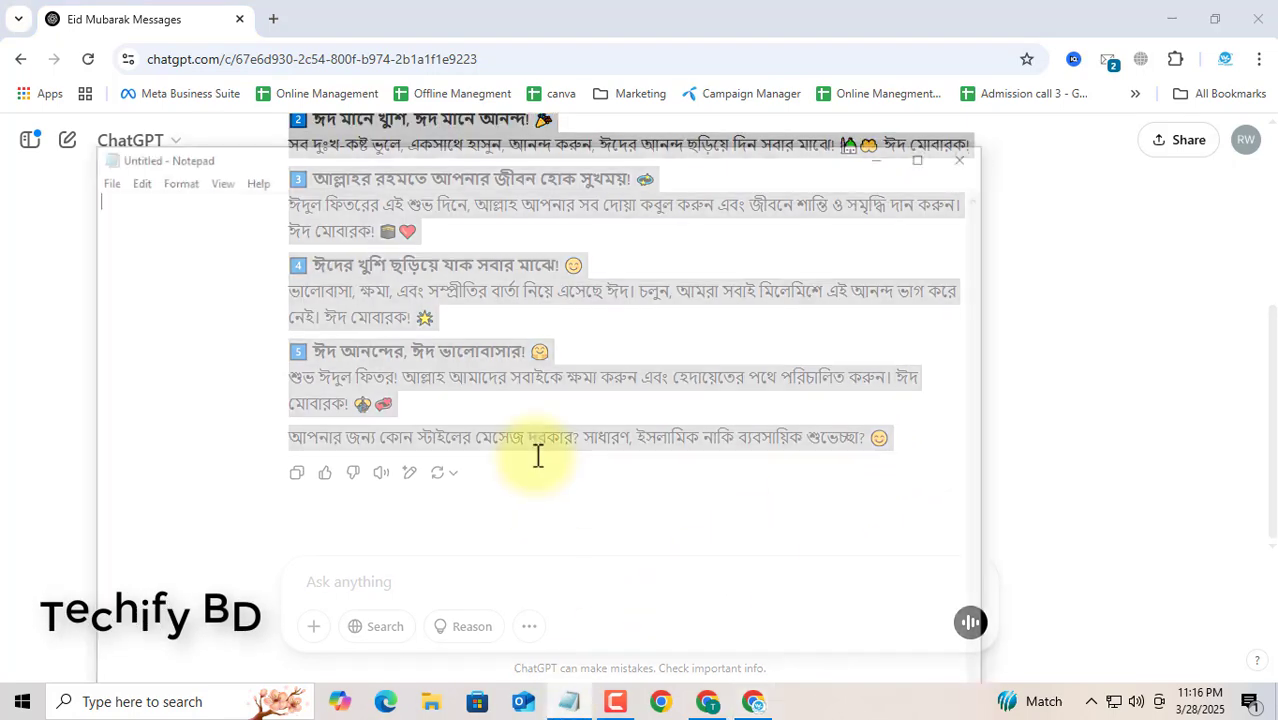
pyautogui.hotkey('ctrl', 'v')
pyautogui.click(1171, 18)
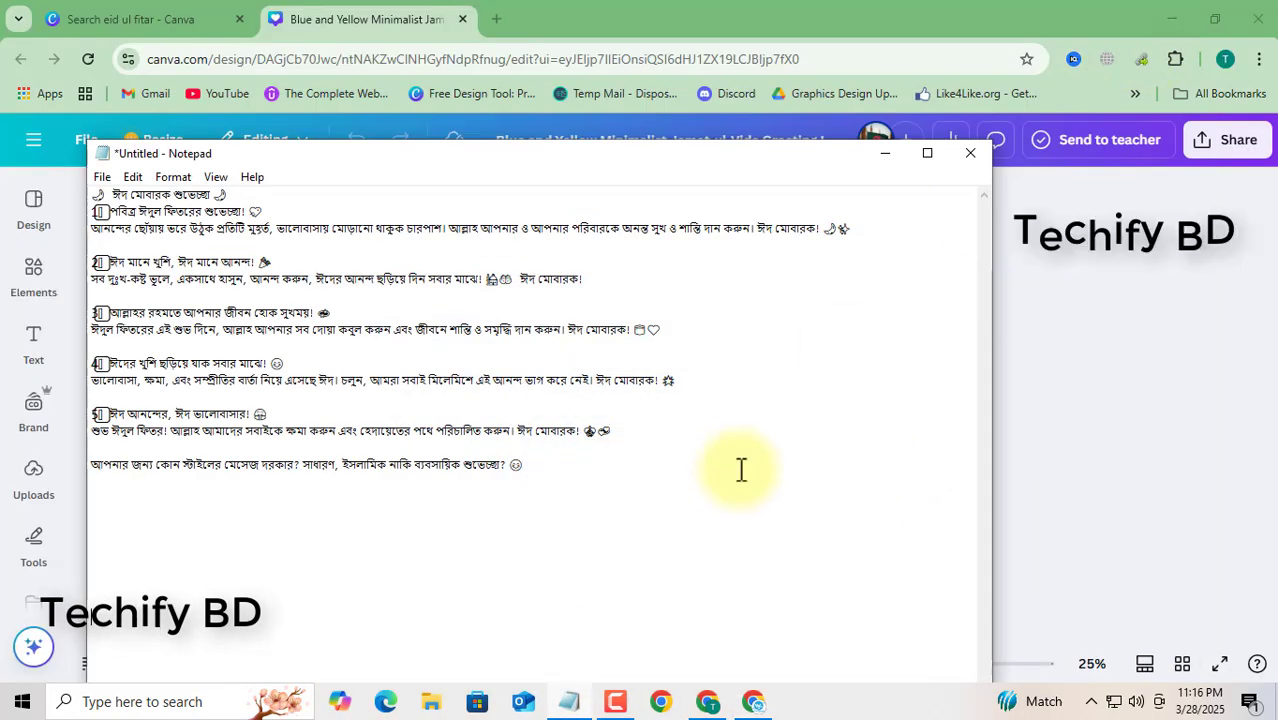
# Return to the Canva design, enlarge it to 48%, and delete the logo placeholder's "LOGO HERE" text and white circle.
pyautogui.click(1210, 293)
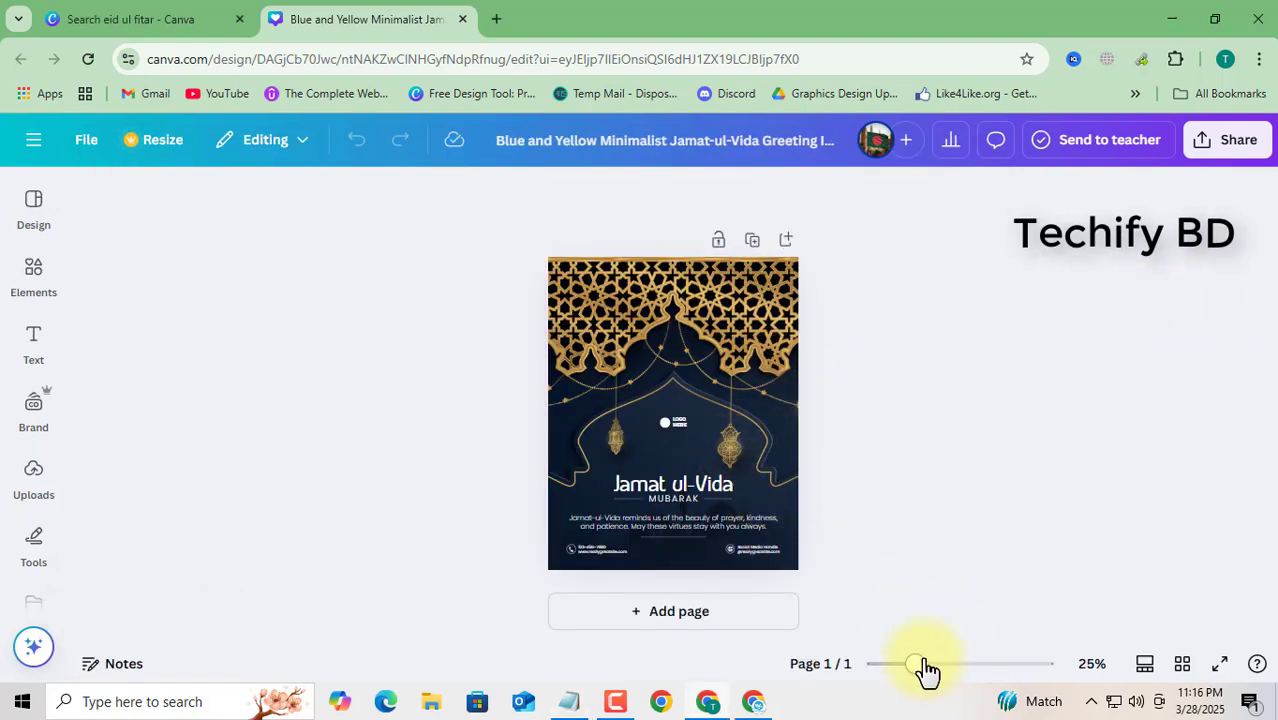
pyautogui.moveTo(921, 665); pyautogui.dragTo(945, 667)
pyautogui.scroll(-1, 940, 465)
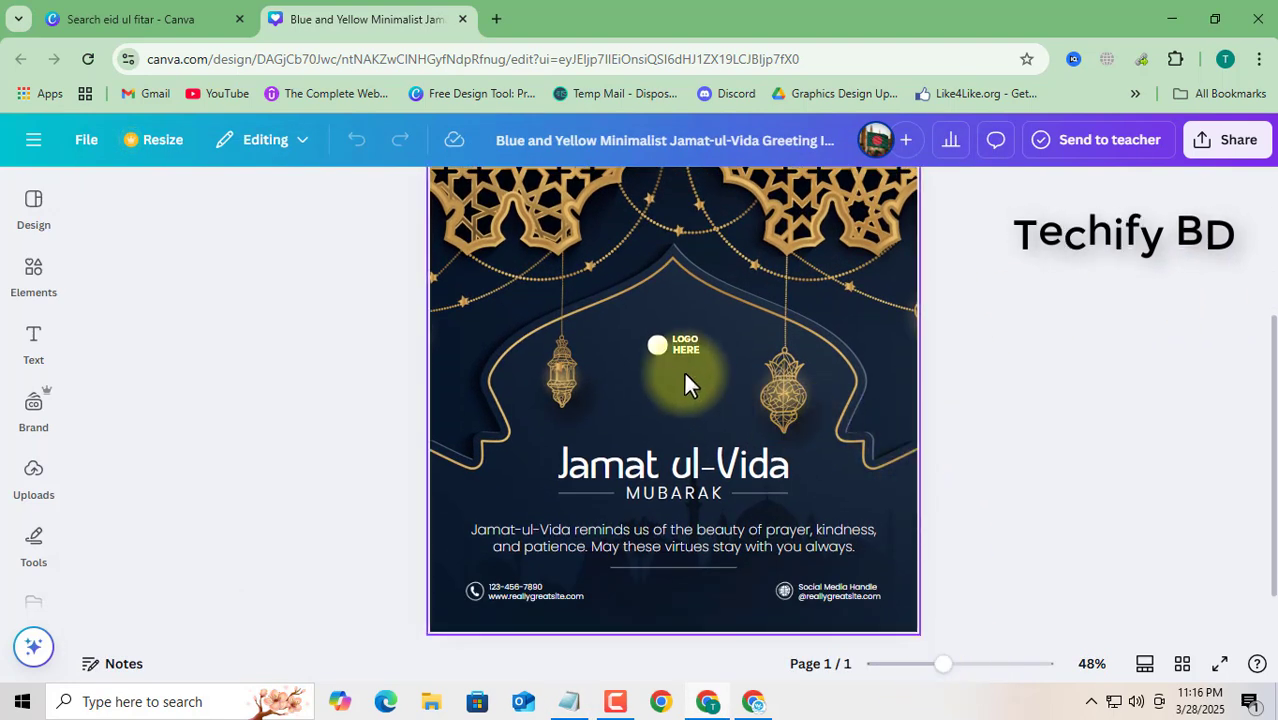
pyautogui.click(682, 344)
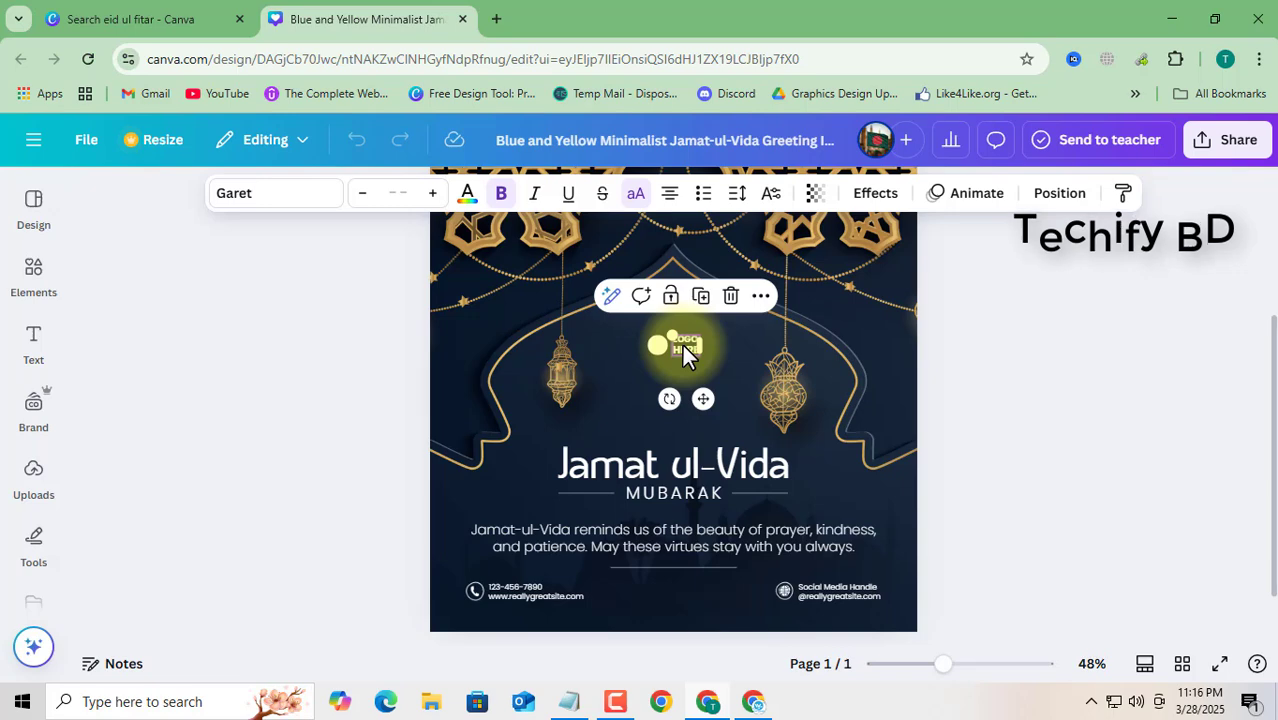
pyautogui.click(731, 296)
pyautogui.click(645, 347)
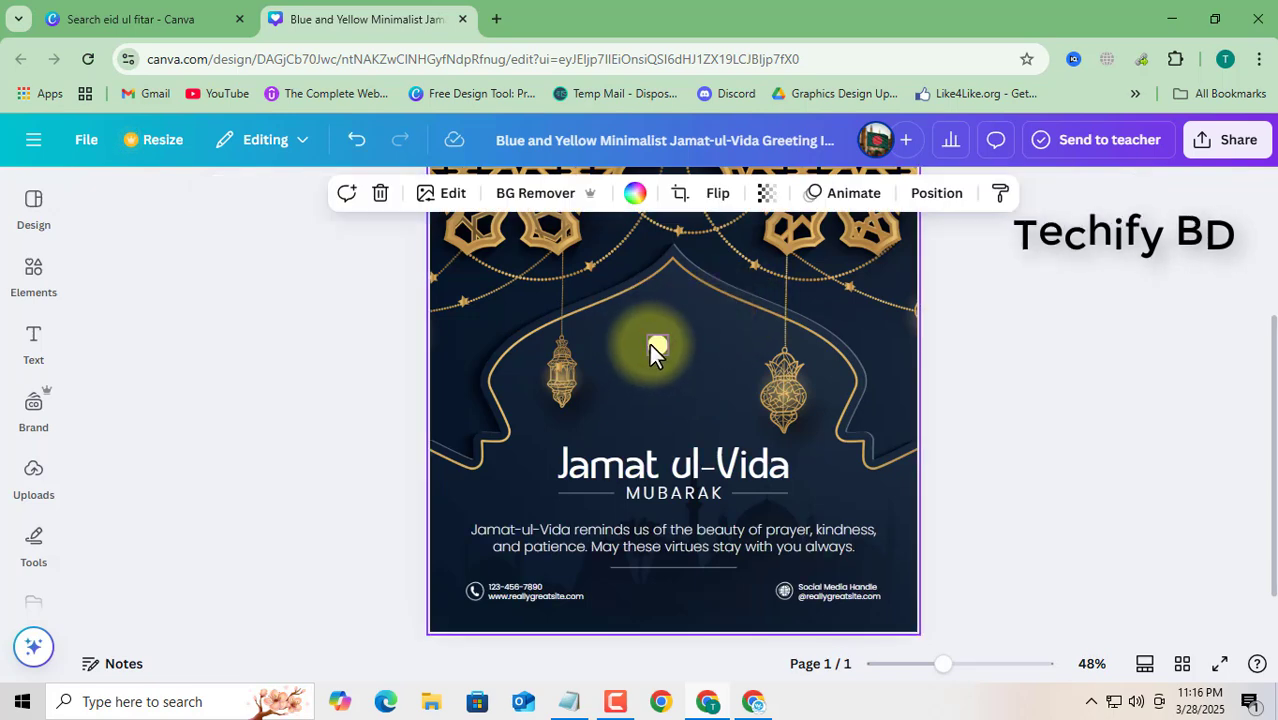
pyautogui.click(682, 298)
# Clear the "Jamat ul-Vida" heading text, keeping its text box open for editing.
pyautogui.click(679, 464)
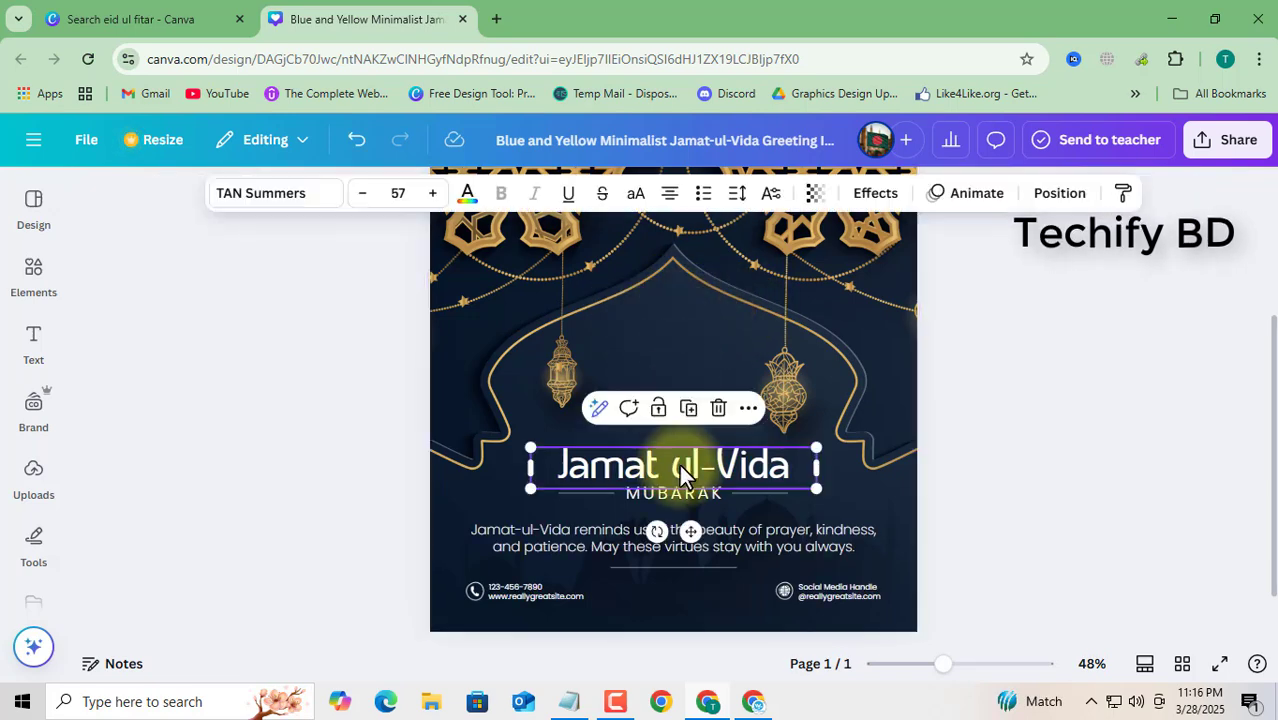
pyautogui.doubleClick(679, 464)
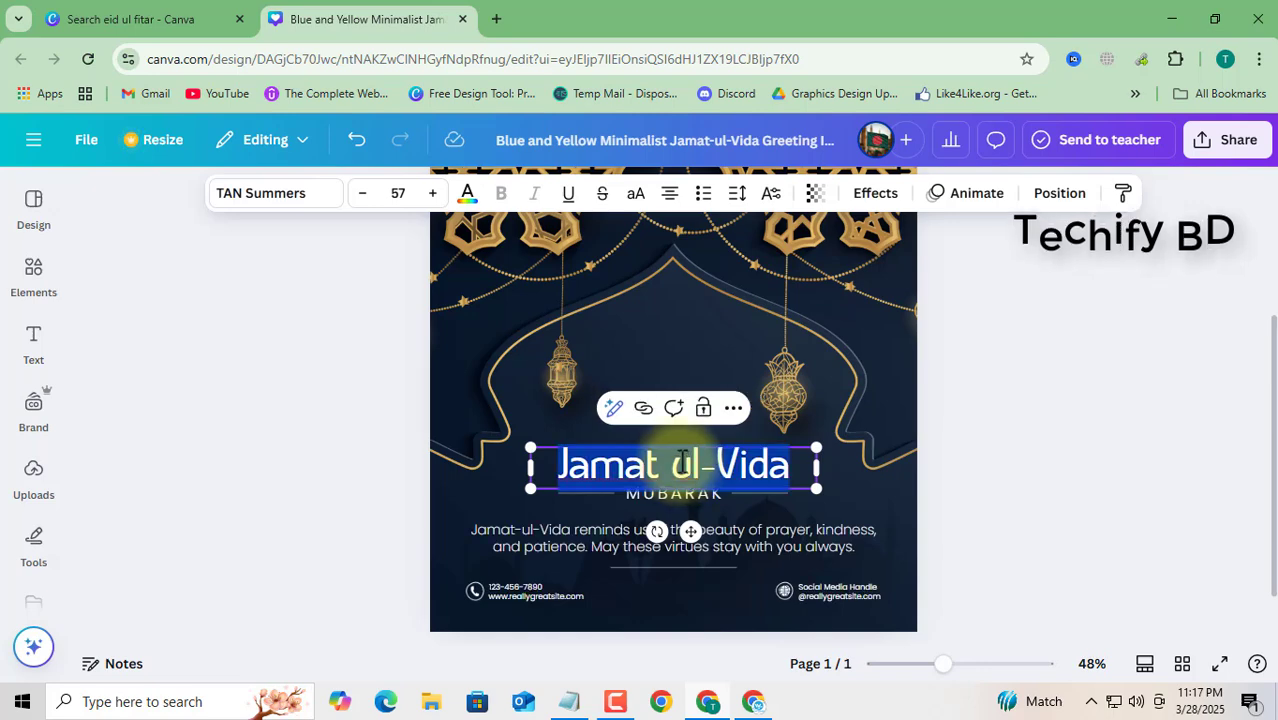
pyautogui.press('BackSpace')
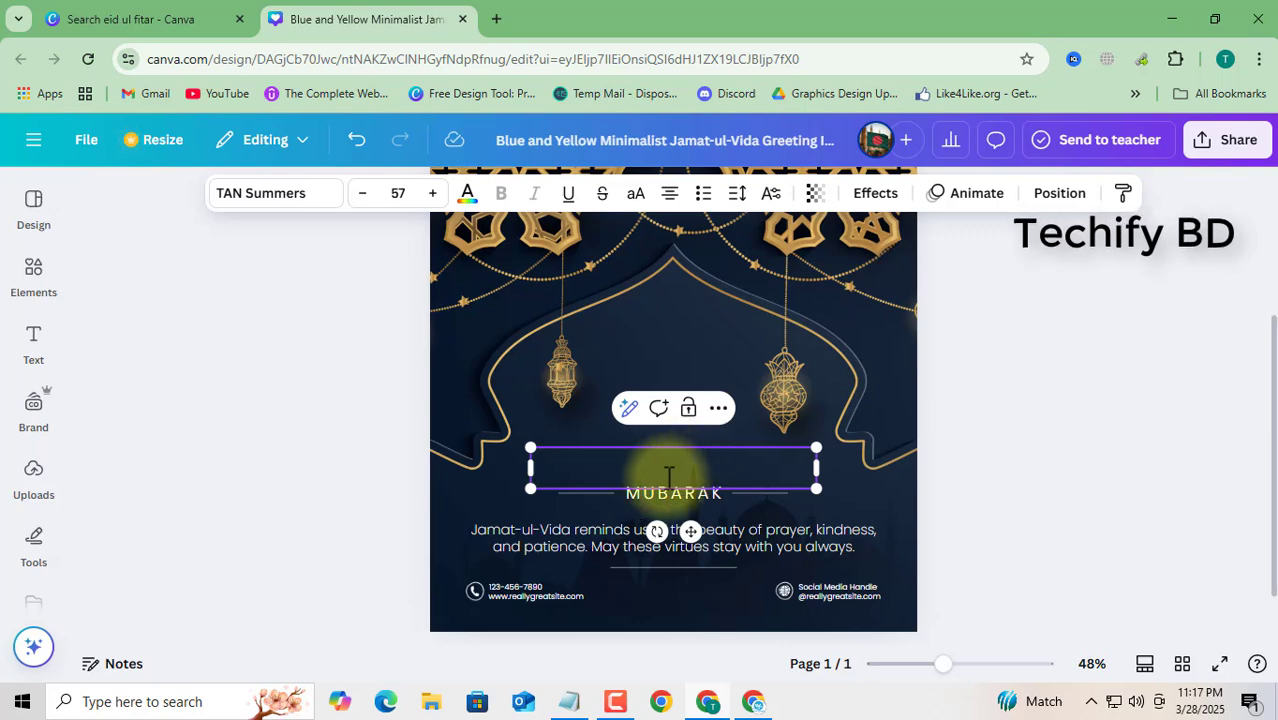
pyautogui.write('hjhjhh')
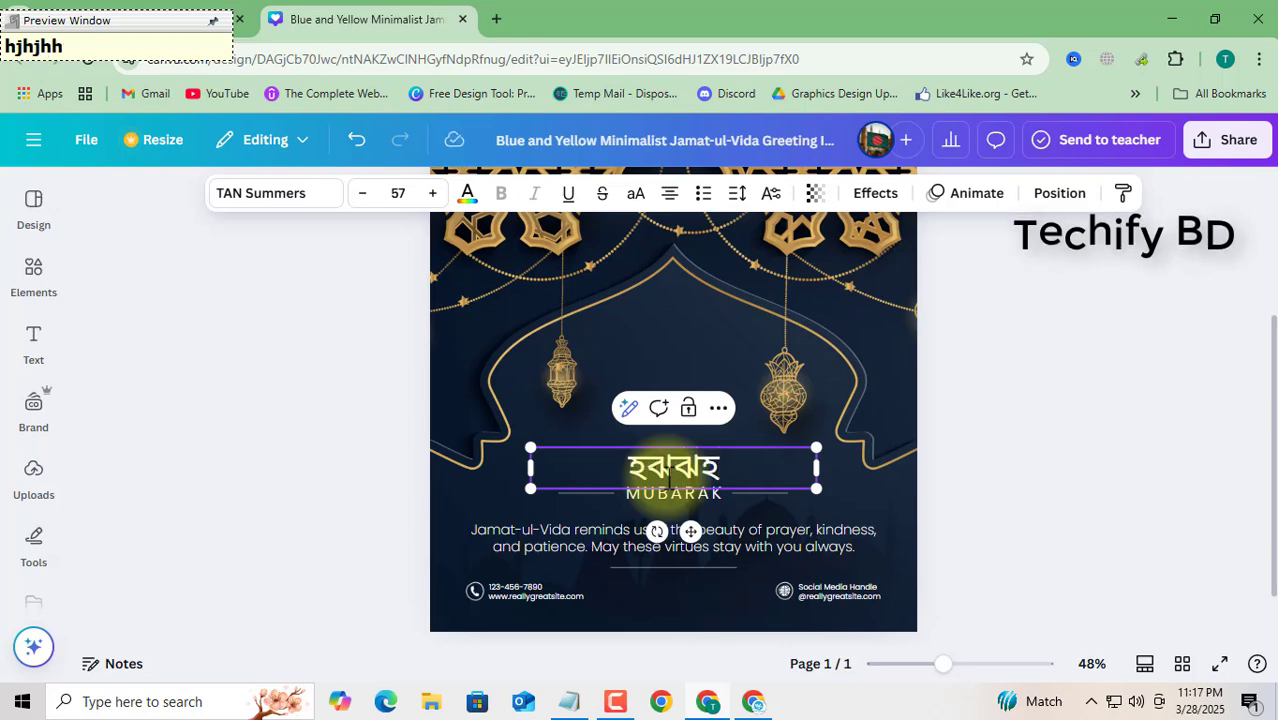
pyautogui.press('BackSpace')
pyautogui.press('BackSpace')
pyautogui.press('BackSpace')
pyautogui.press('BackSpace')
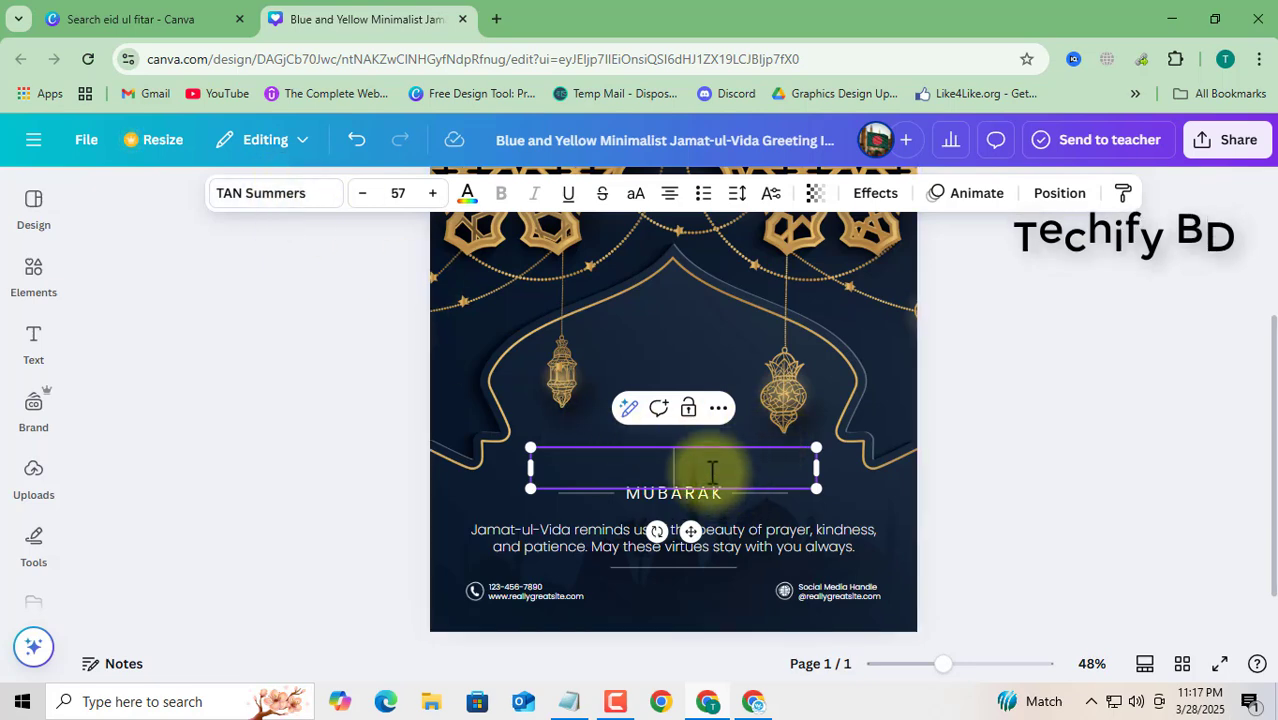
# Search the fonts for "bangla" and apply Ekushey Bangla to the empty heading text box.
pyautogui.click(270, 198)
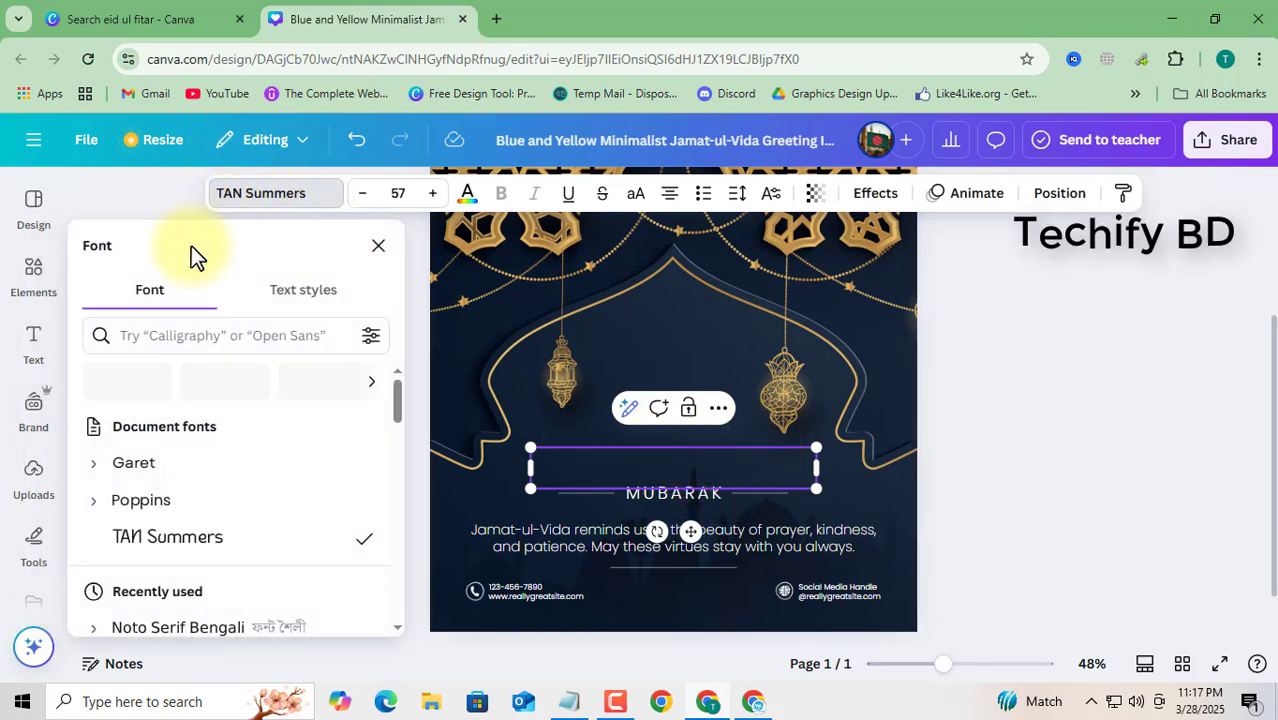
pyautogui.click(167, 335)
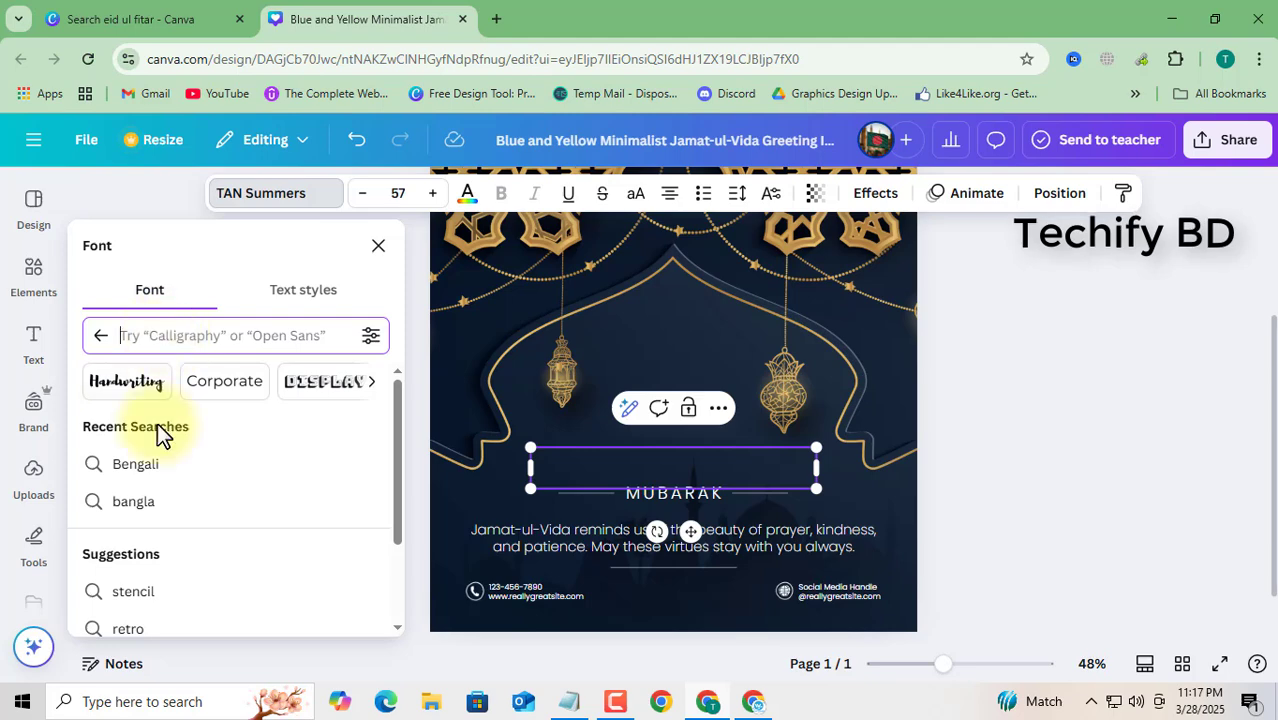
pyautogui.click(150, 504)
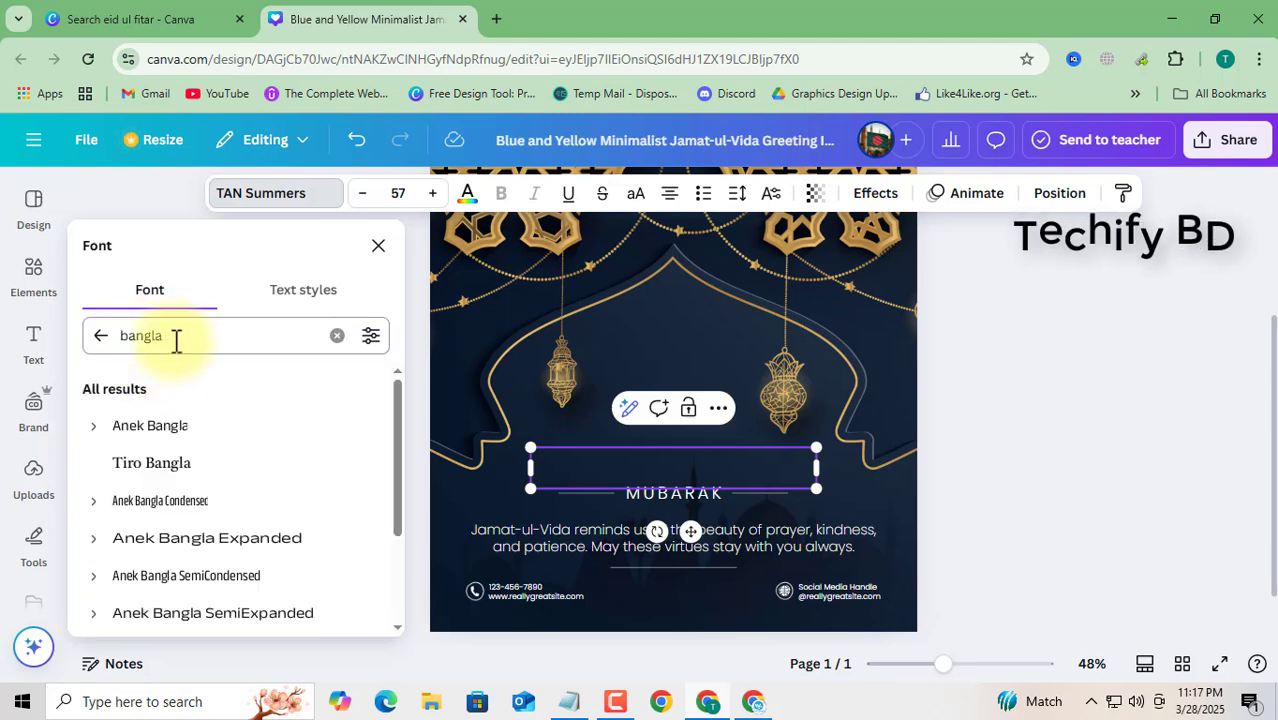
pyautogui.scroll(-3, 145, 435)
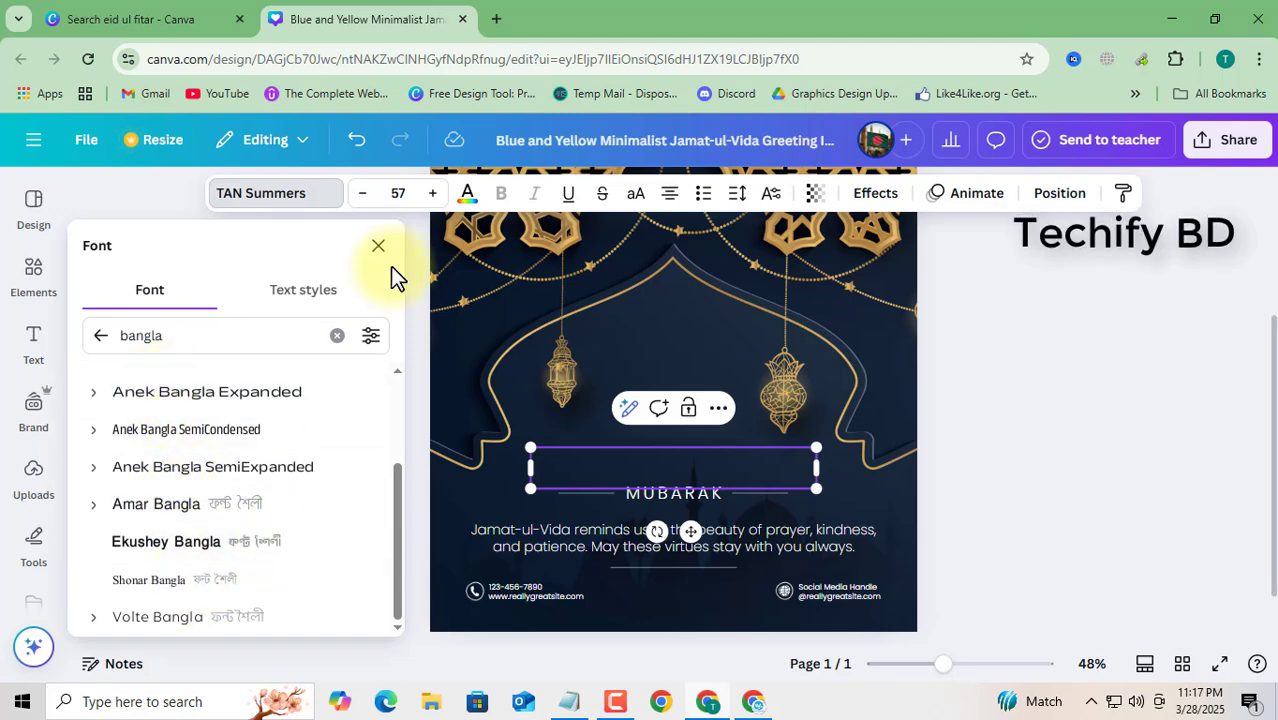
pyautogui.click(230, 549)
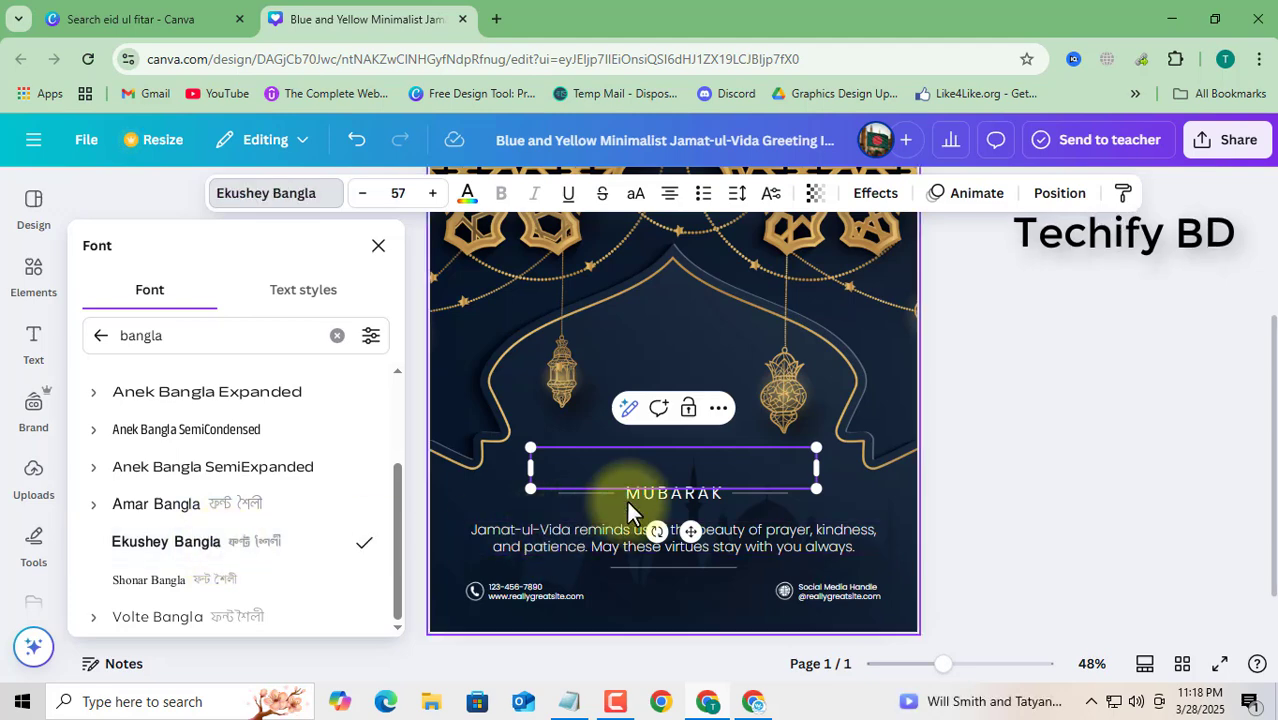
# Enter "ঈদ মোবারাক" as the heading above MUBARAK.
pyautogui.write('Id M')
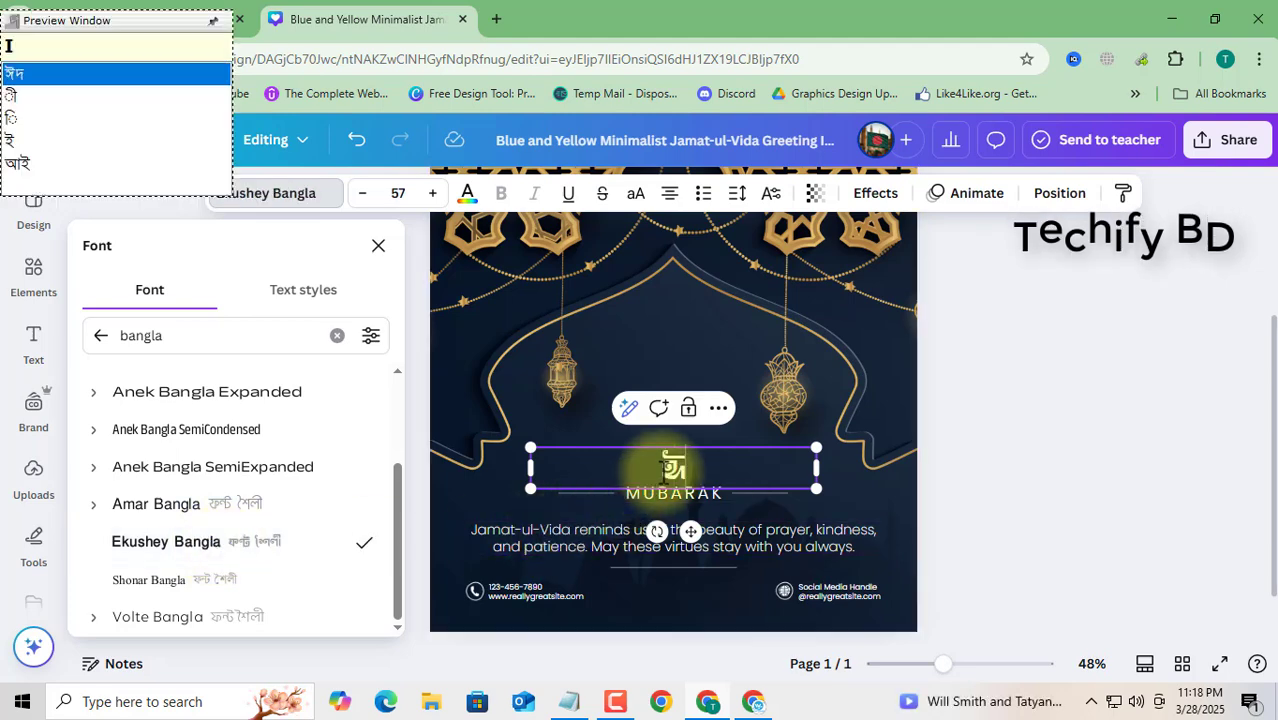
pyautogui.write('o')
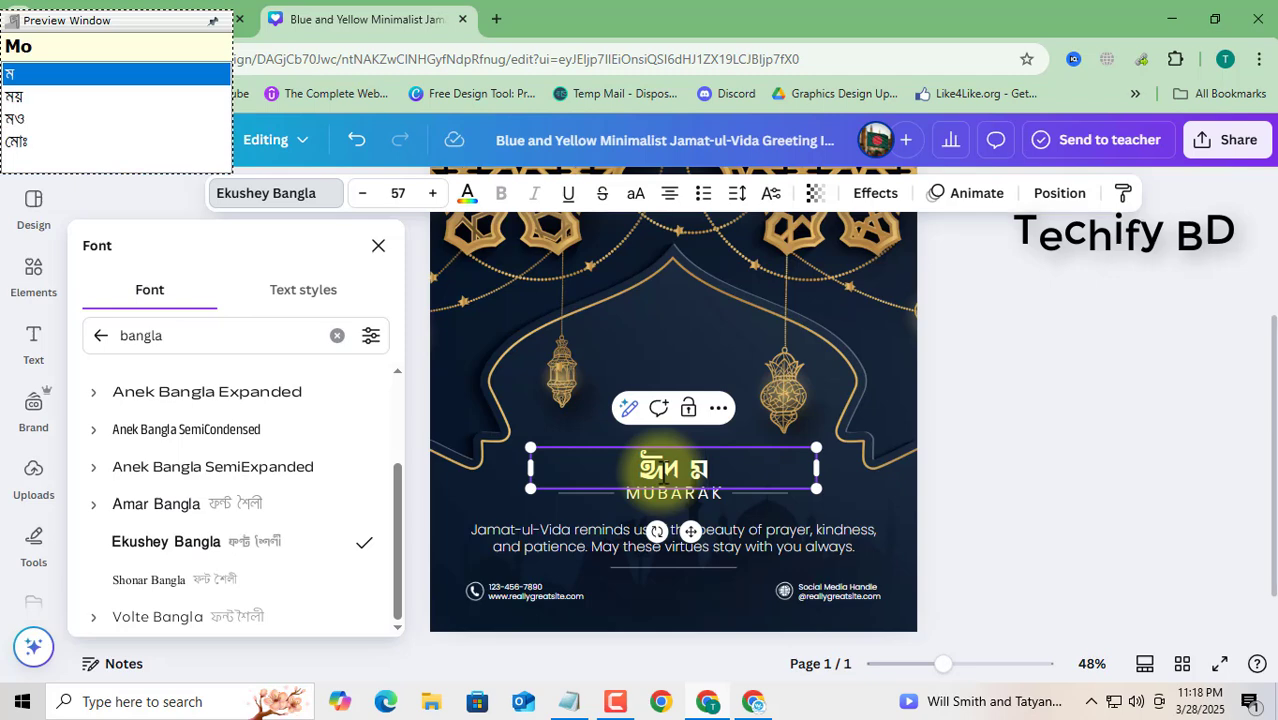
pyautogui.write('Obarak')
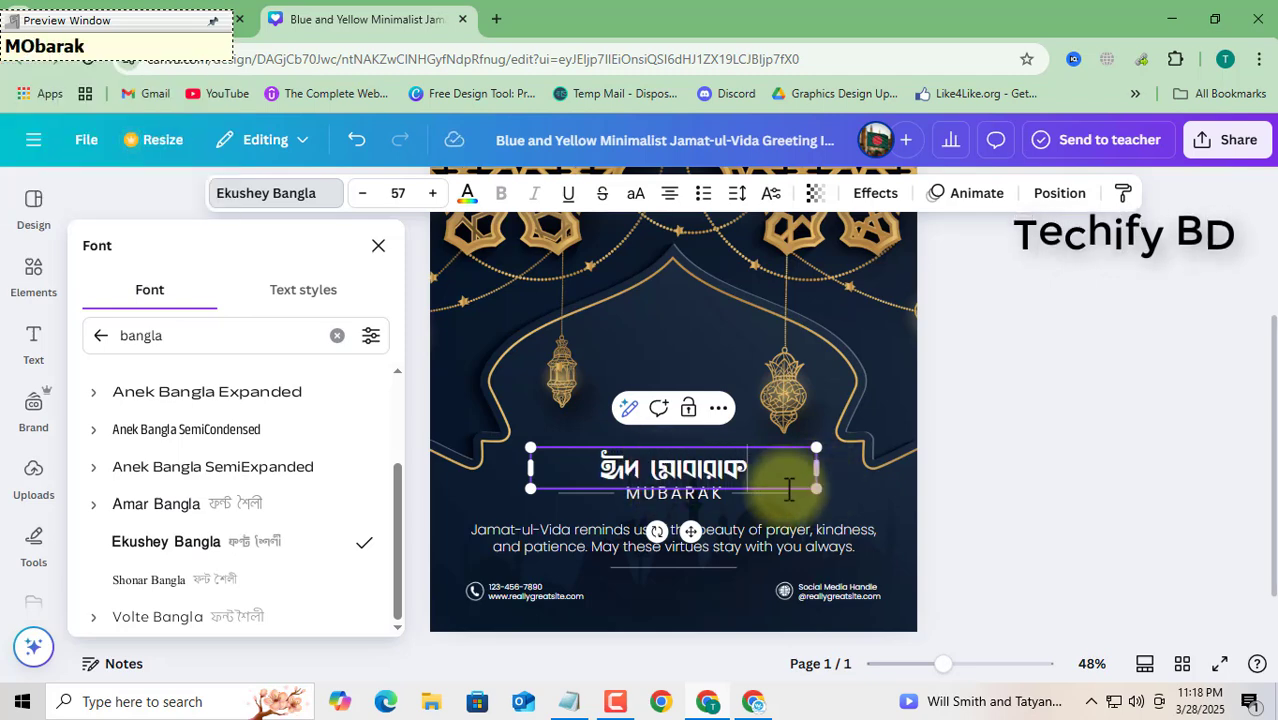
# Try the Amar Bangla and Anek Bangla Expanded fonts on the whole Bangla heading.
pyautogui.moveTo(805, 478); pyautogui.dragTo(575, 483)
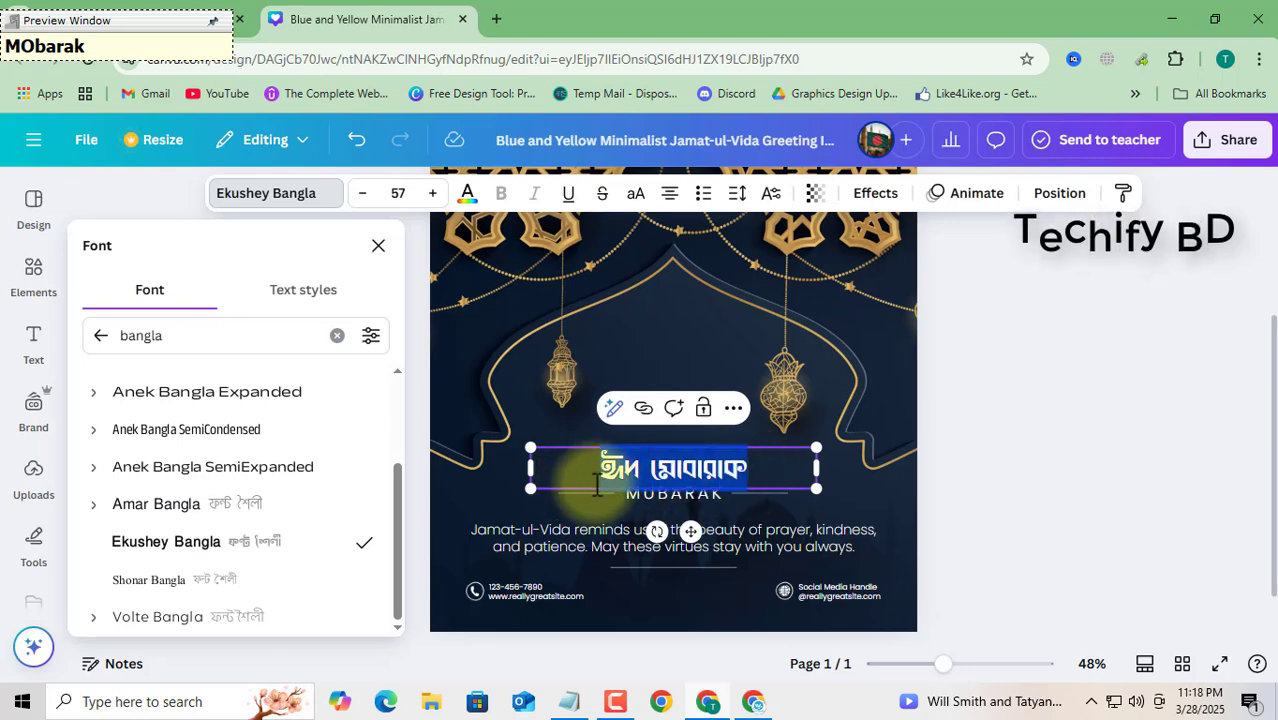
pyautogui.click(235, 507)
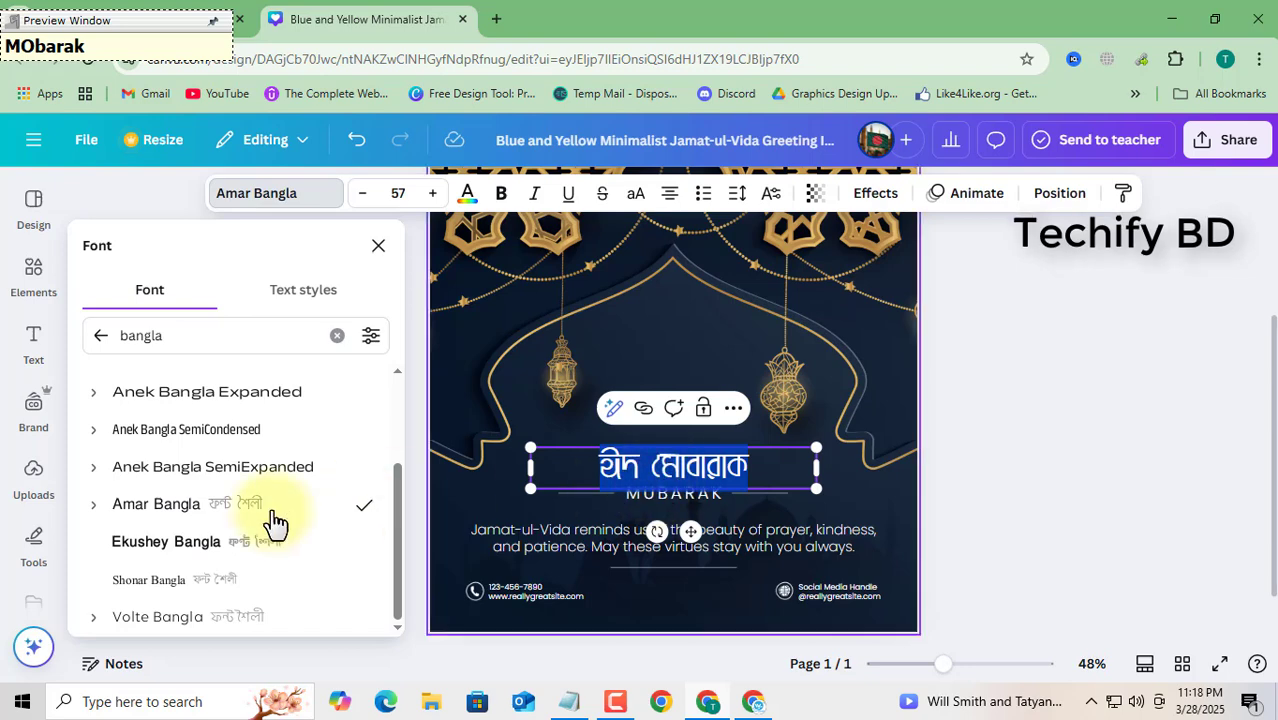
pyautogui.click(234, 404)
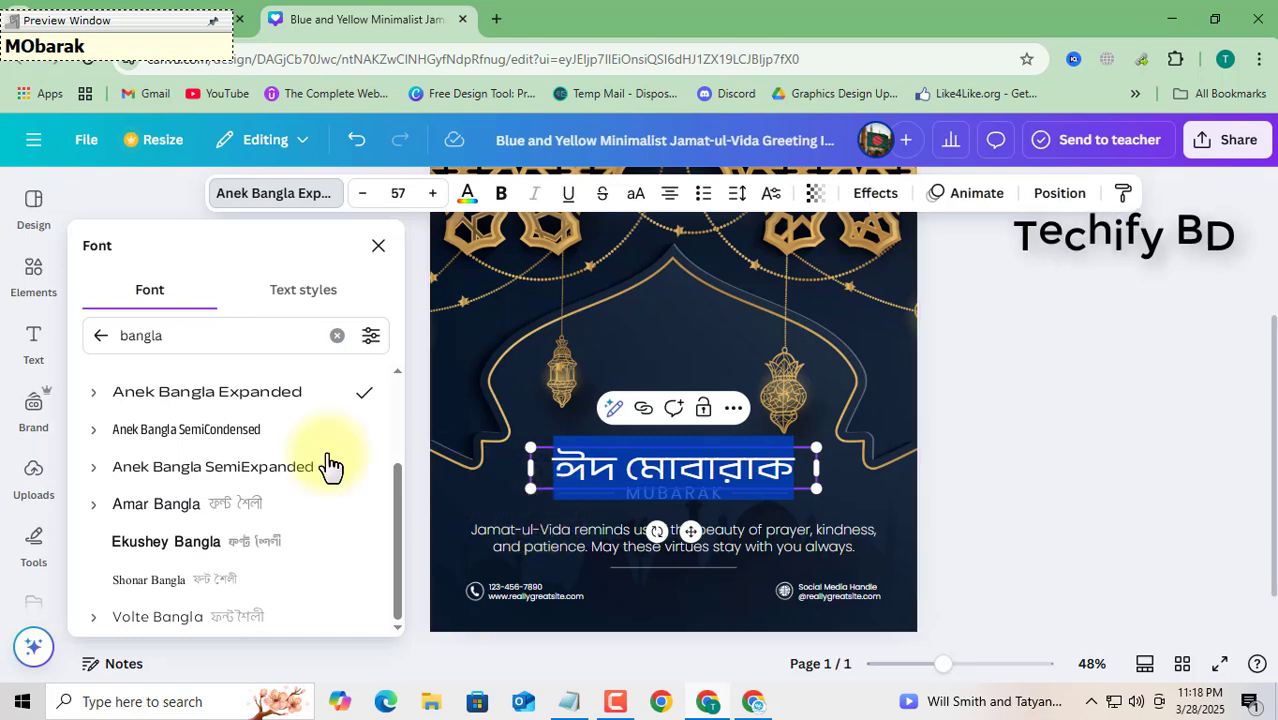
# Set the font of the whole Bangla heading to Shonar Bangla.
pyautogui.click(551, 468)
pyautogui.moveTo(791, 482); pyautogui.dragTo(541, 474)
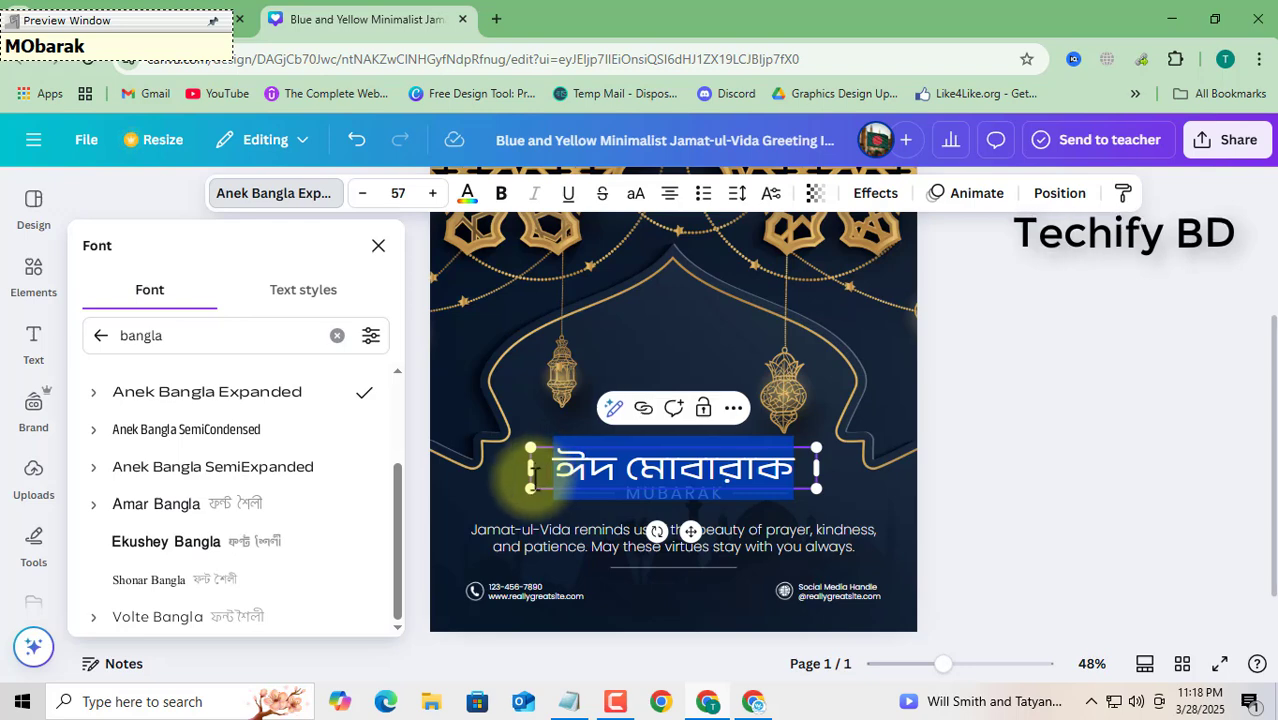
pyautogui.click(218, 594)
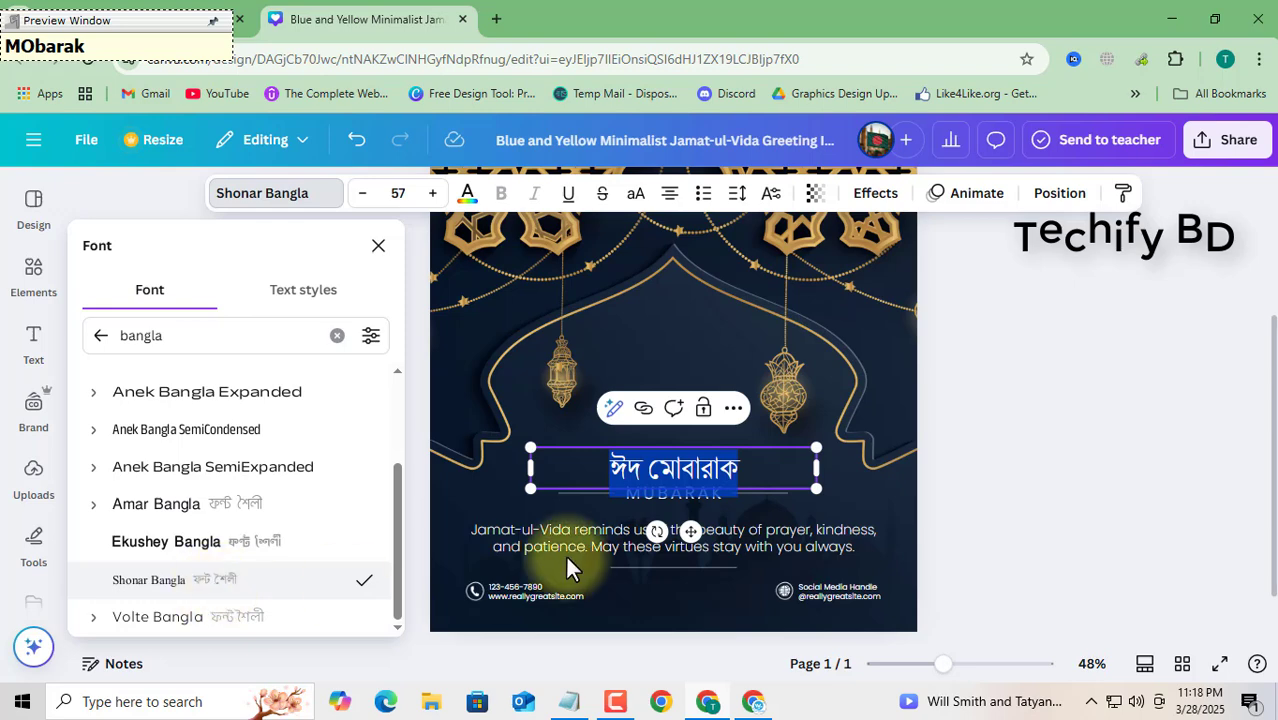
# Try Ekushey Bangla, Amar Bangla, Anek Bangla SemiExpanded, Anek Bangla, Tiro Bangla and Anek Bangla Condensed on the Bangla heading.
pyautogui.click(276, 546)
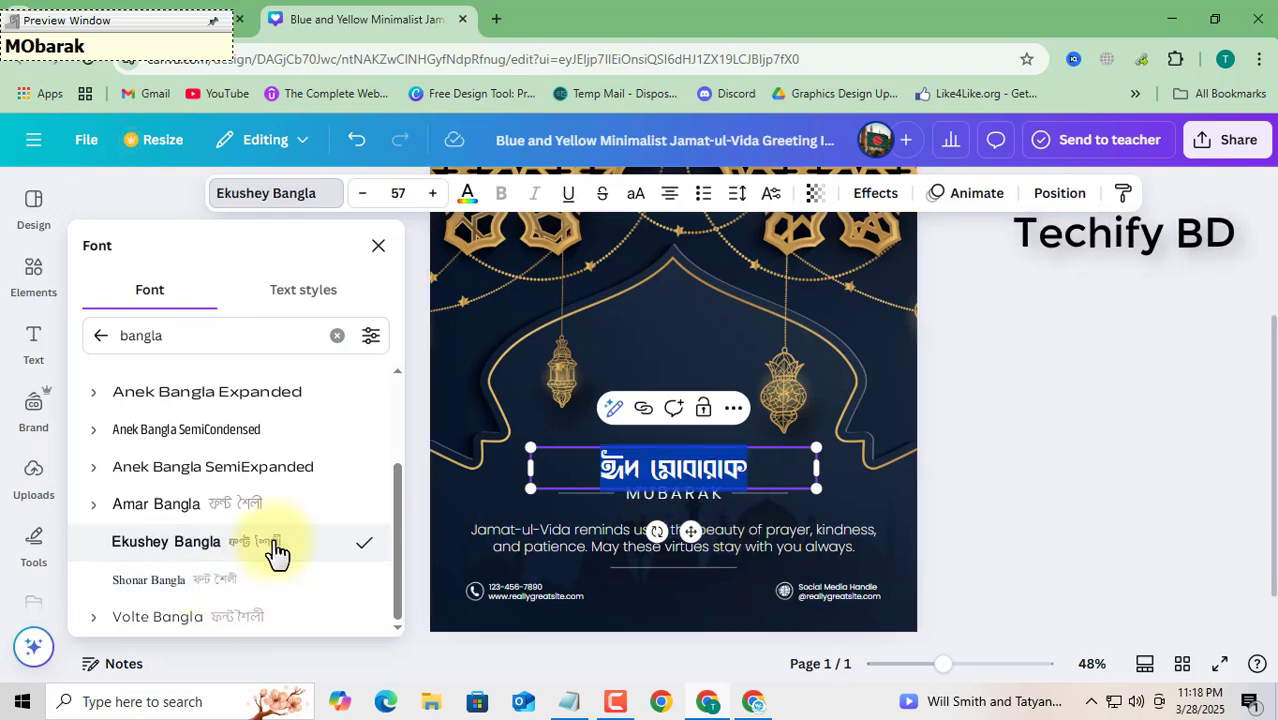
pyautogui.click(240, 508)
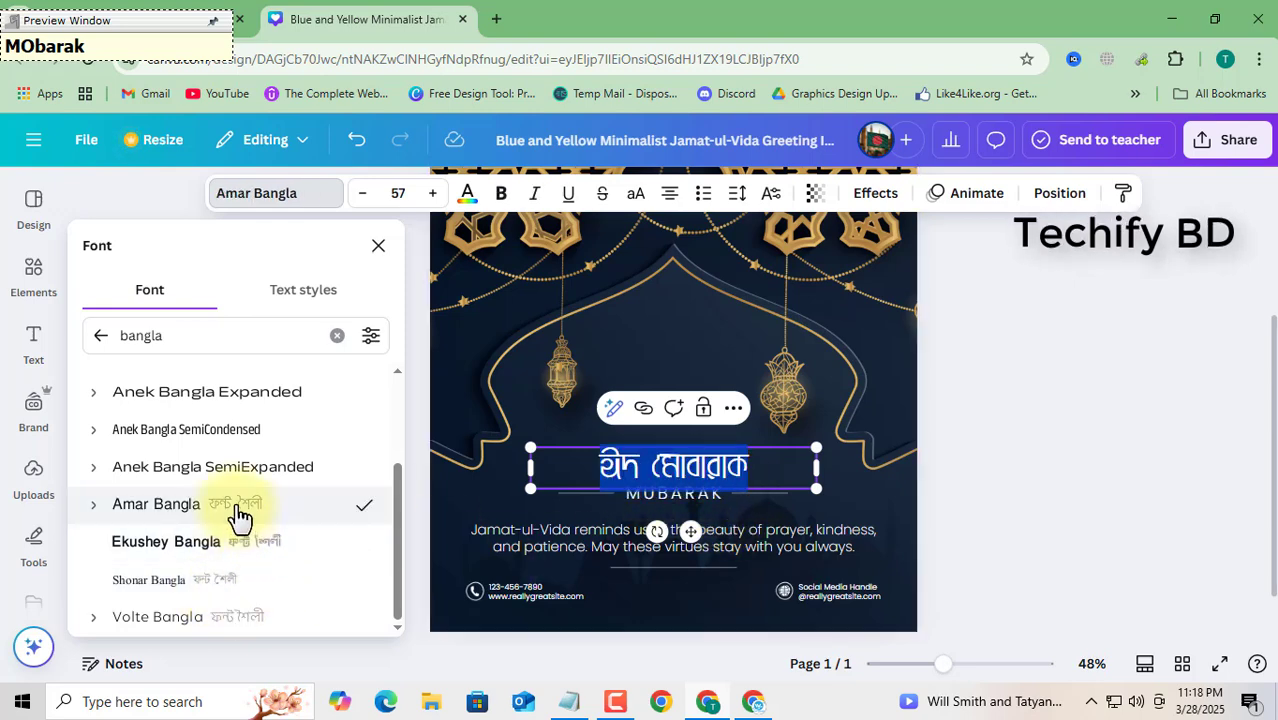
pyautogui.click(243, 475)
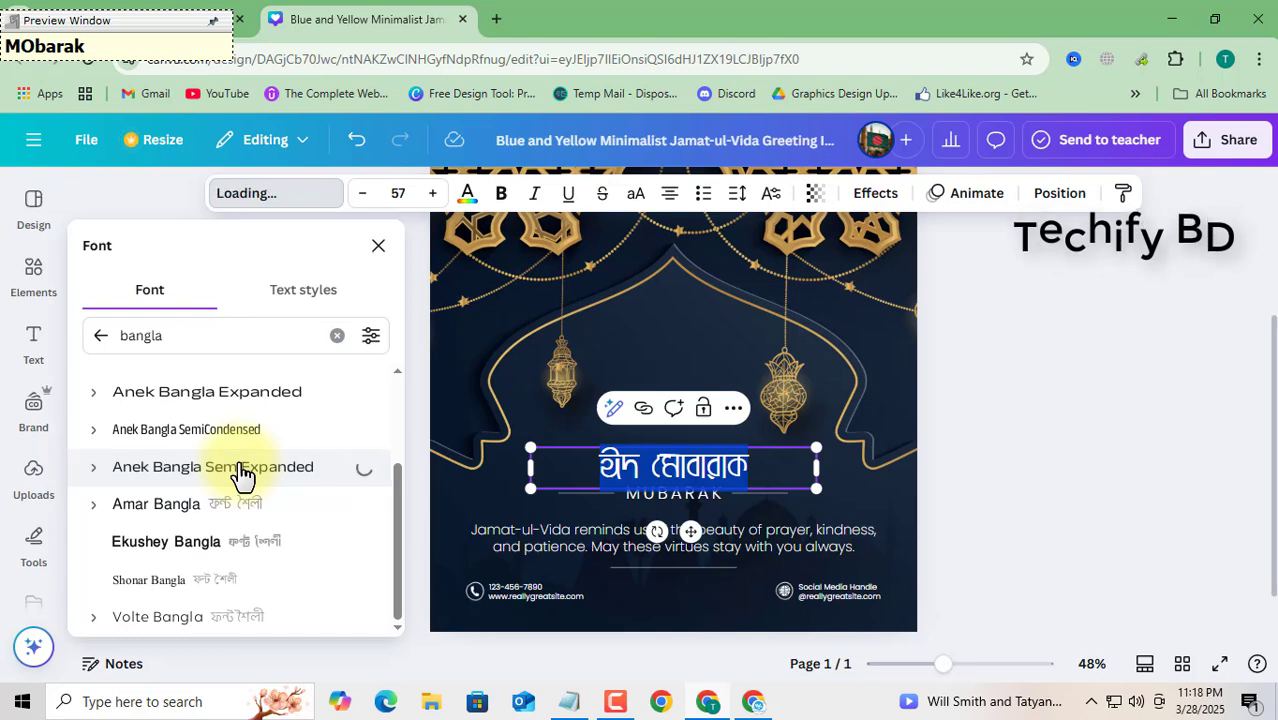
pyautogui.scroll(3, 240, 472)
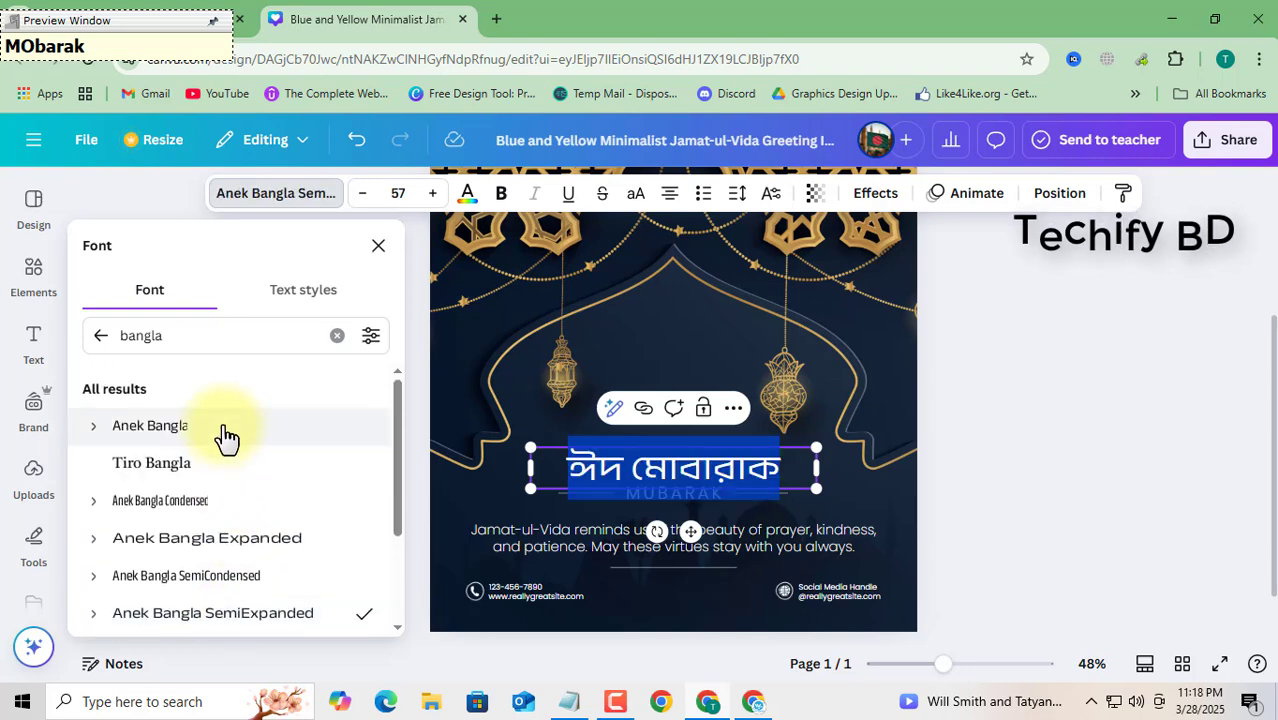
pyautogui.click(226, 437)
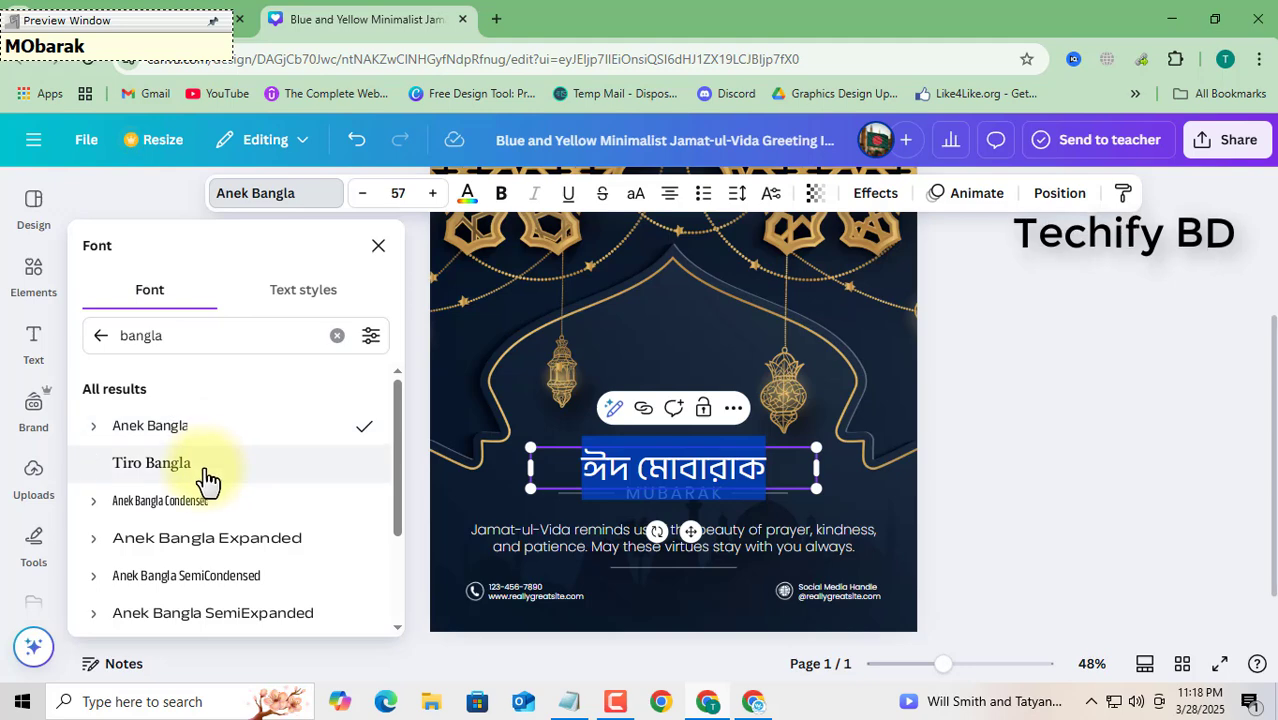
pyautogui.click(206, 478)
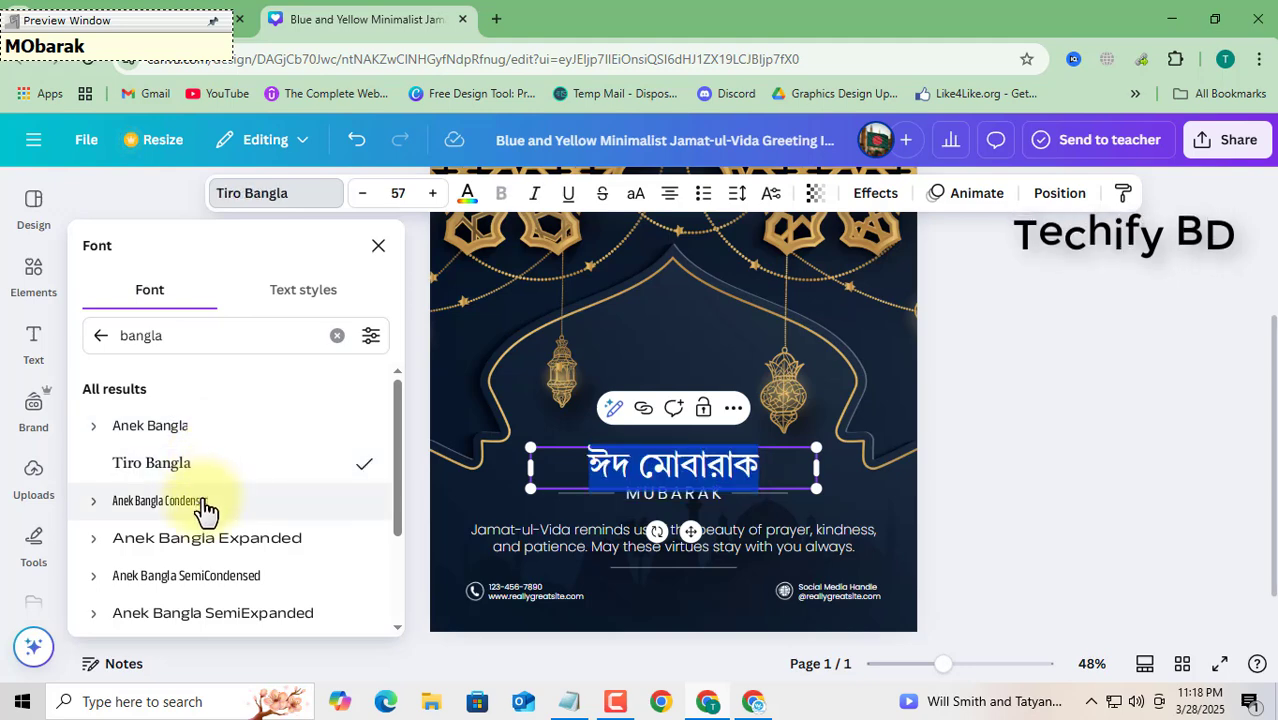
pyautogui.click(206, 511)
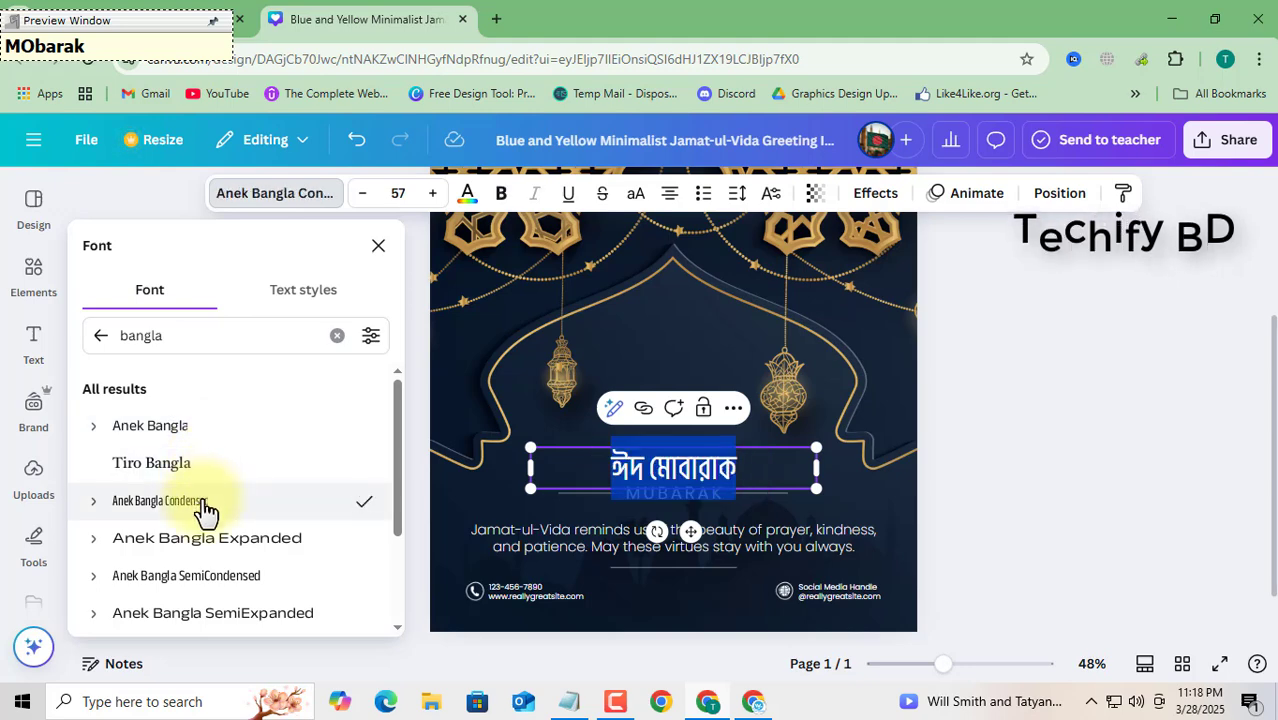
# Set the font of the whole Bangla heading to Ekushey Bangla and deselect it.
pyautogui.scroll(-3, 206, 511)
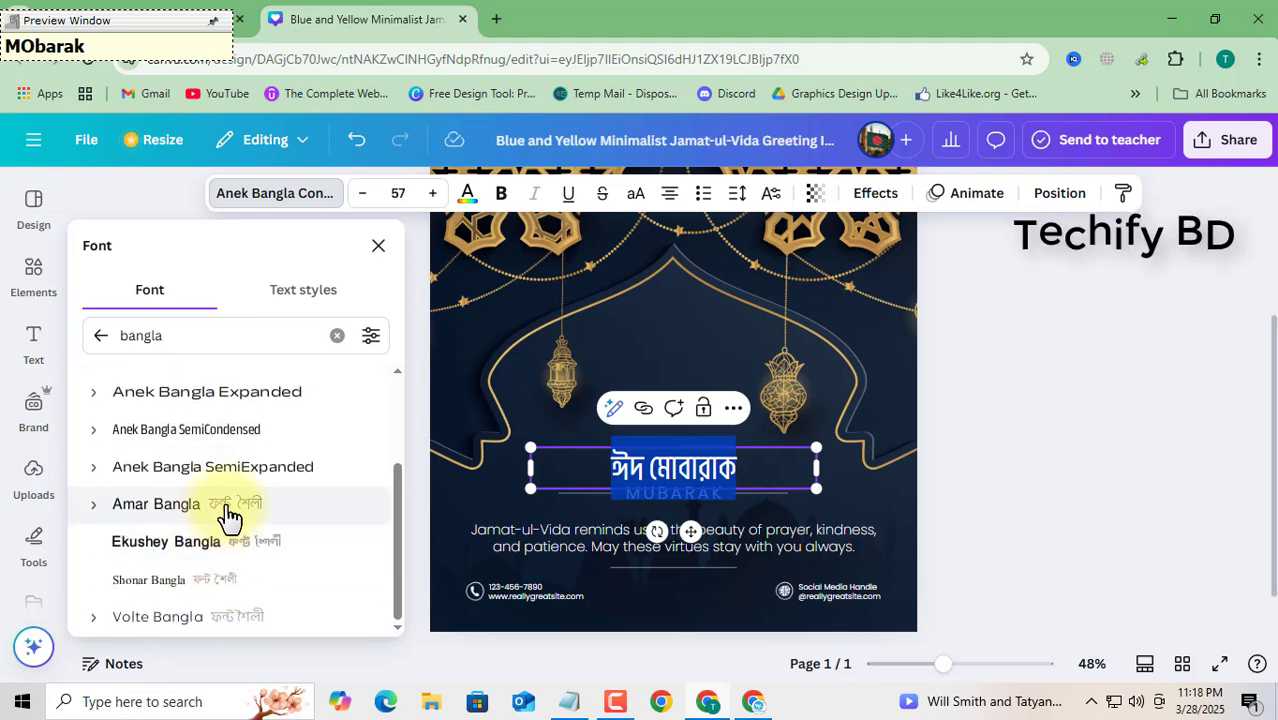
pyautogui.click(262, 543)
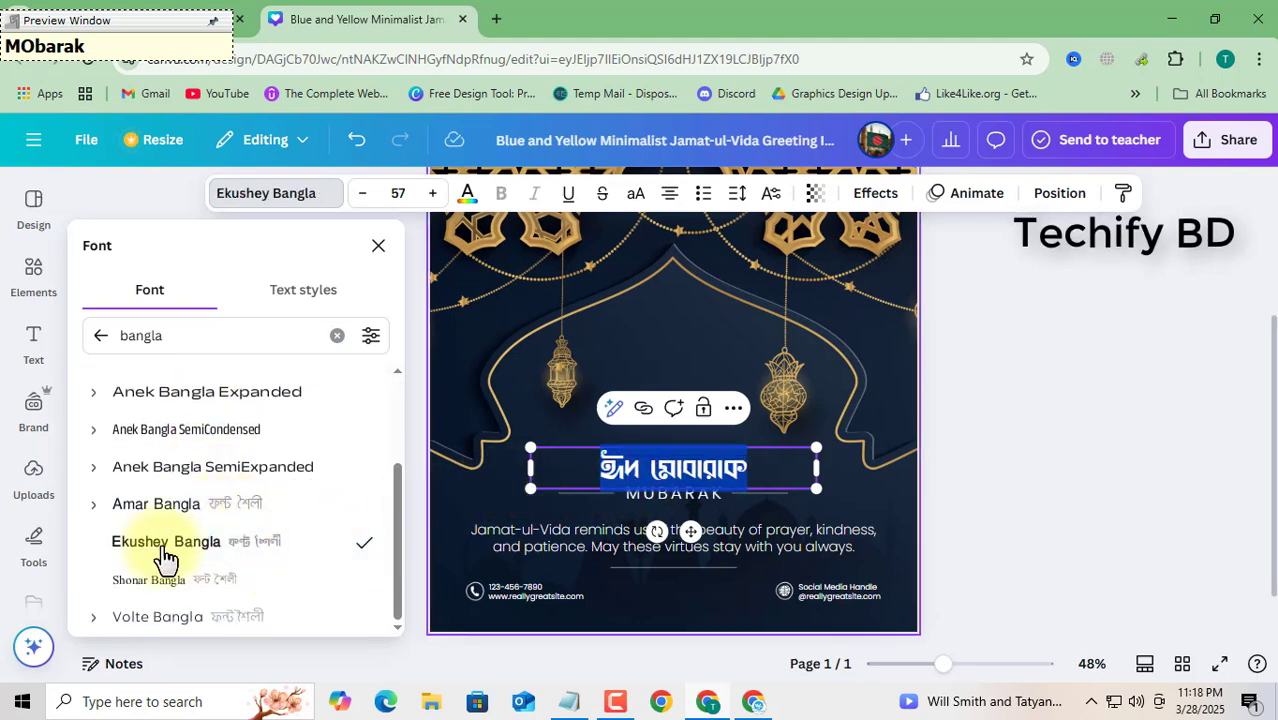
pyautogui.click(991, 510)
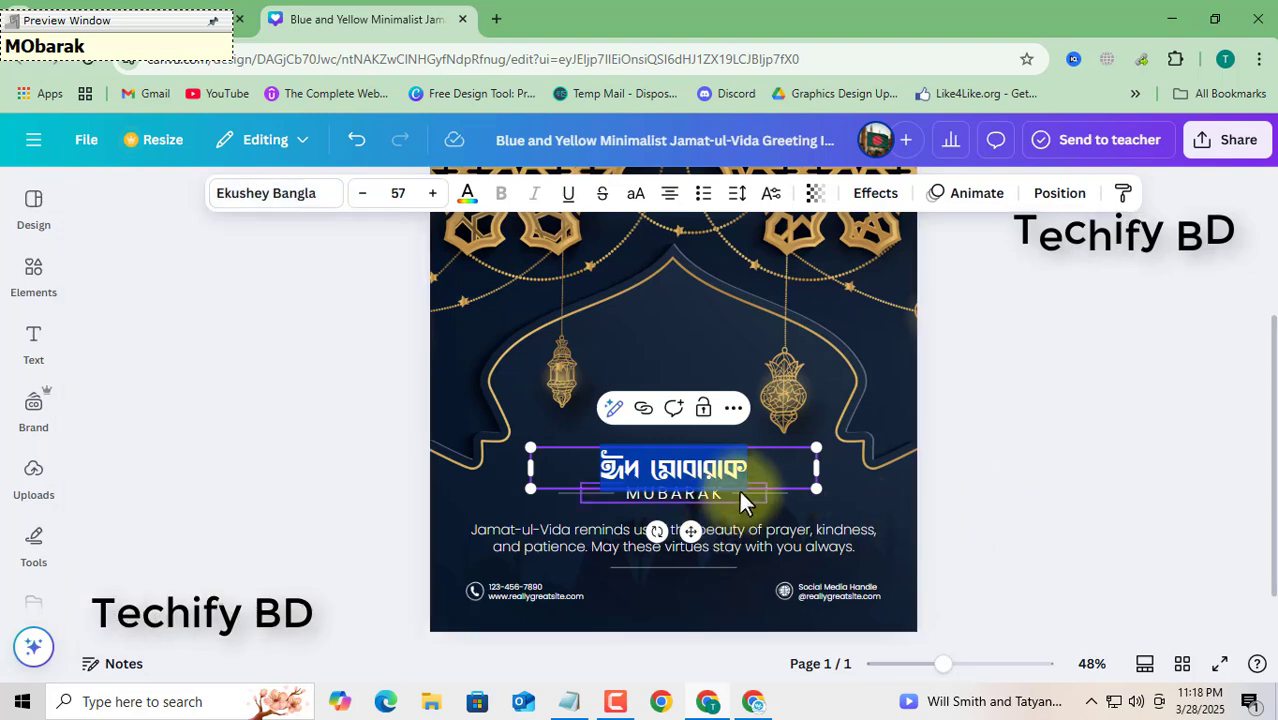
pyautogui.click(1019, 462)
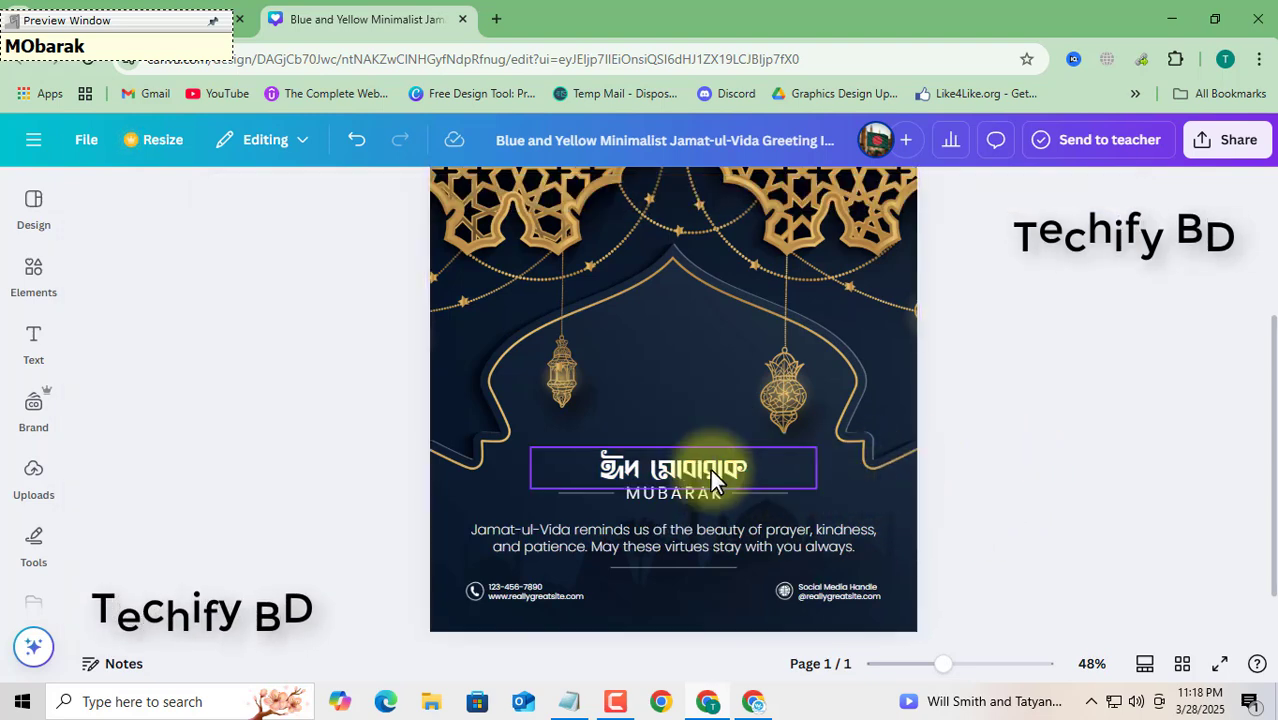
# Delete the MUBARAK text and move its two short side lines up level with the Bangla heading, one on each side.
pyautogui.click(701, 488)
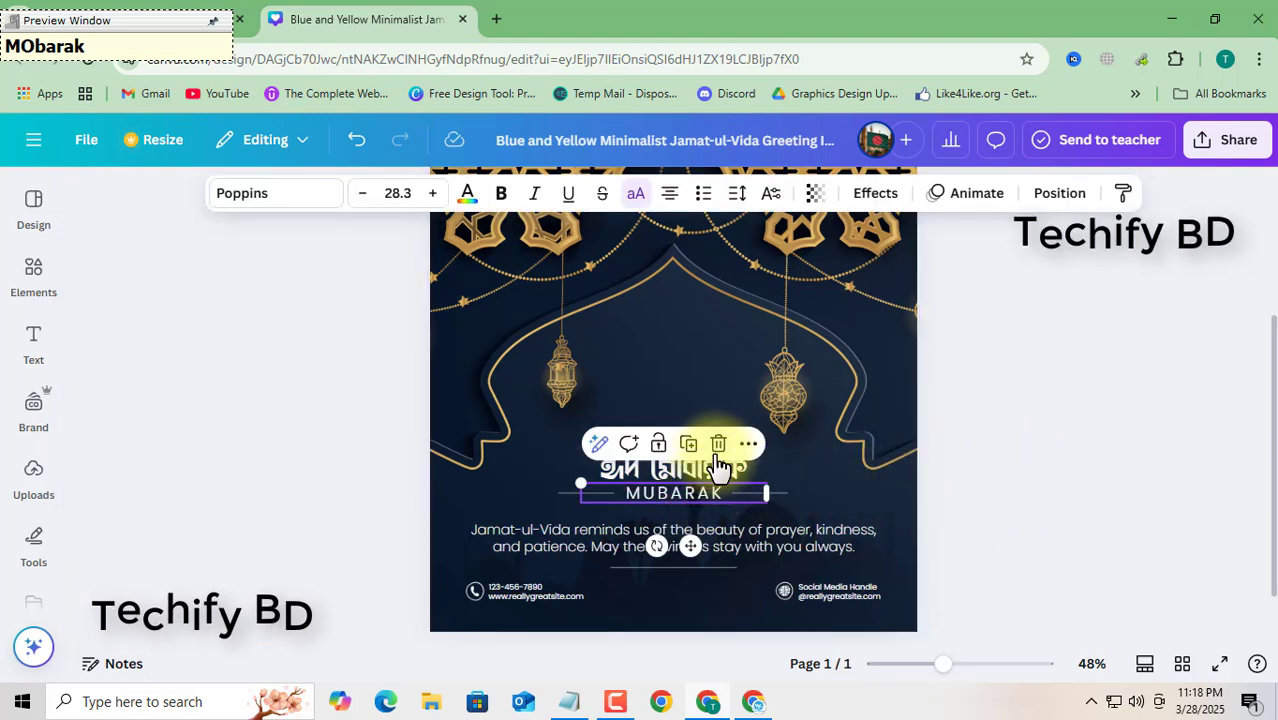
pyautogui.press('Delete')
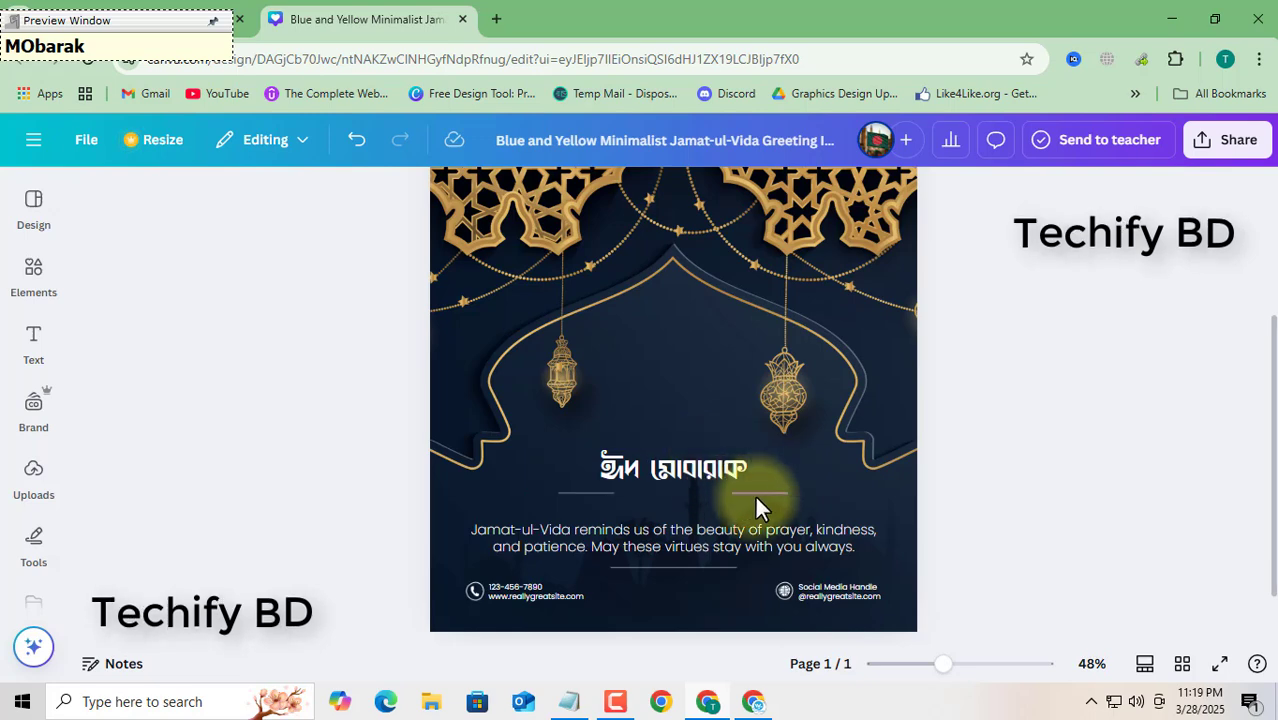
pyautogui.moveTo(756, 491); pyautogui.dragTo(785, 469)
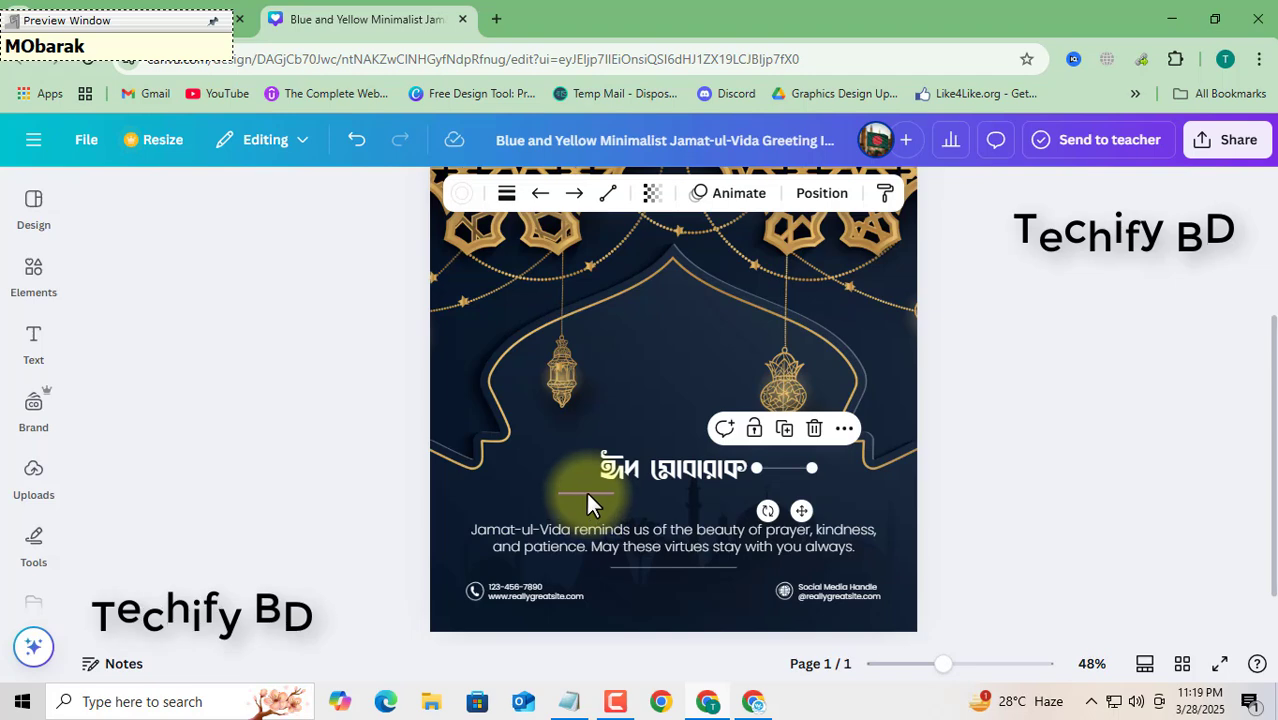
pyautogui.moveTo(585, 490); pyautogui.dragTo(566, 468)
pyautogui.click(1016, 460)
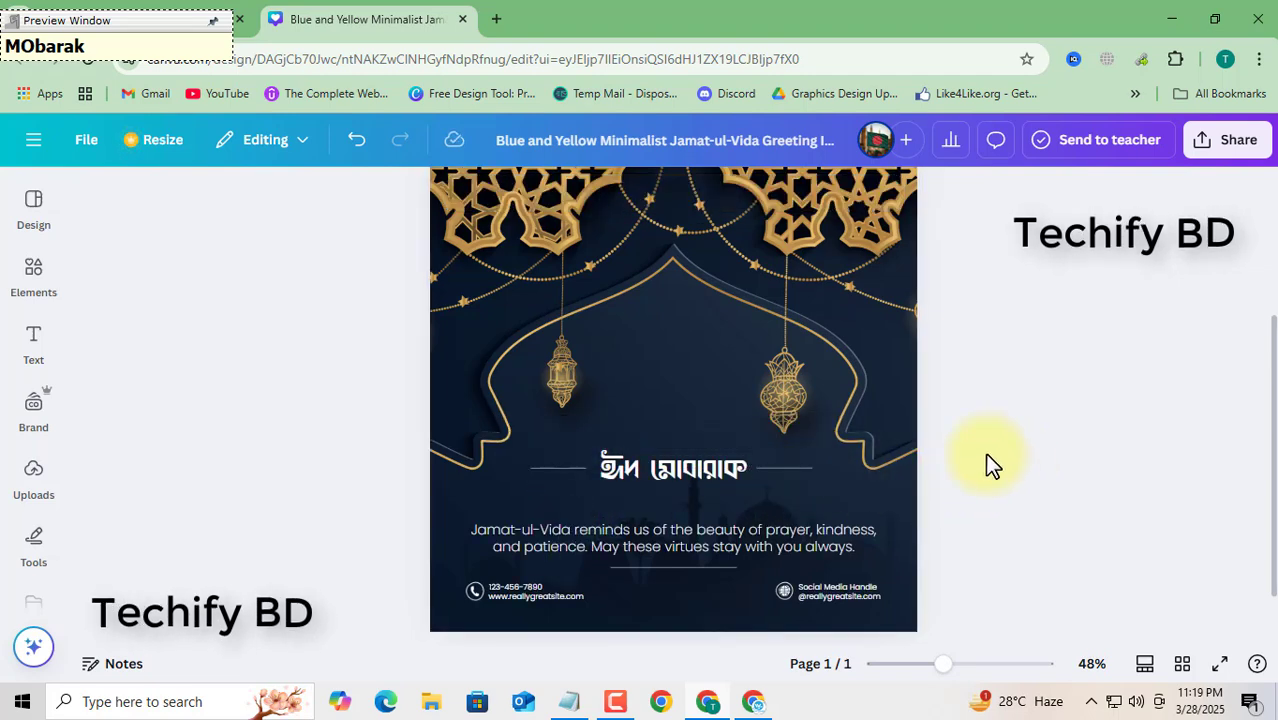
# Switch to Notepad and copy the body text of the first Bangla greeting, leaving out its closing emojis.
pyautogui.scroll(-1, 960, 410)
pyautogui.click(601, 478)
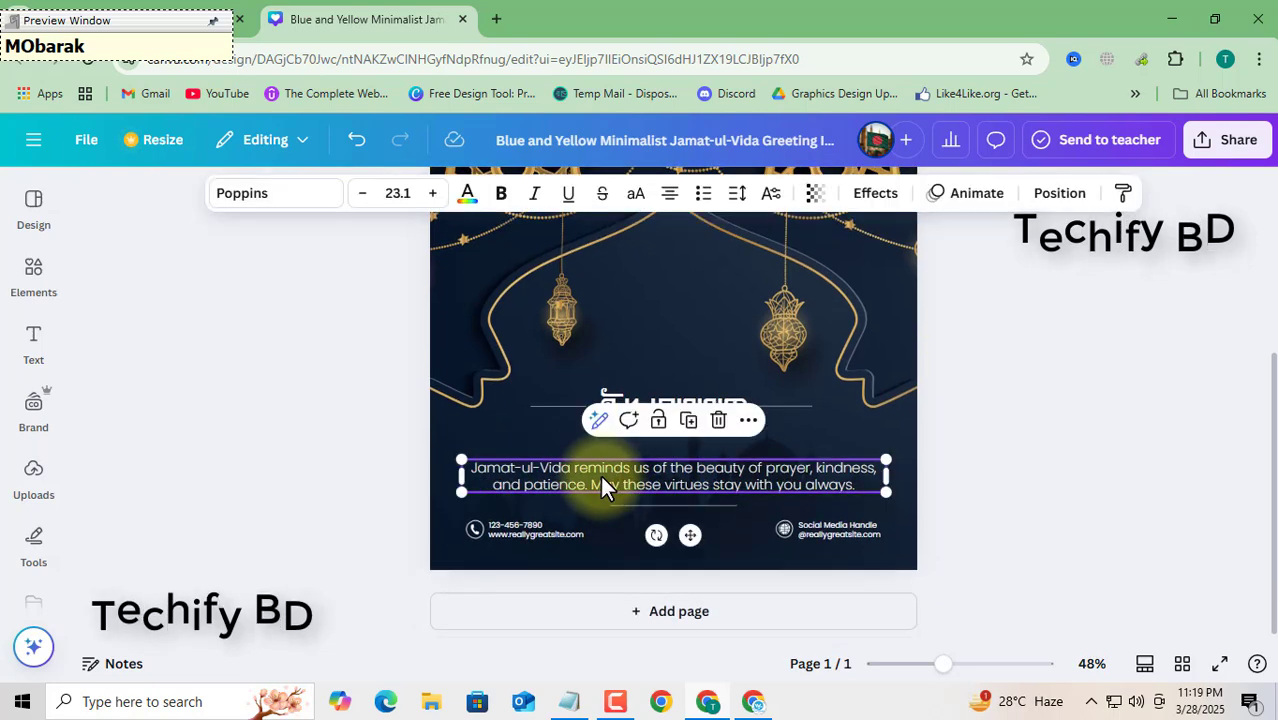
pyautogui.click(601, 478)
pyautogui.click(586, 706)
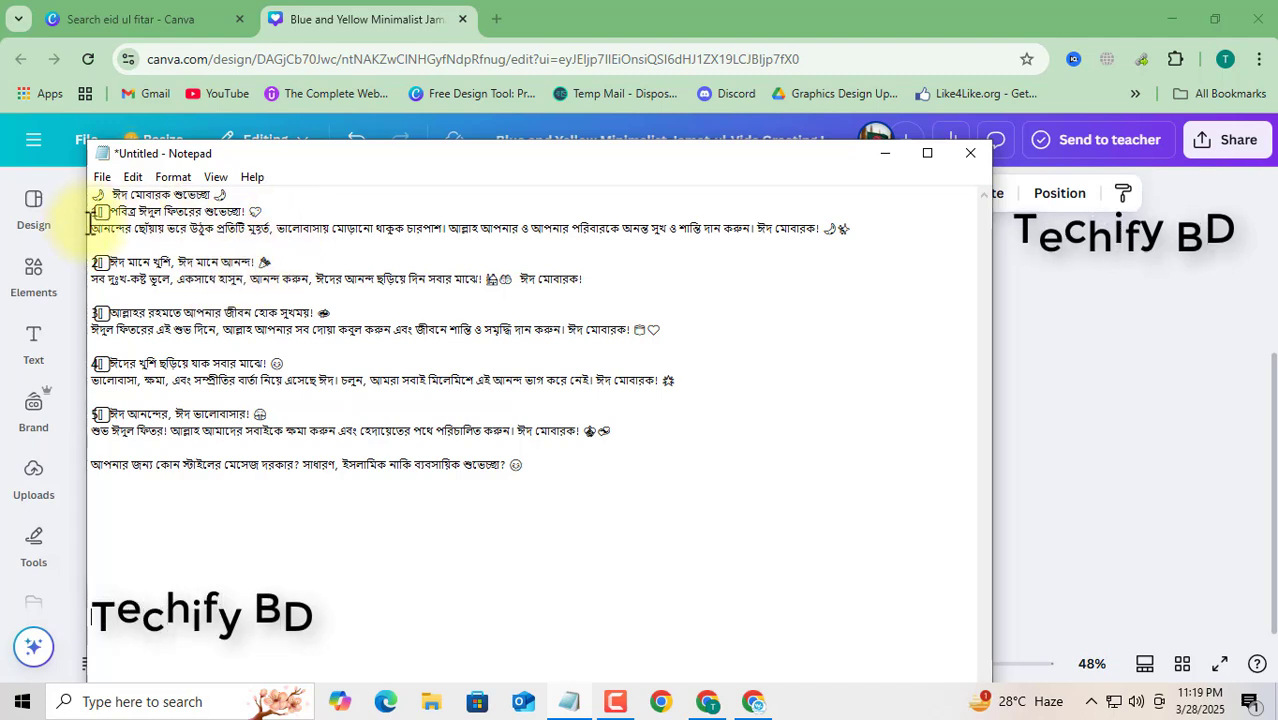
pyautogui.moveTo(86, 225); pyautogui.dragTo(869, 235)
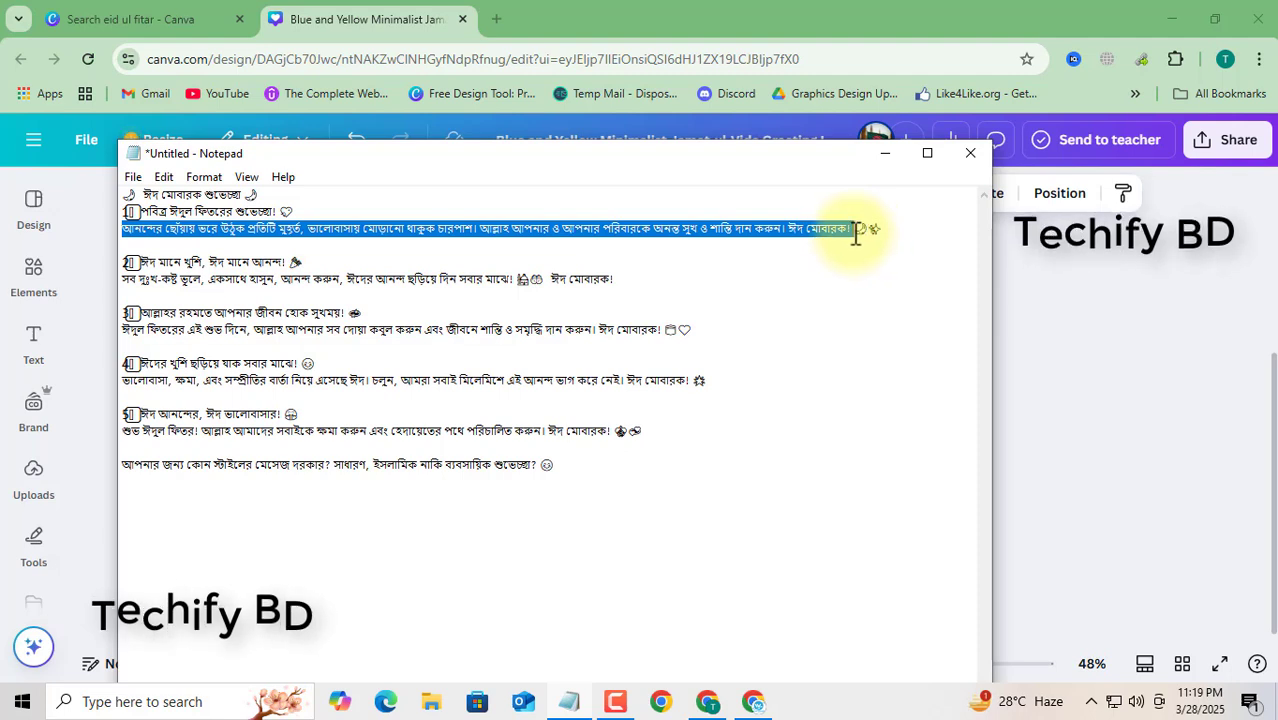
pyautogui.moveTo(855, 234)
pyautogui.mouseDown()
pyautogui.moveTo(875, 232)
pyautogui.moveTo(856, 234)
pyautogui.mouseUp()
pyautogui.hotkey('ctrl', 'c')
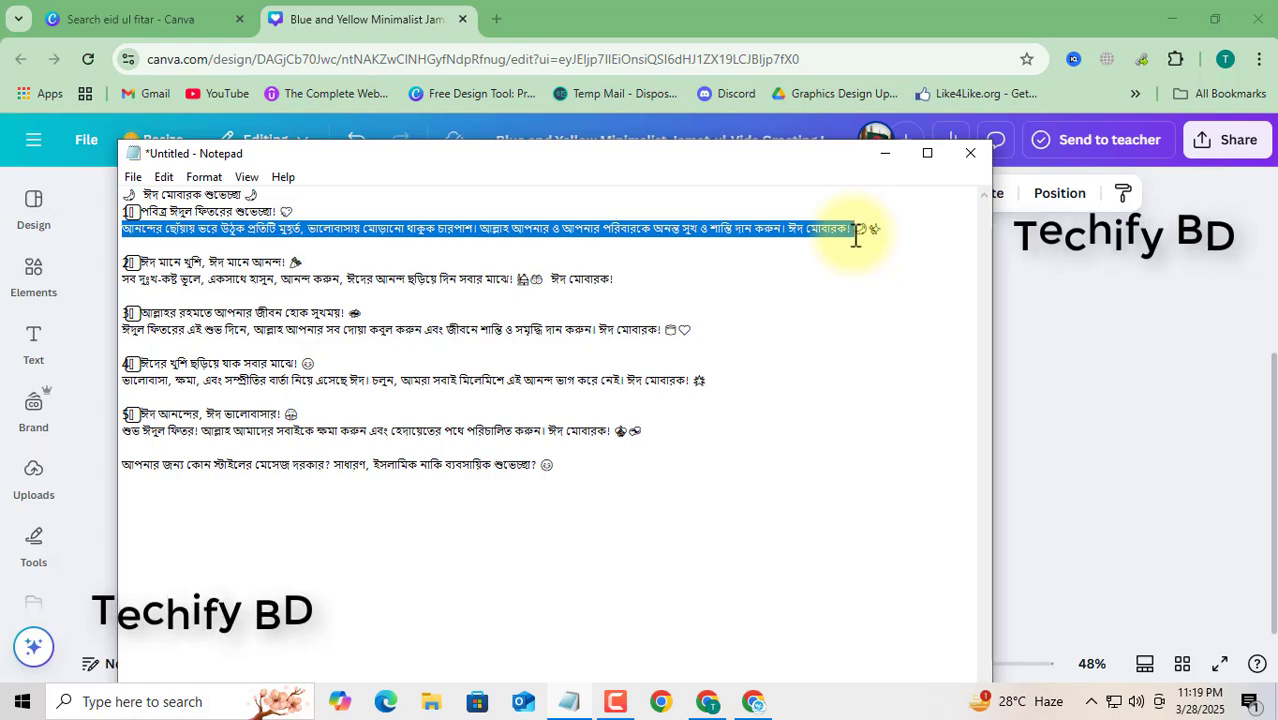
# Replace the English Jamat-ul-Vida message in the design with the copied Bangla greeting.
pyautogui.click(1089, 305)
pyautogui.click(595, 475)
pyautogui.click(595, 475)
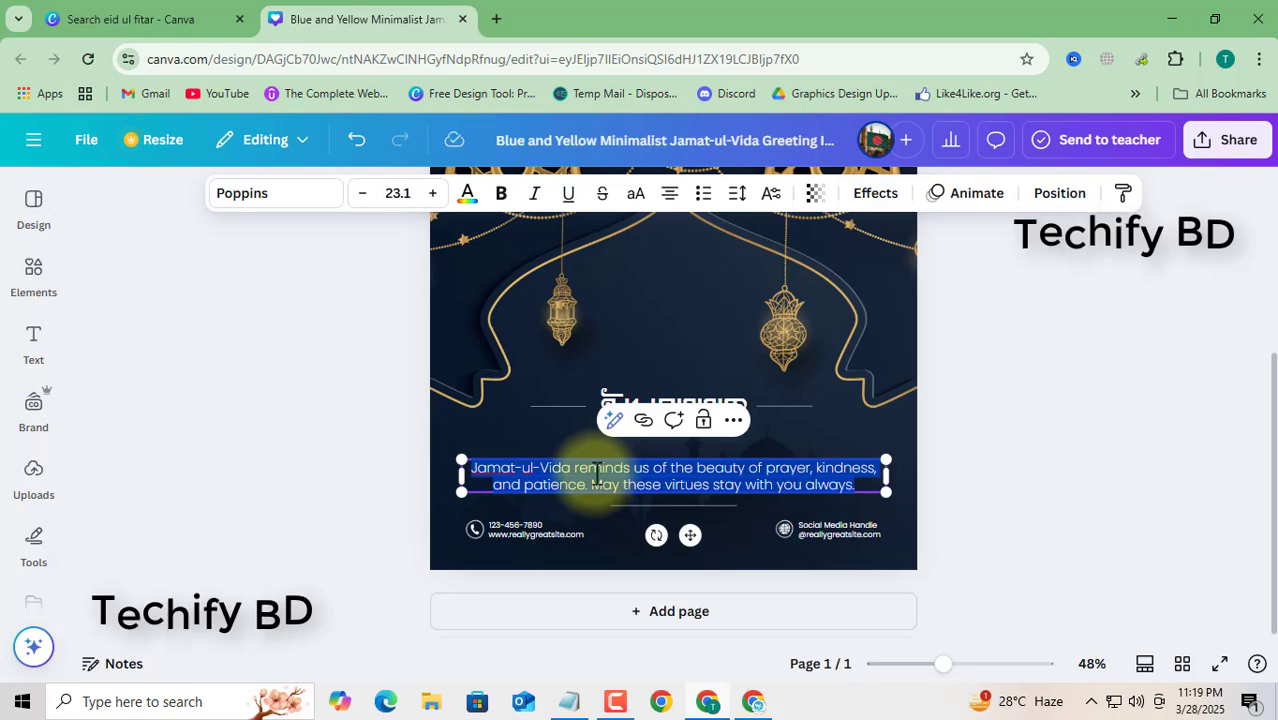
pyautogui.hotkey('ctrl', 'v')
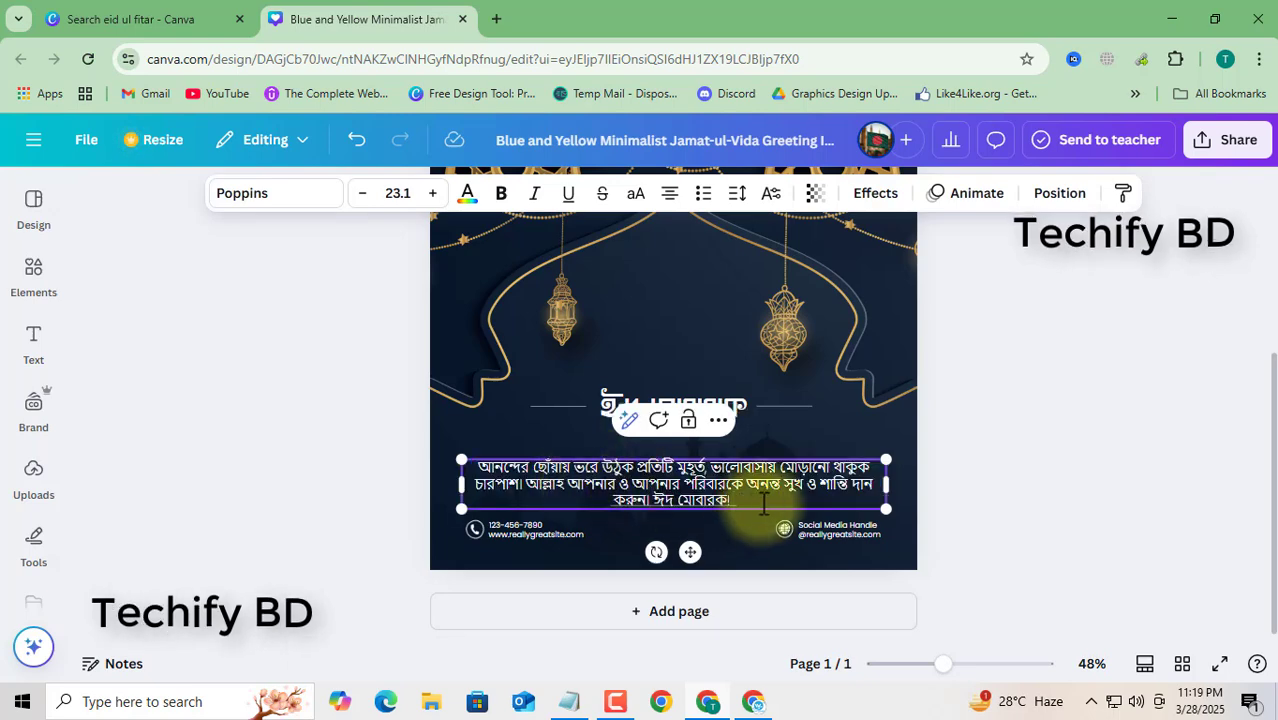
# Set the font of the entire Bangla message to Amar Bangla.
pyautogui.moveTo(735, 502); pyautogui.dragTo(475, 468)
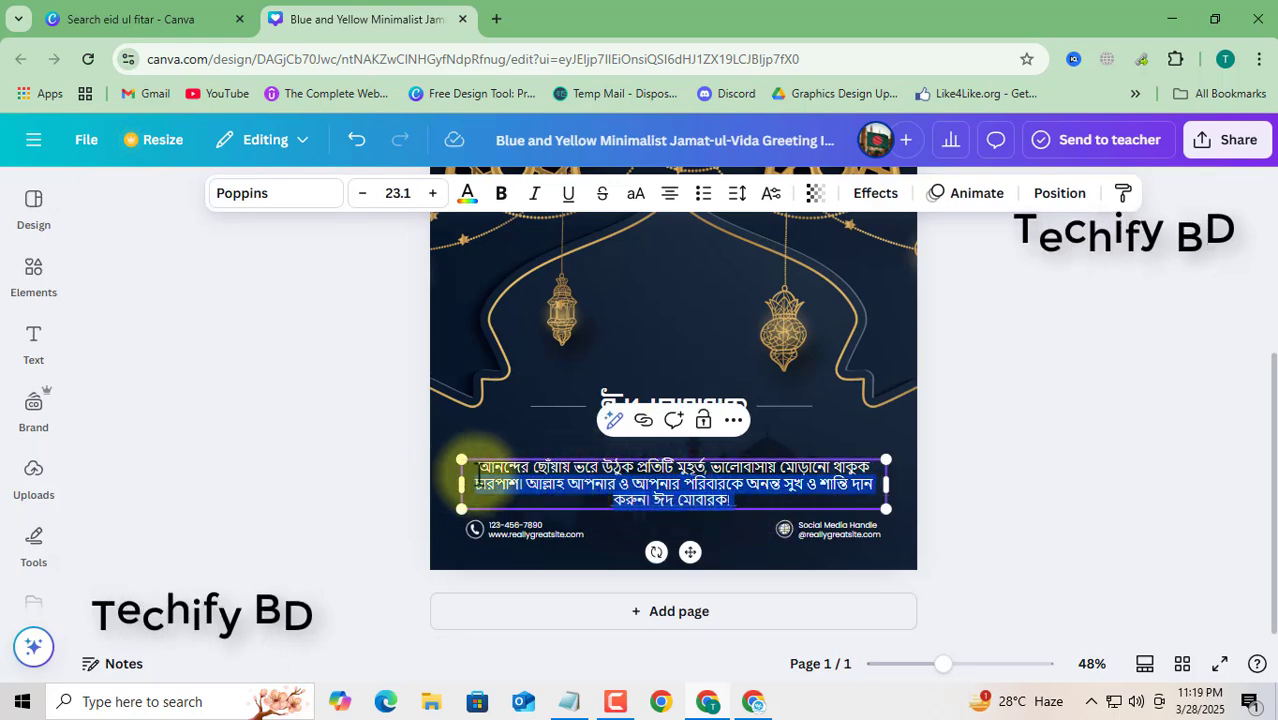
pyautogui.click(274, 200)
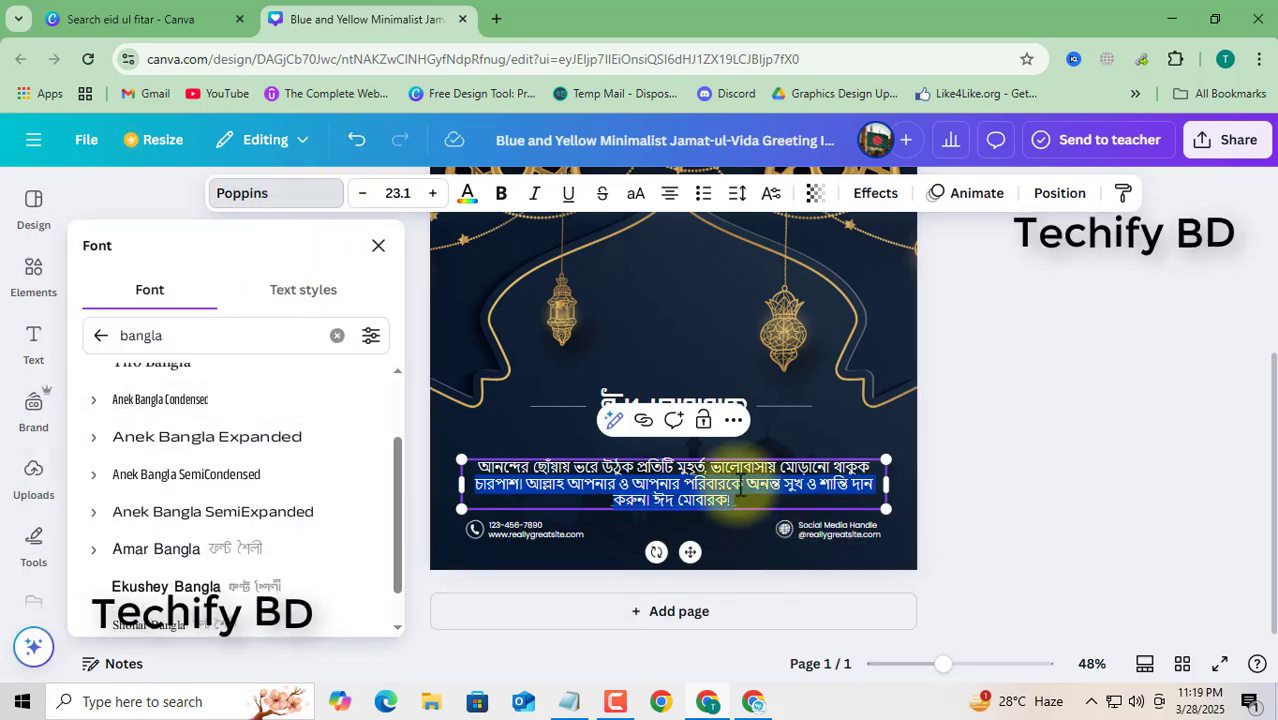
pyautogui.moveTo(740, 490); pyautogui.dragTo(481, 462)
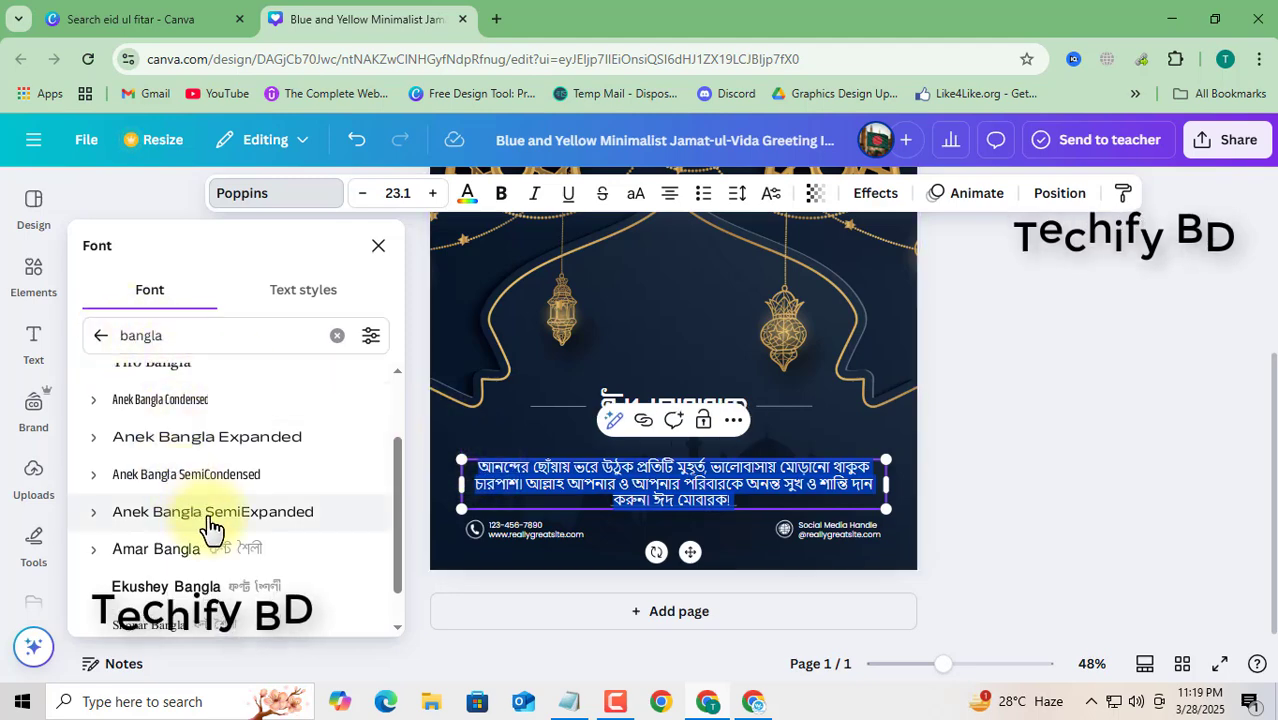
pyautogui.click(220, 555)
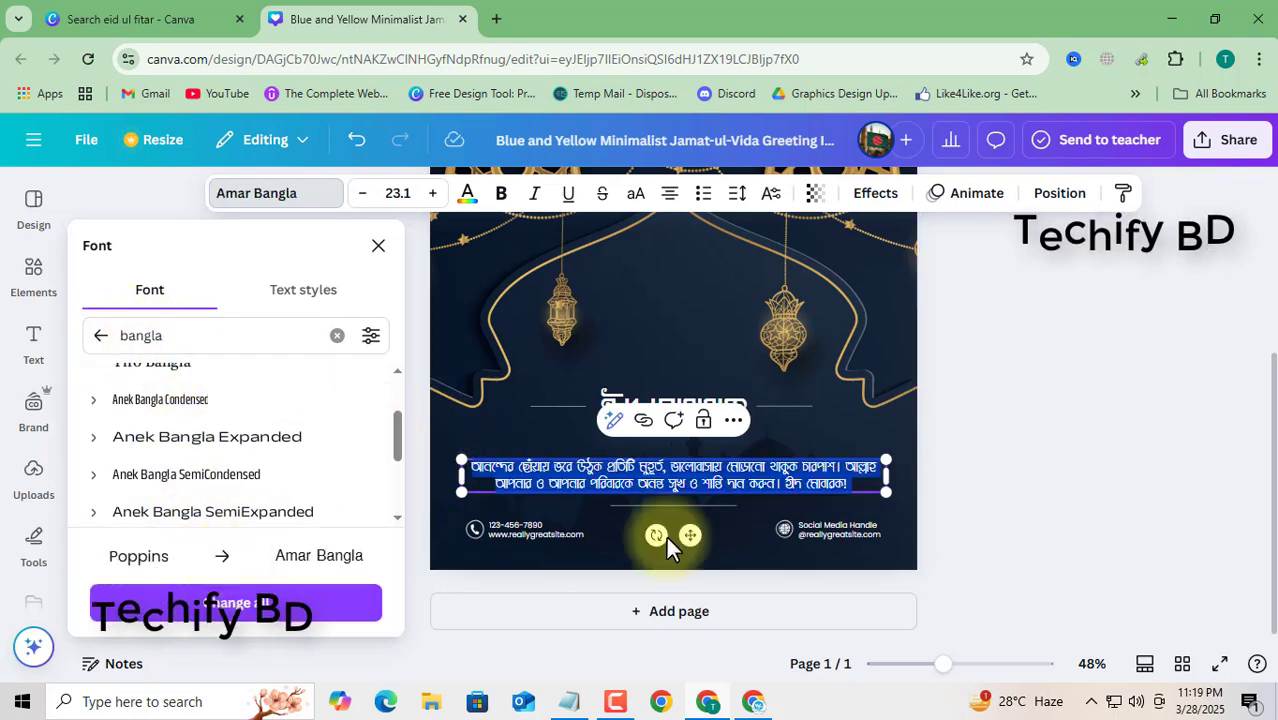
pyautogui.click(1005, 420)
pyautogui.click(990, 455)
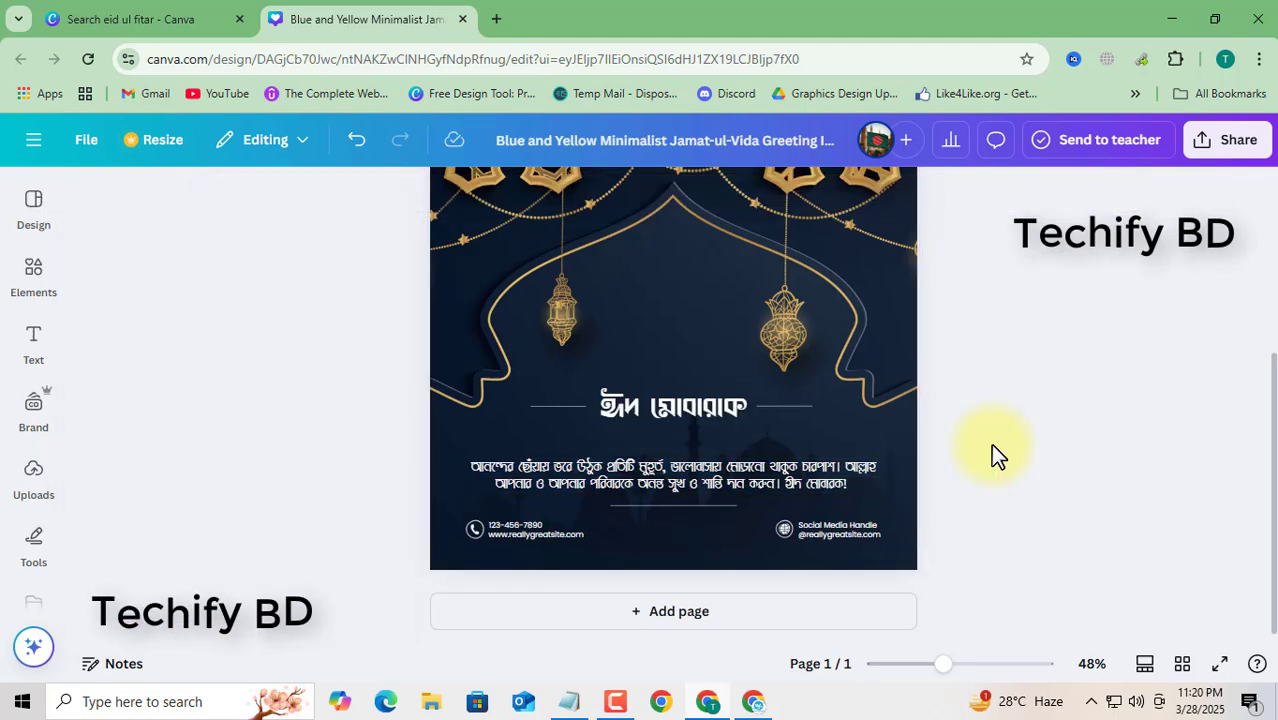
# Increase the font size of the Bangla message to 28.2.
pyautogui.click(766, 478)
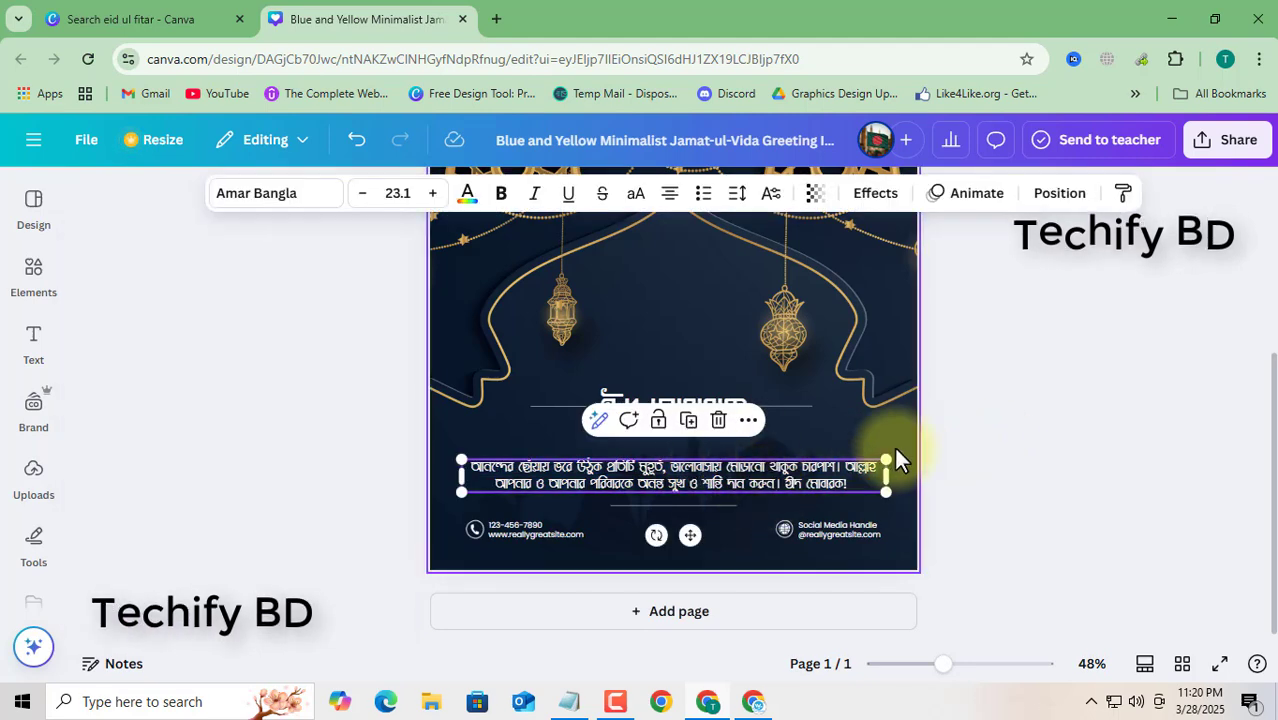
pyautogui.moveTo(887, 458)
pyautogui.mouseDown()
pyautogui.moveTo(887, 437)
pyautogui.moveTo(887, 458)
pyautogui.mouseUp()
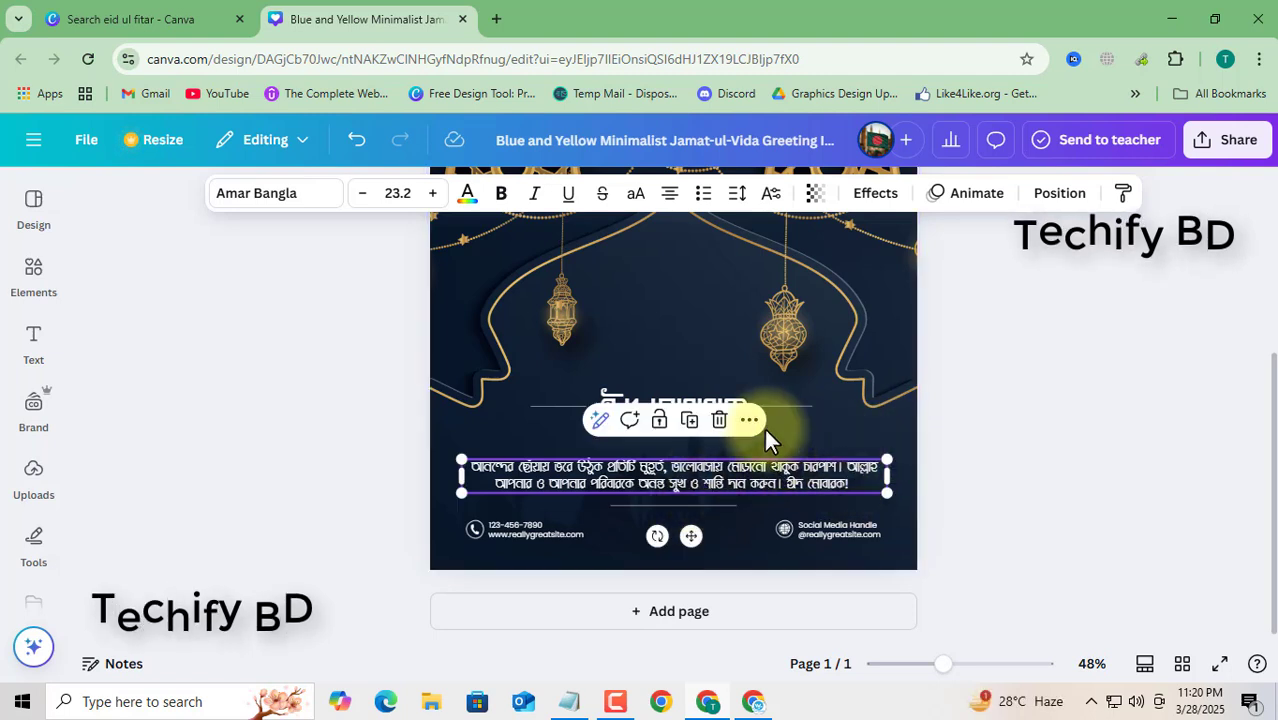
pyautogui.click(431, 195)
pyautogui.click(431, 195)
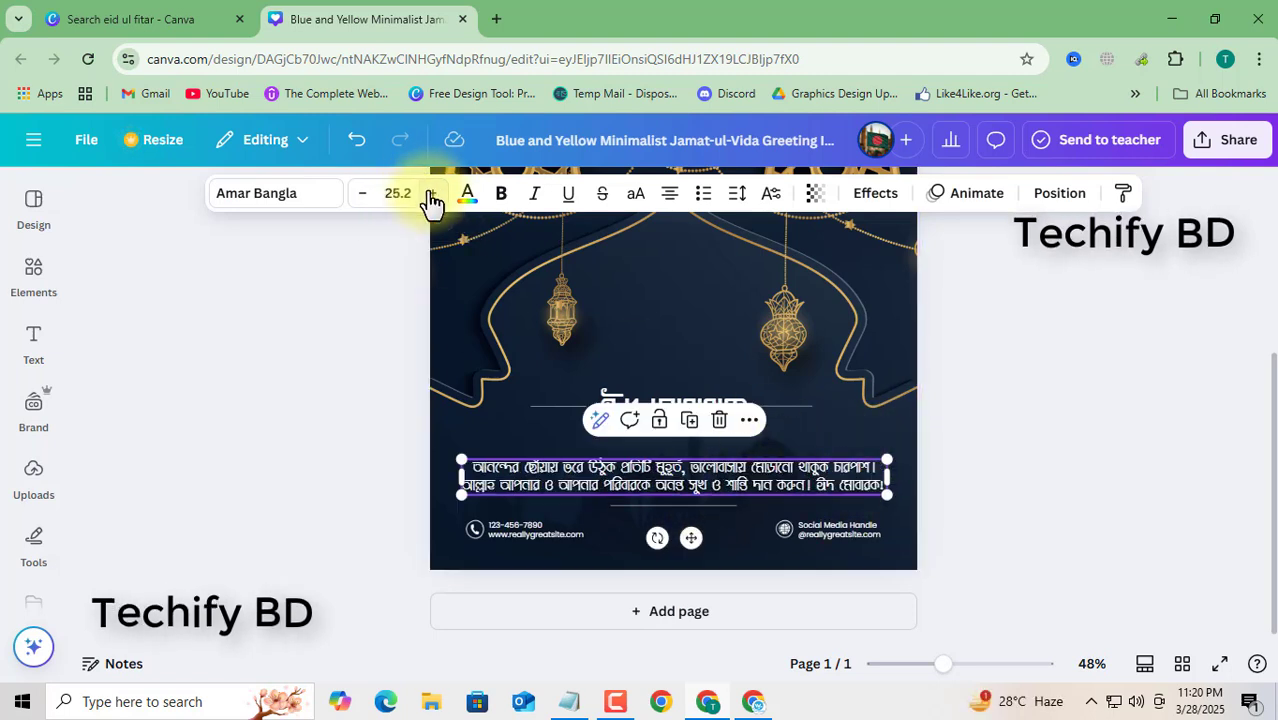
pyautogui.click(431, 195)
pyautogui.click(431, 195)
pyautogui.click(431, 195)
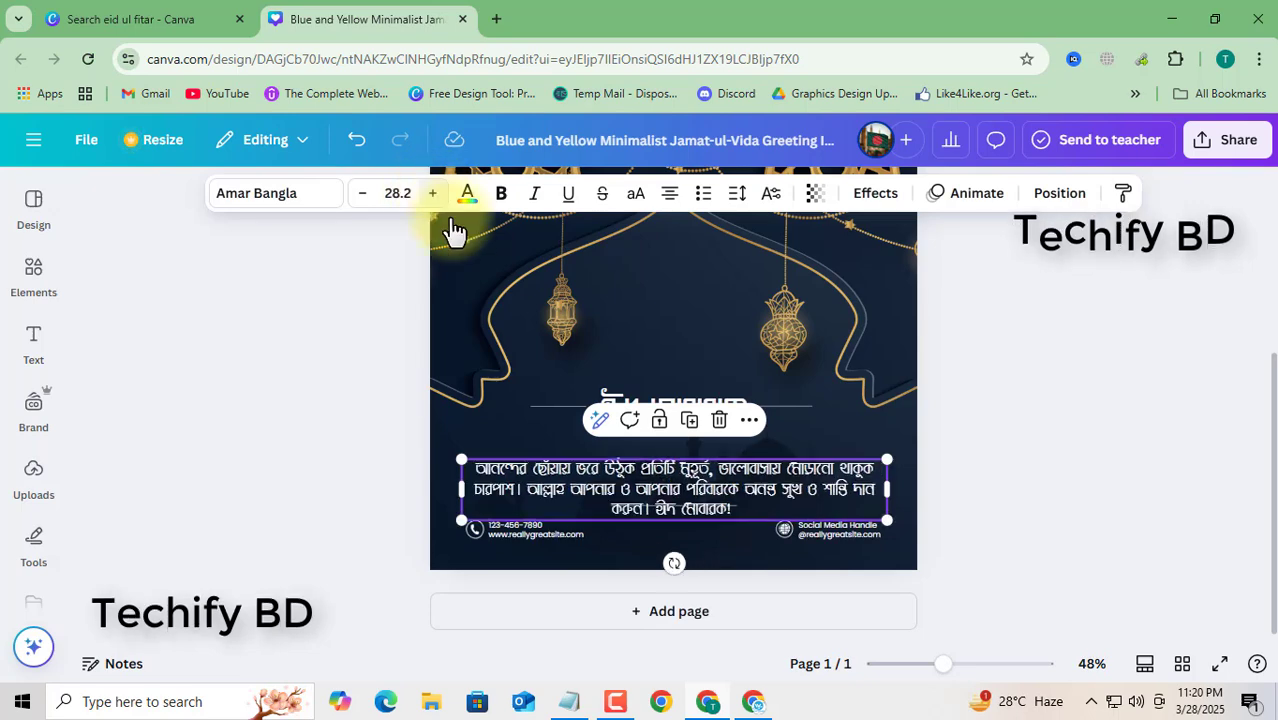
pyautogui.click(1081, 497)
# Move the Bangla message up so it sits just below the heading and above the divider line.
pyautogui.click(722, 489)
pyautogui.moveTo(725, 489); pyautogui.dragTo(724, 452)
pyautogui.click(1042, 450)
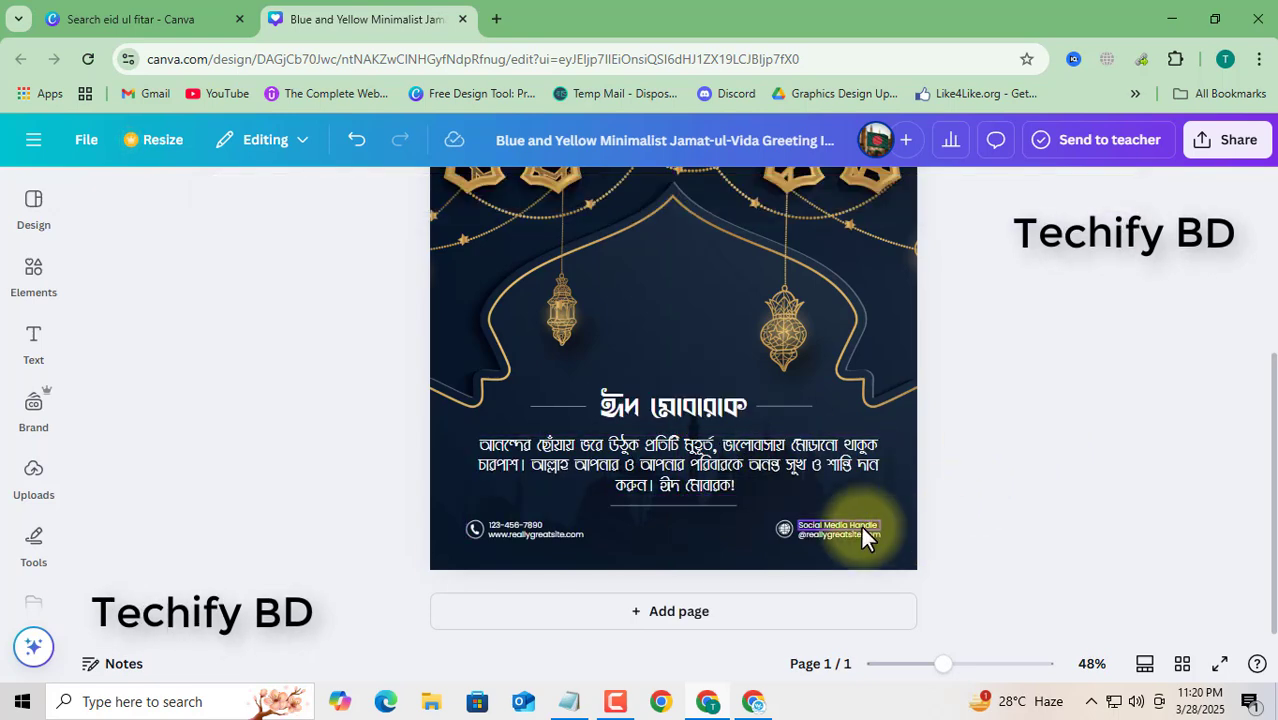
# Delete both social media handle lines, their globe icon and the website address from the footer of the design.
pyautogui.click(861, 526)
pyautogui.click(880, 478)
pyautogui.click(855, 530)
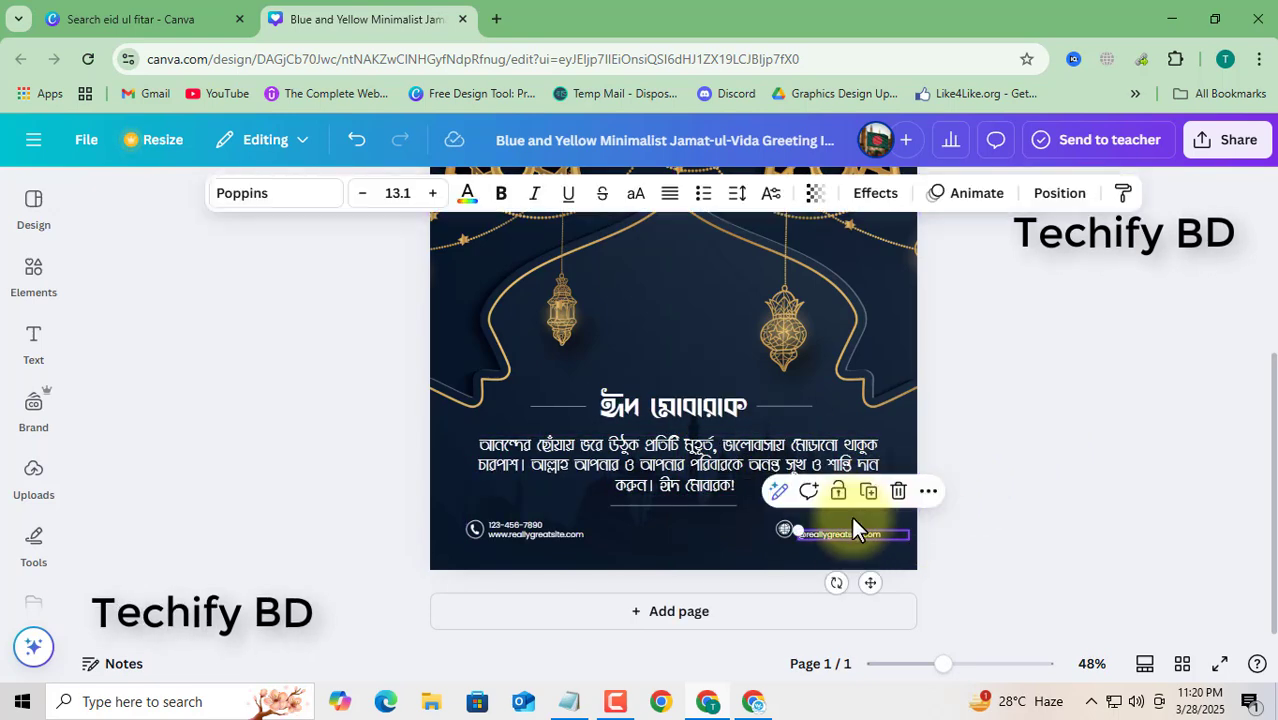
pyautogui.click(896, 492)
pyautogui.click(787, 527)
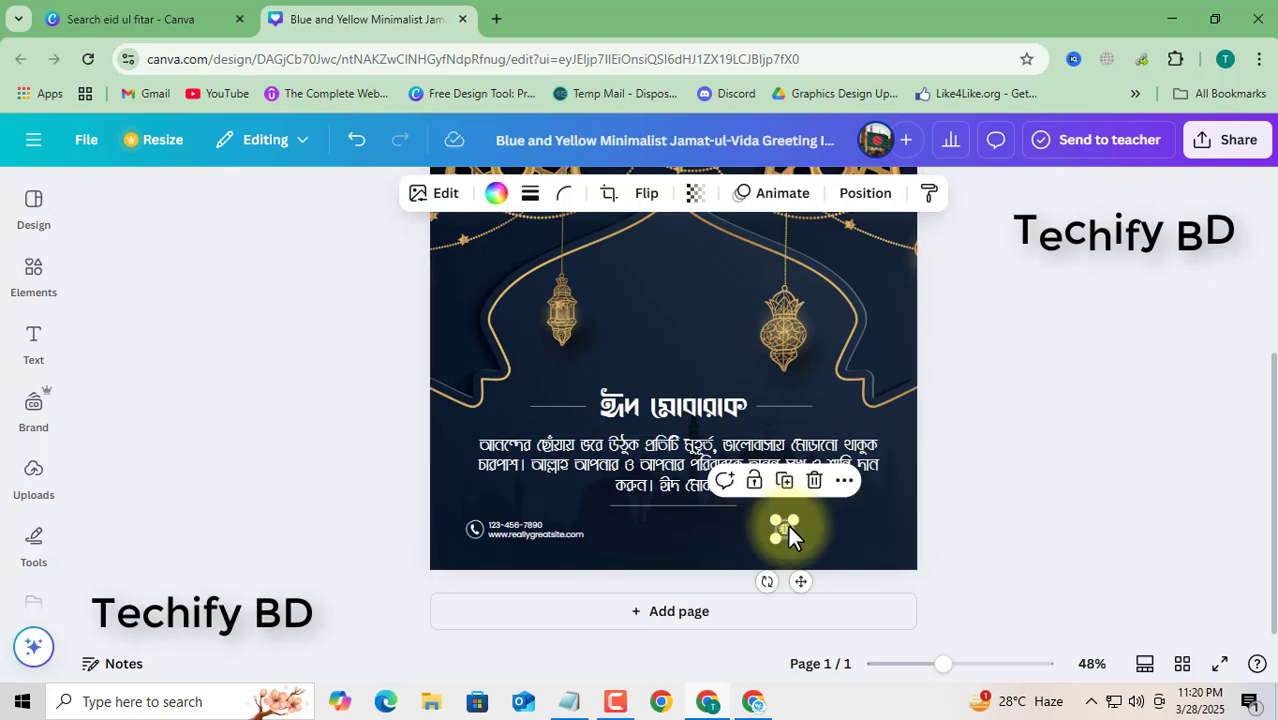
pyautogui.click(817, 484)
pyautogui.click(530, 536)
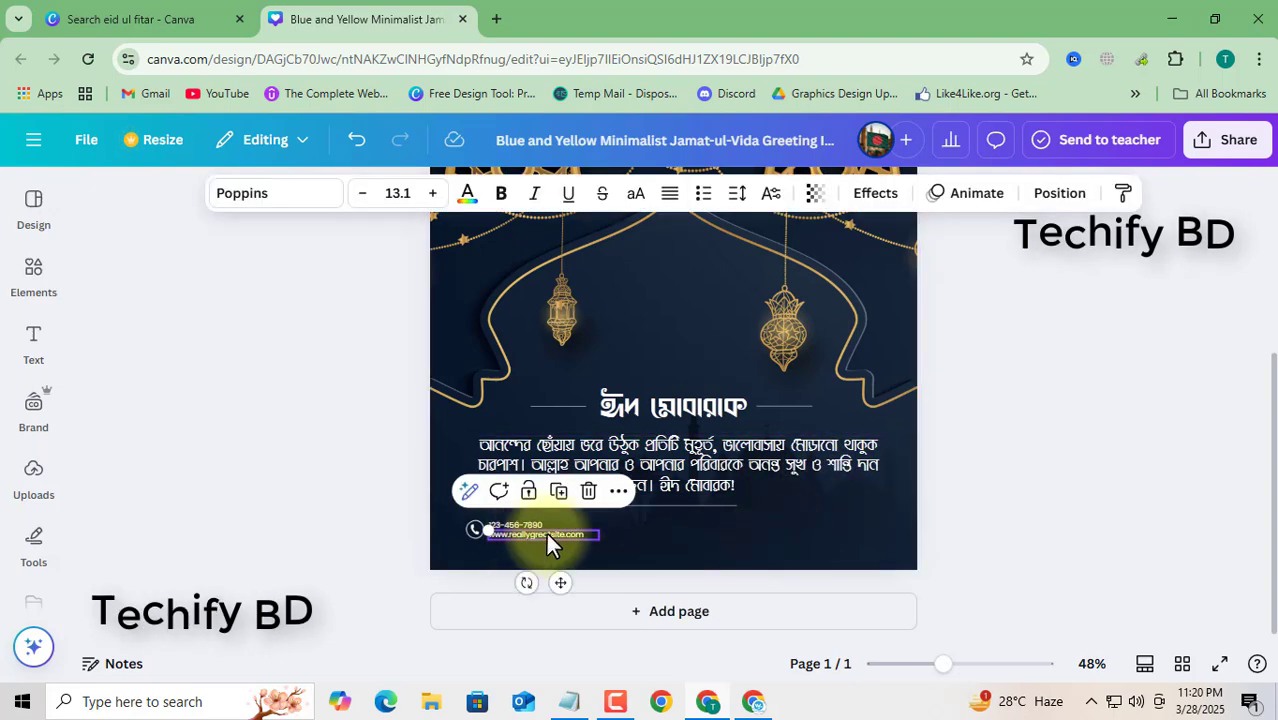
pyautogui.click(588, 491)
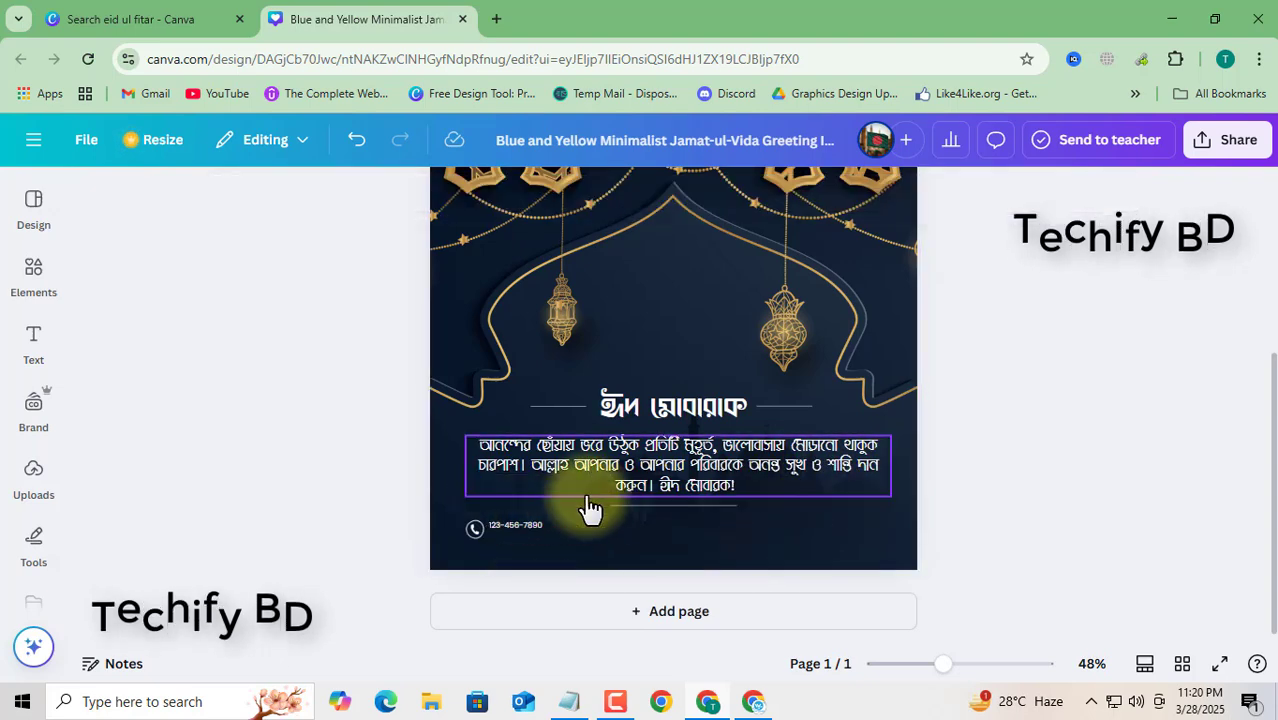
# Delete the placeholder phone number and its phone icon from the footer of the design.
pyautogui.click(521, 526)
pyautogui.click(550, 480)
pyautogui.click(476, 529)
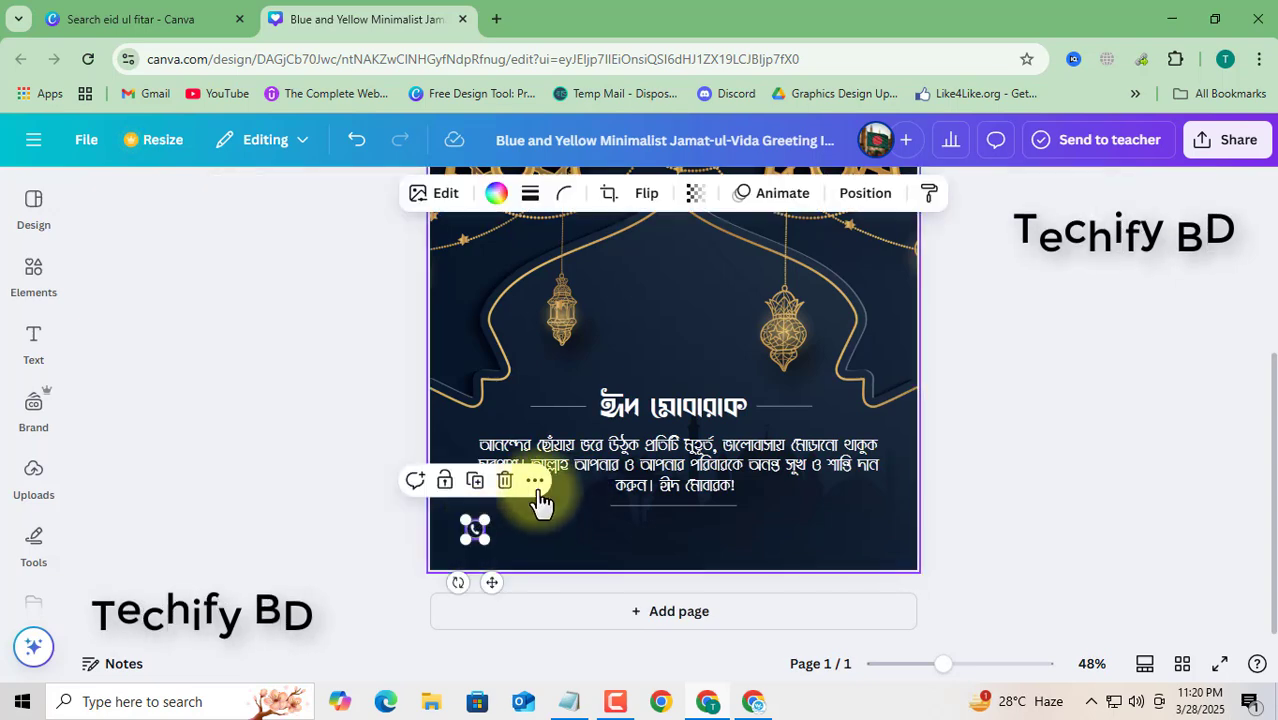
pyautogui.click(505, 481)
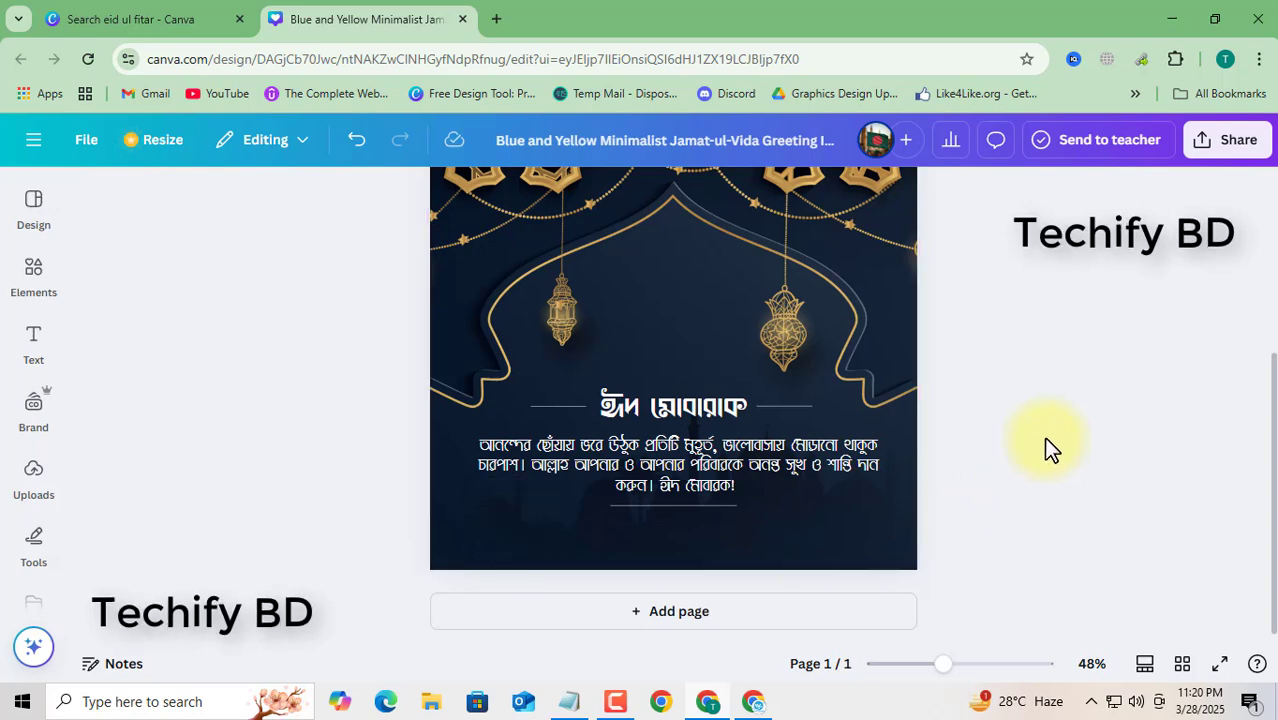
# Move the Bangla heading up slightly and realign the short decorative lines on both sides level with it.
pyautogui.scroll(3, 820, 436)
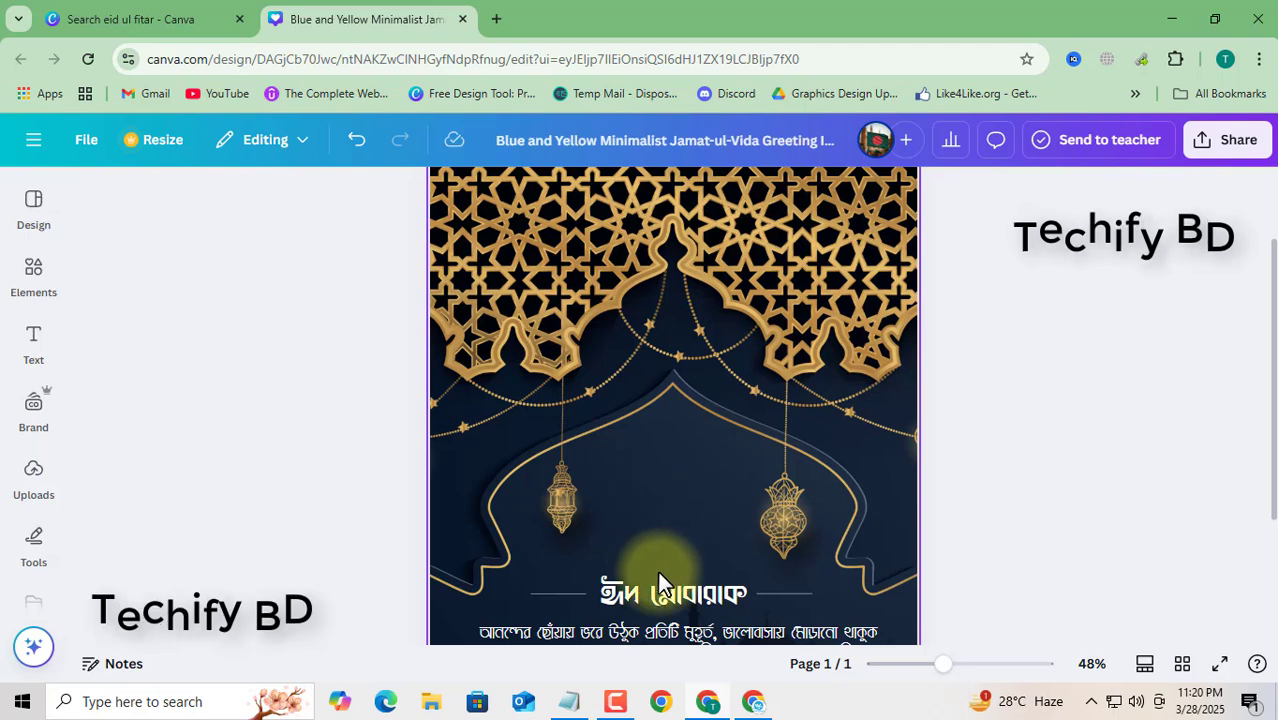
pyautogui.moveTo(657, 580)
pyautogui.mouseDown()
pyautogui.moveTo(655, 515)
pyautogui.moveTo(659, 556)
pyautogui.mouseUp()
pyautogui.click(772, 590)
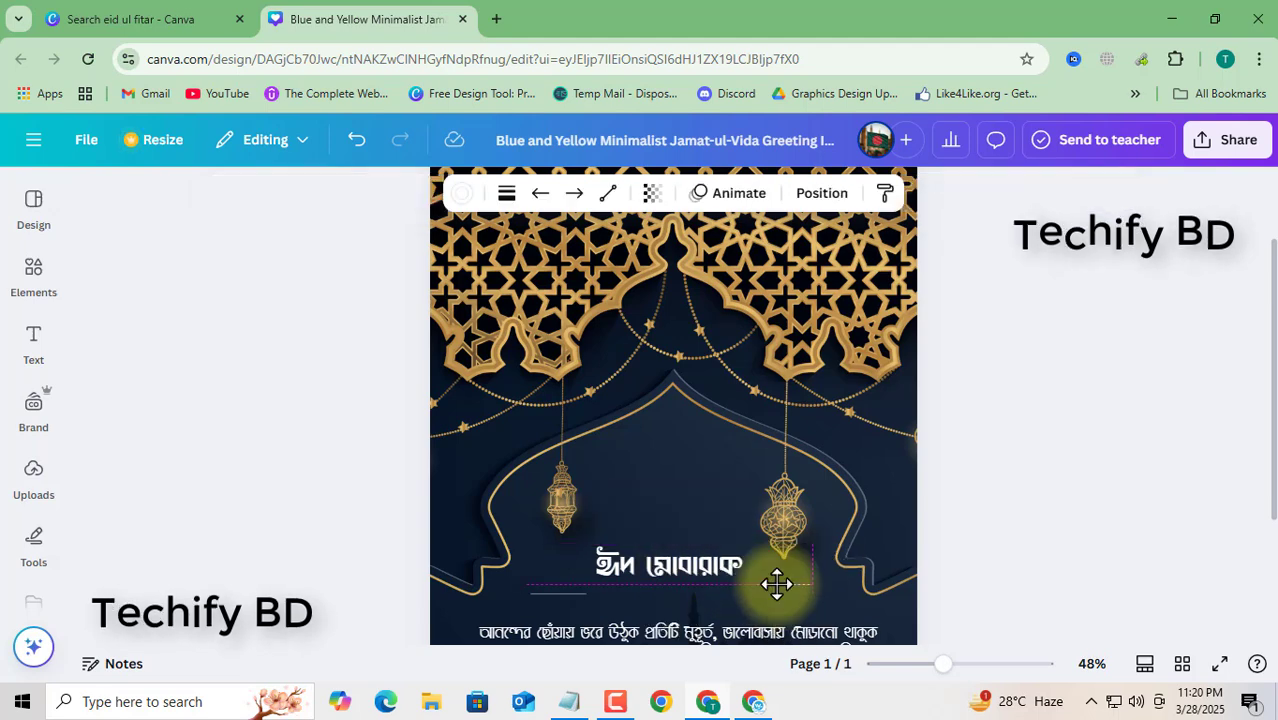
pyautogui.moveTo(777, 578); pyautogui.dragTo(776, 571)
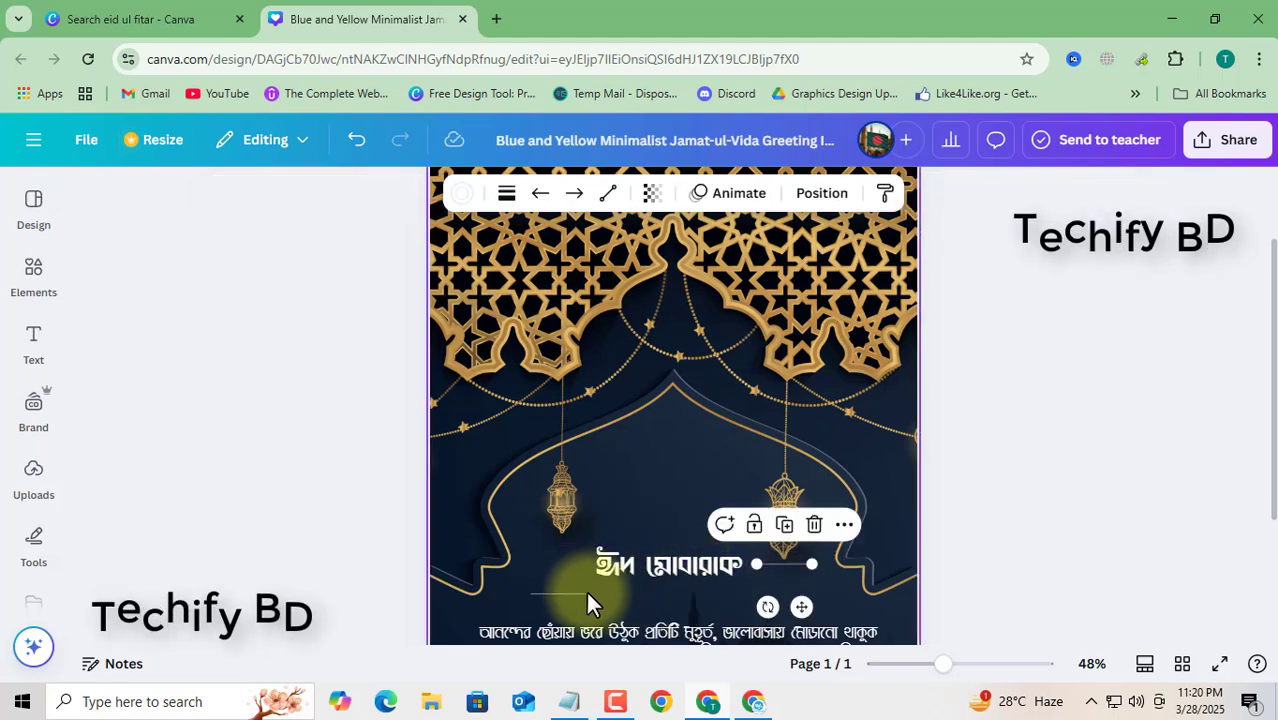
pyautogui.moveTo(582, 592); pyautogui.dragTo(559, 568)
pyautogui.moveTo(789, 562); pyautogui.dragTo(792, 561)
# Increase the font size of the Bangla heading to 70.
pyautogui.click(671, 558)
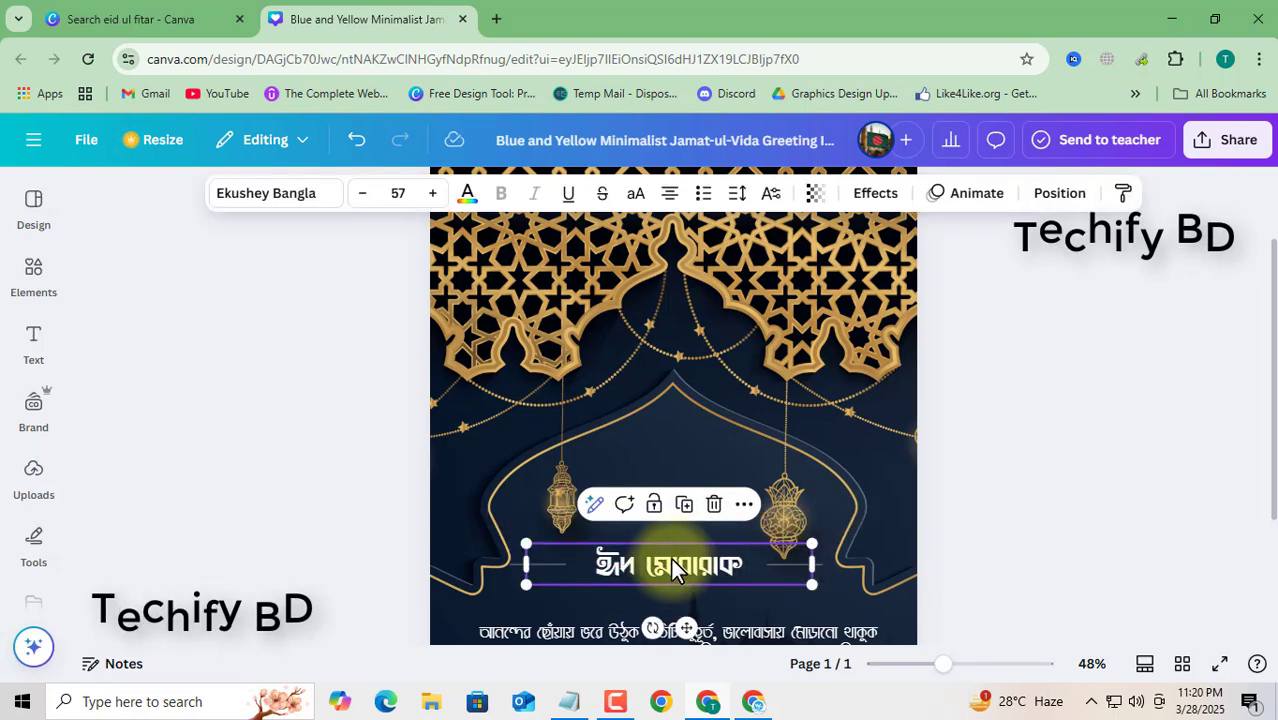
pyautogui.click(431, 193)
pyautogui.click(431, 193)
pyautogui.click(431, 193)
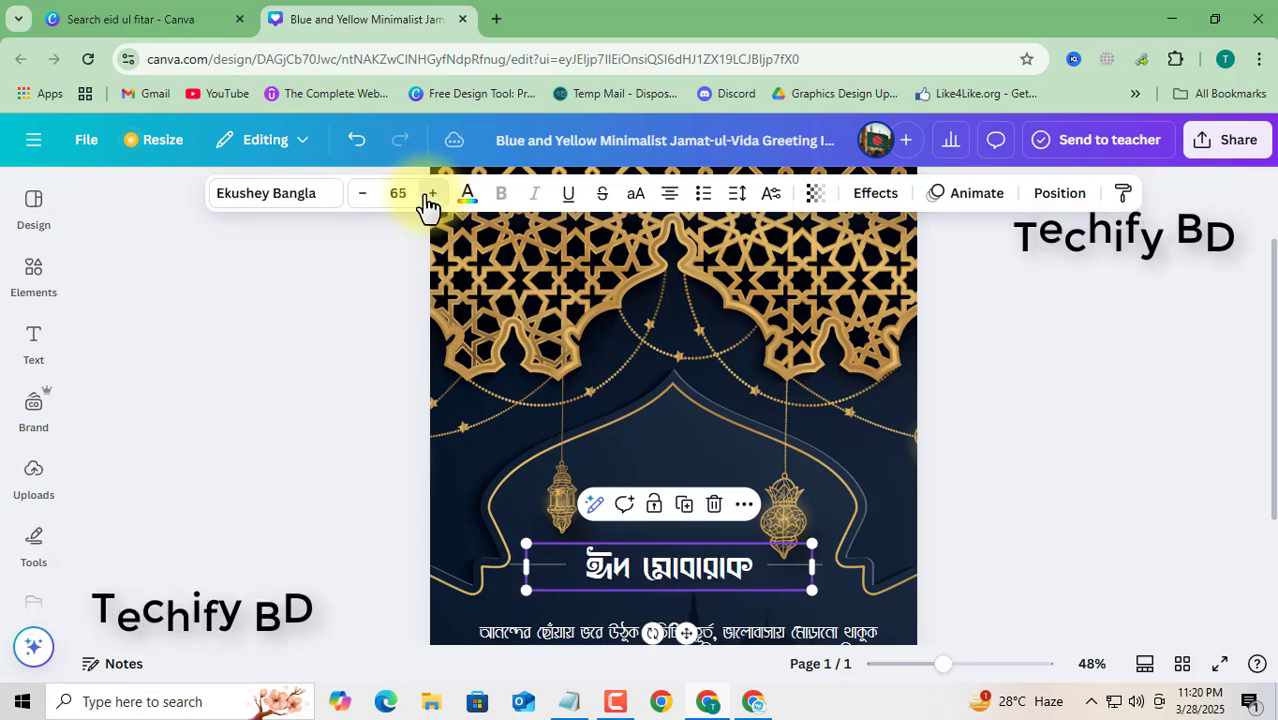
pyautogui.click(431, 193)
pyautogui.click(431, 193)
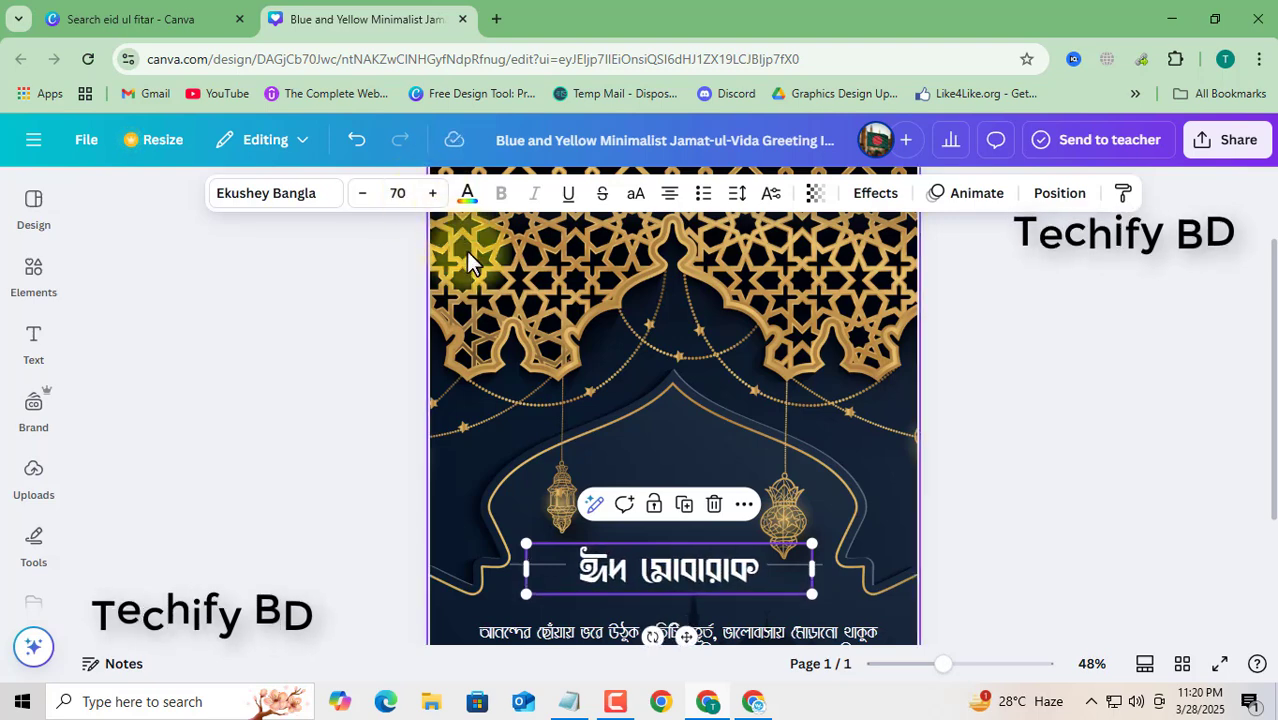
# Move the Bangla message up closer to the heading and increase its font size to 37.2.
pyautogui.scroll(-2, 563, 454)
pyautogui.click(550, 450)
pyautogui.moveTo(550, 450); pyautogui.dragTo(550, 426)
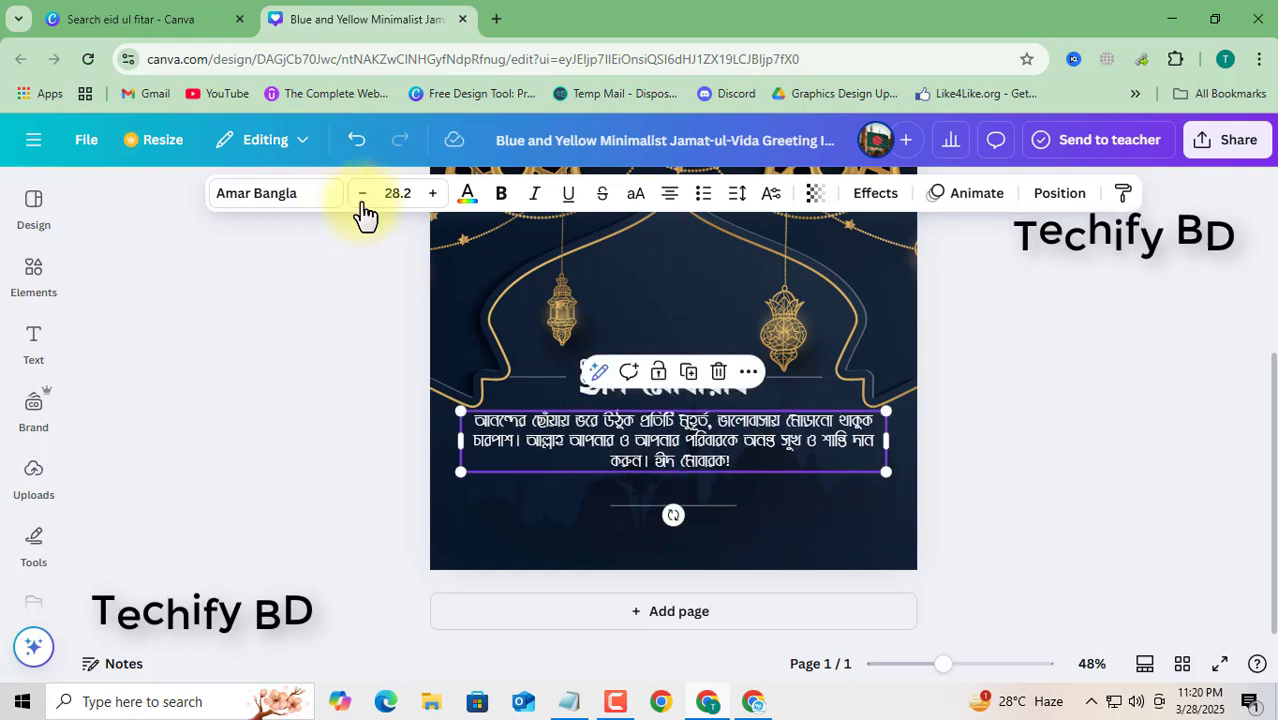
pyautogui.click(429, 195)
pyautogui.click(429, 195)
pyautogui.click(429, 195)
pyautogui.click(429, 195)
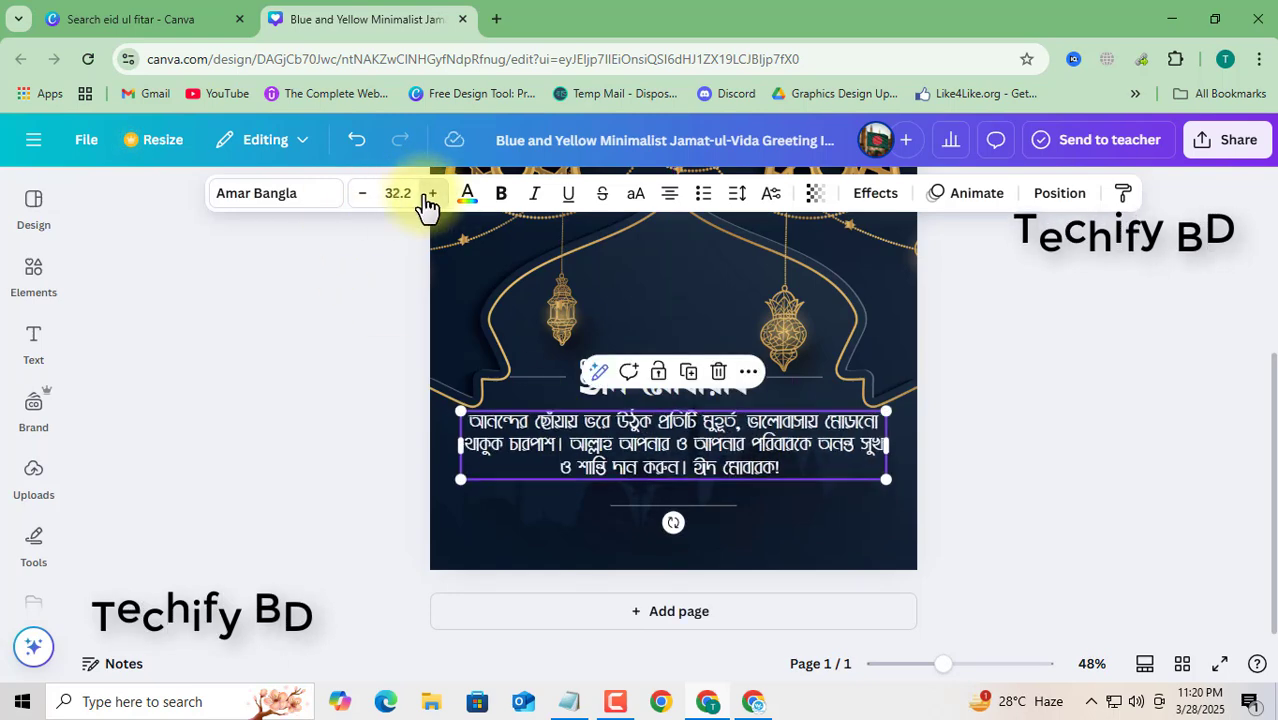
pyautogui.click(429, 195)
pyautogui.click(429, 195)
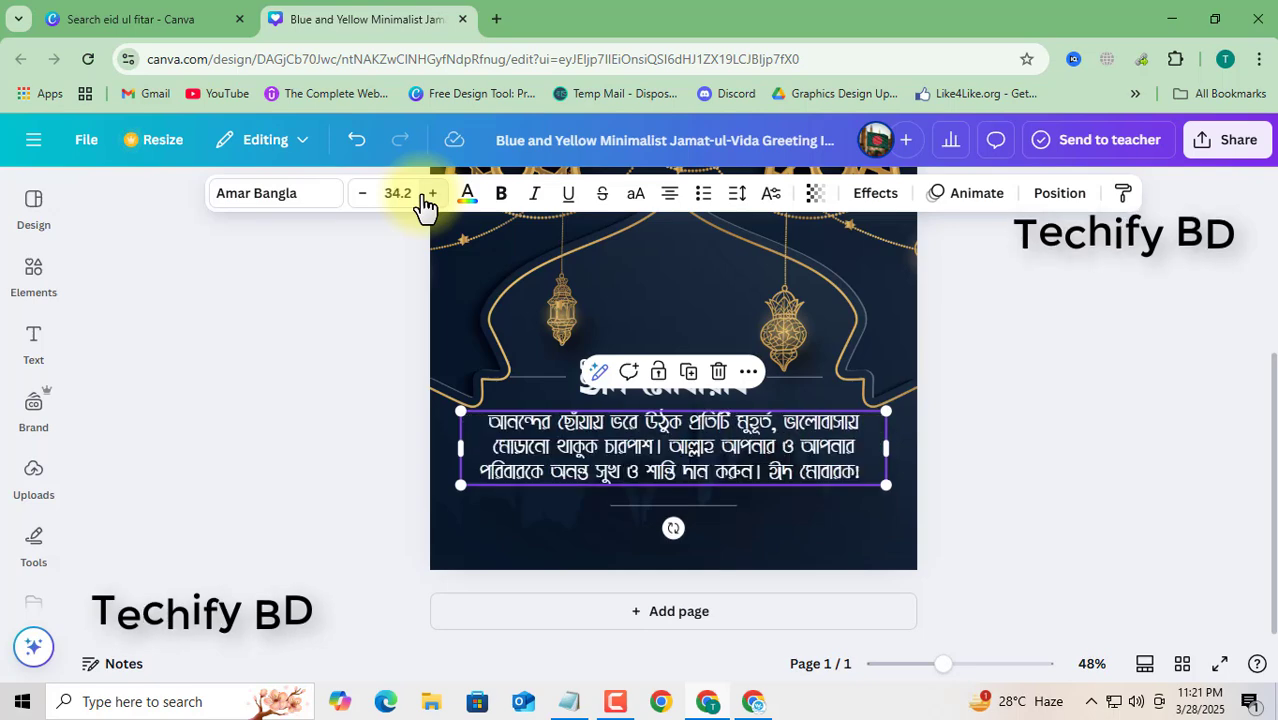
pyautogui.click(429, 195)
pyautogui.click(429, 195)
pyautogui.click(429, 195)
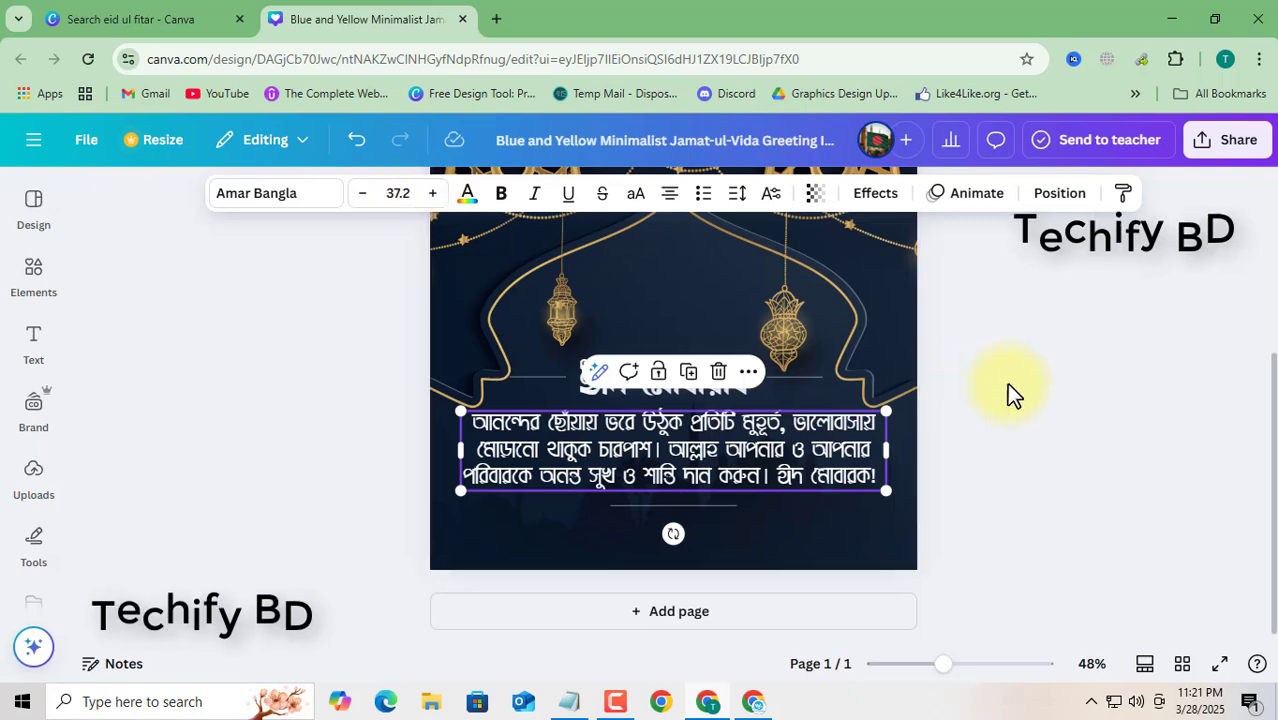
# Center the Bangla message horizontally and space it evenly between the heading and the divider line.
pyautogui.click(1108, 421)
pyautogui.click(808, 452)
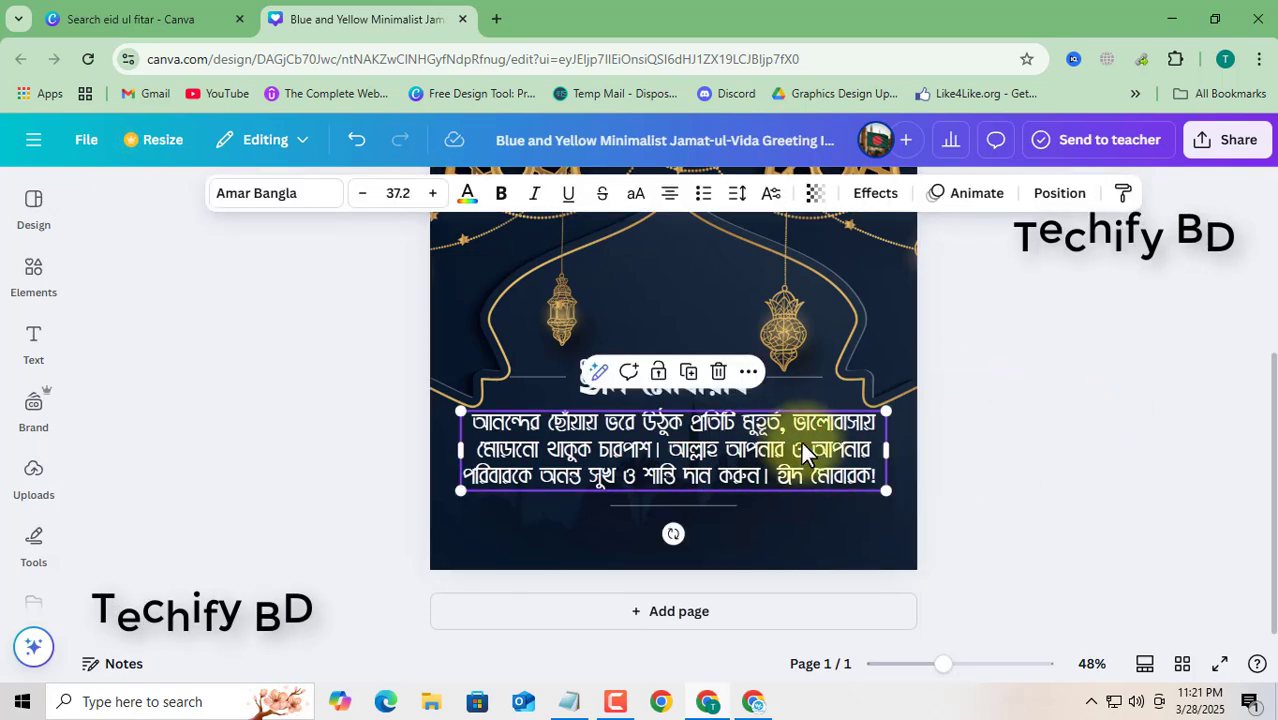
pyautogui.moveTo(783, 445); pyautogui.dragTo(783, 453)
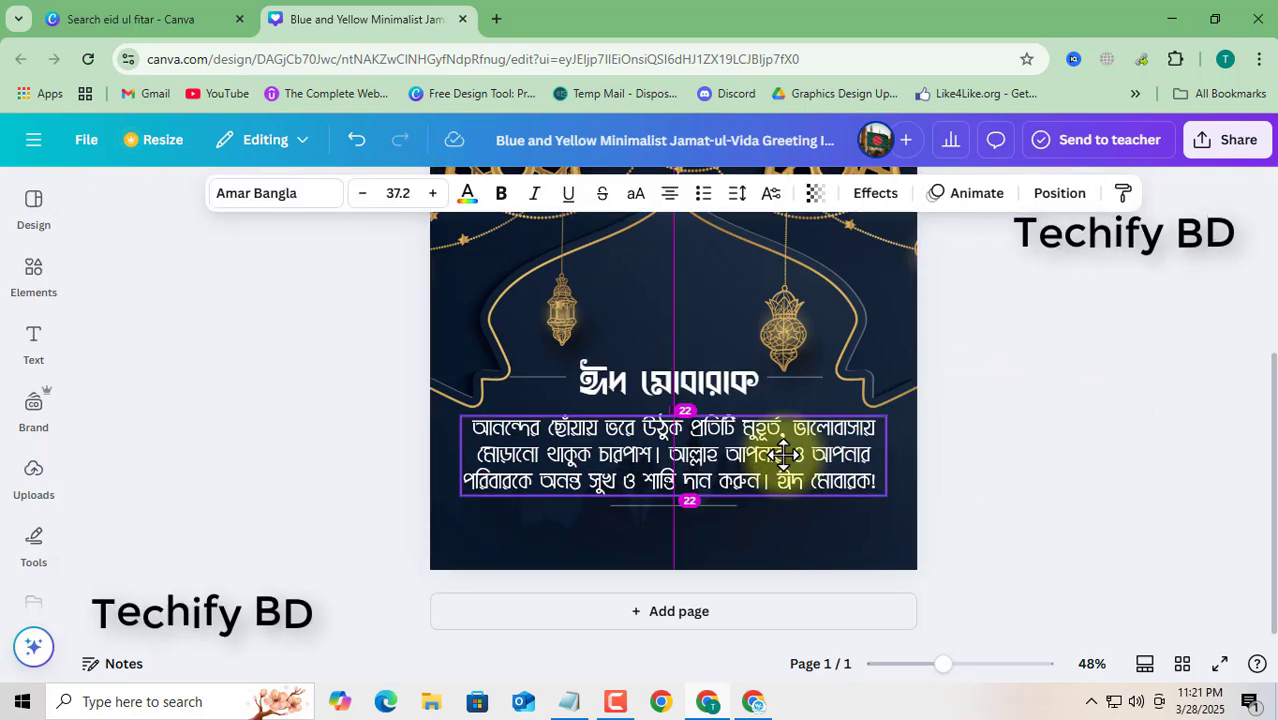
pyautogui.click(1053, 458)
# Download the finished design as a JPG at quality 100.
pyautogui.scroll(2, 1044, 448)
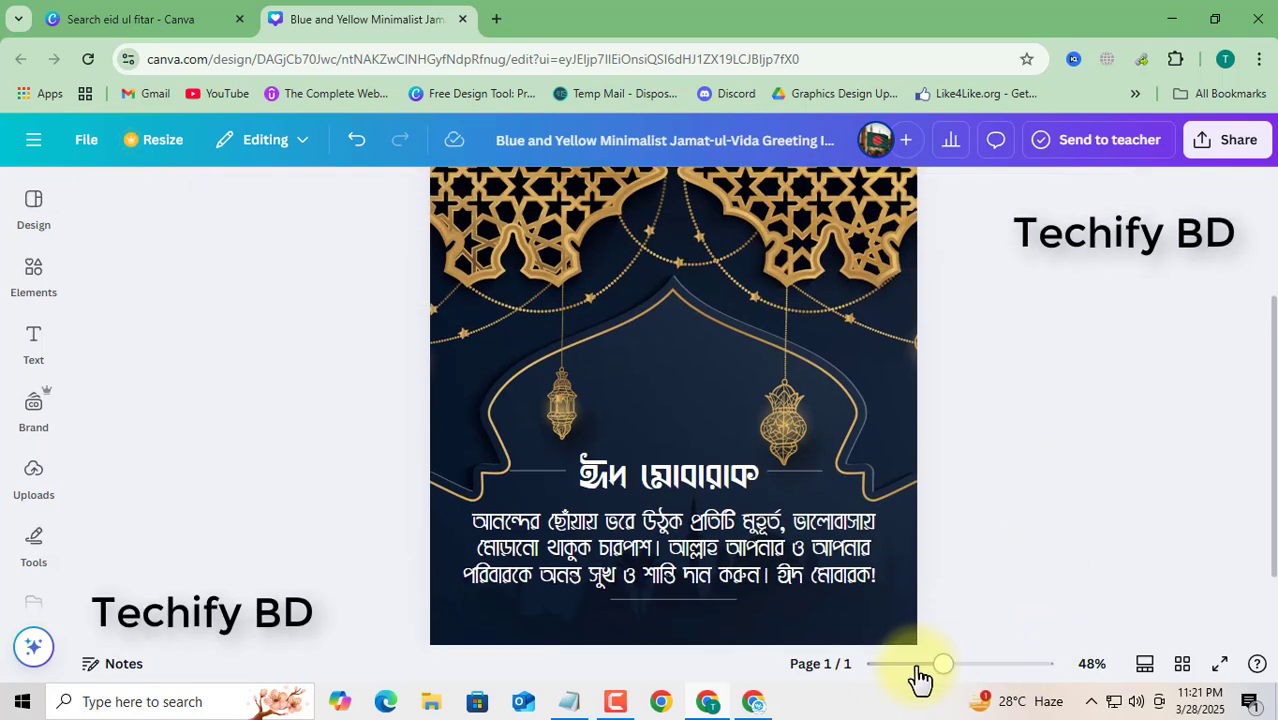
pyautogui.click(917, 665)
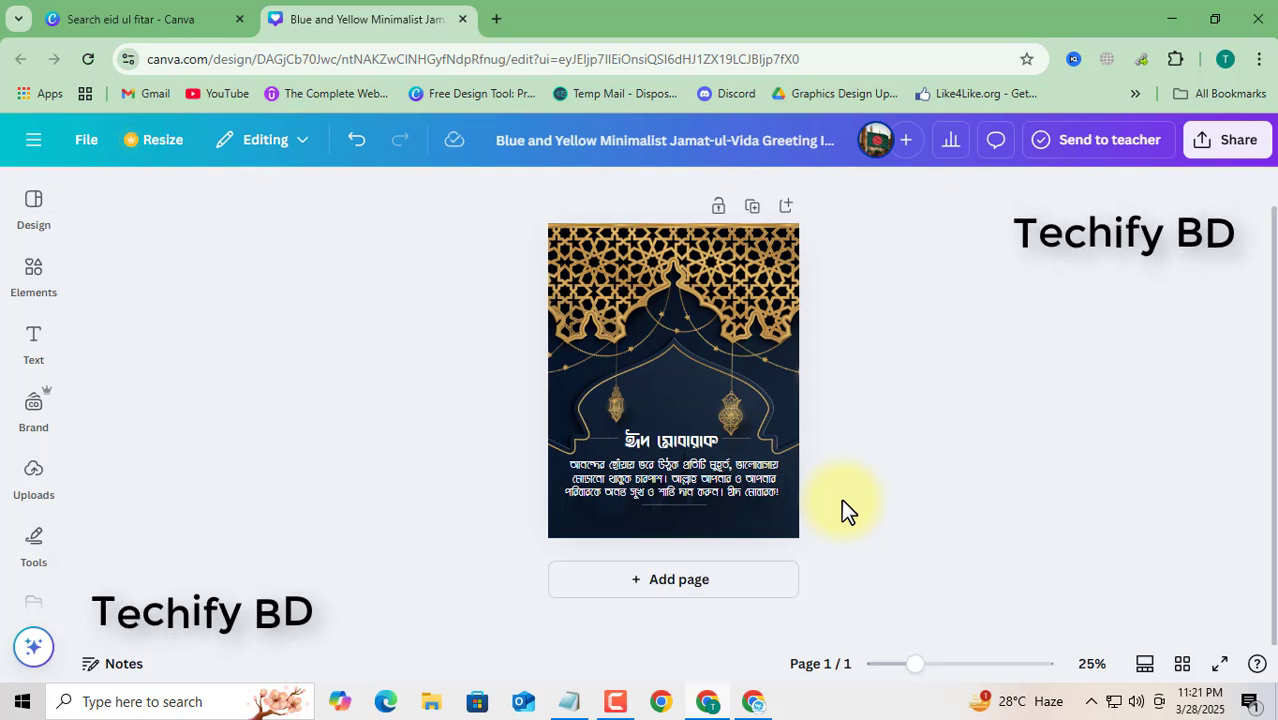
pyautogui.click(1238, 150)
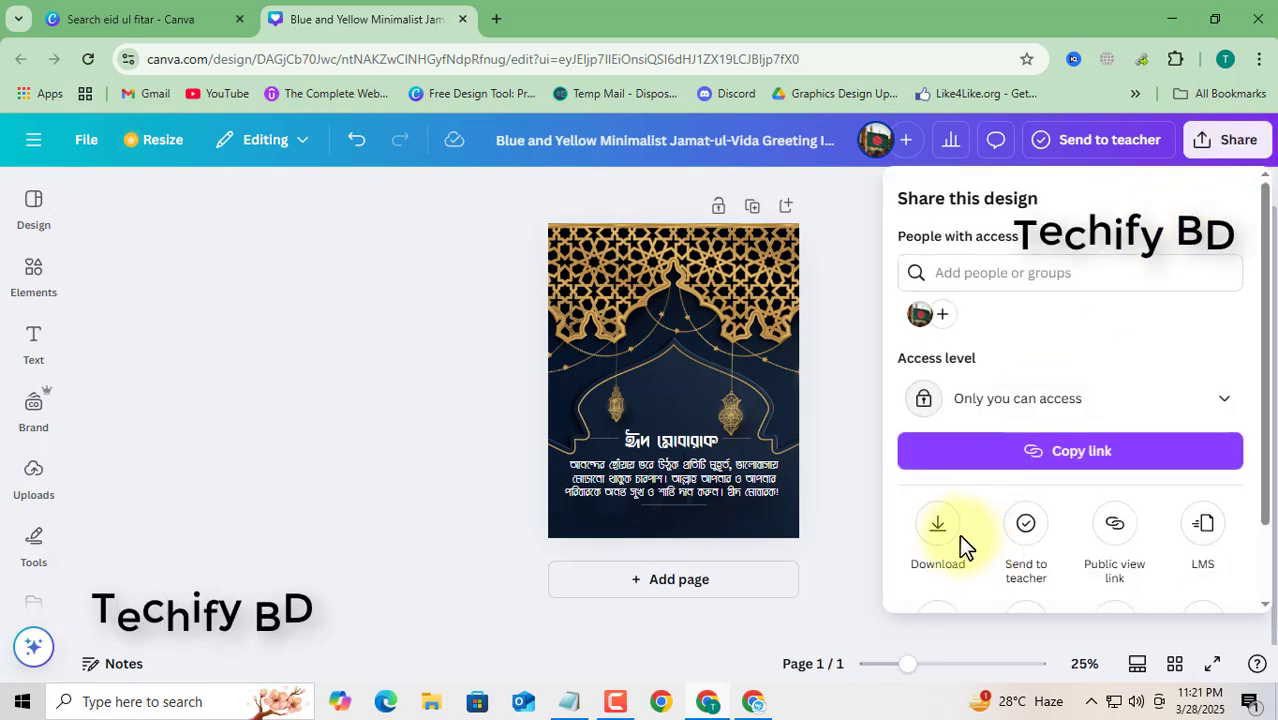
pyautogui.click(940, 532)
pyautogui.click(958, 285)
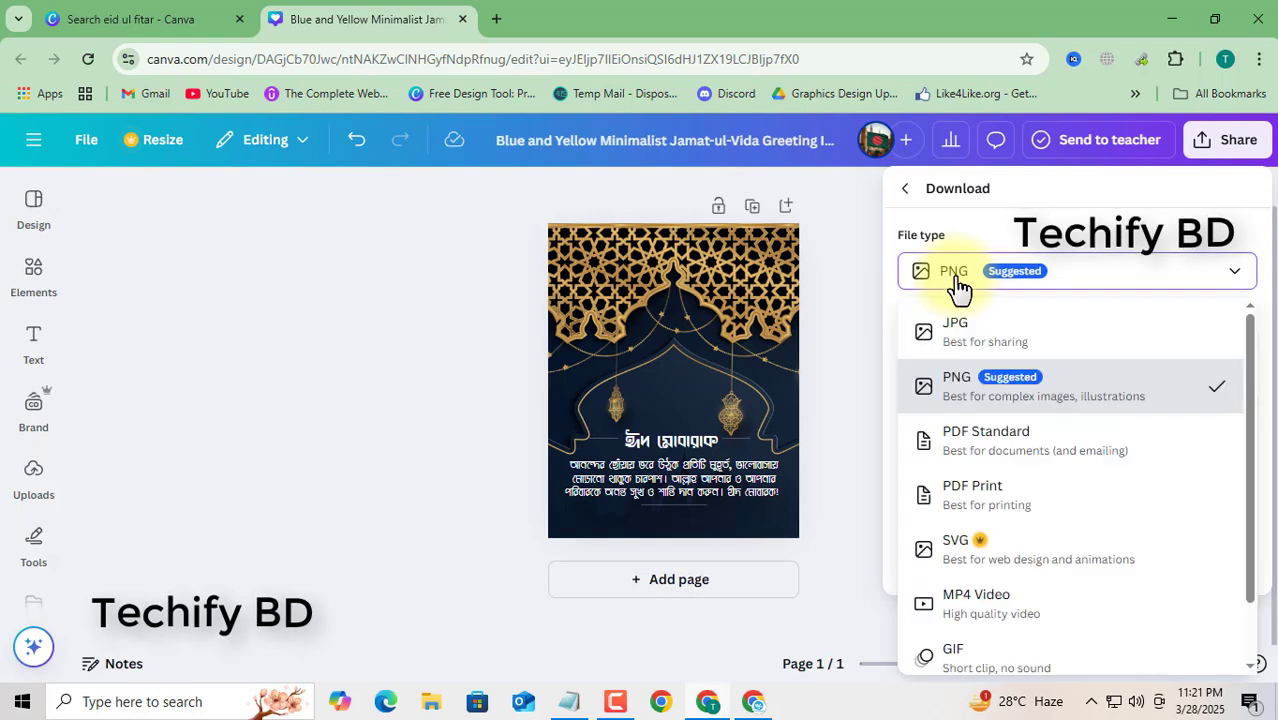
pyautogui.click(964, 354)
pyautogui.moveTo(1096, 433); pyautogui.dragTo(1172, 448)
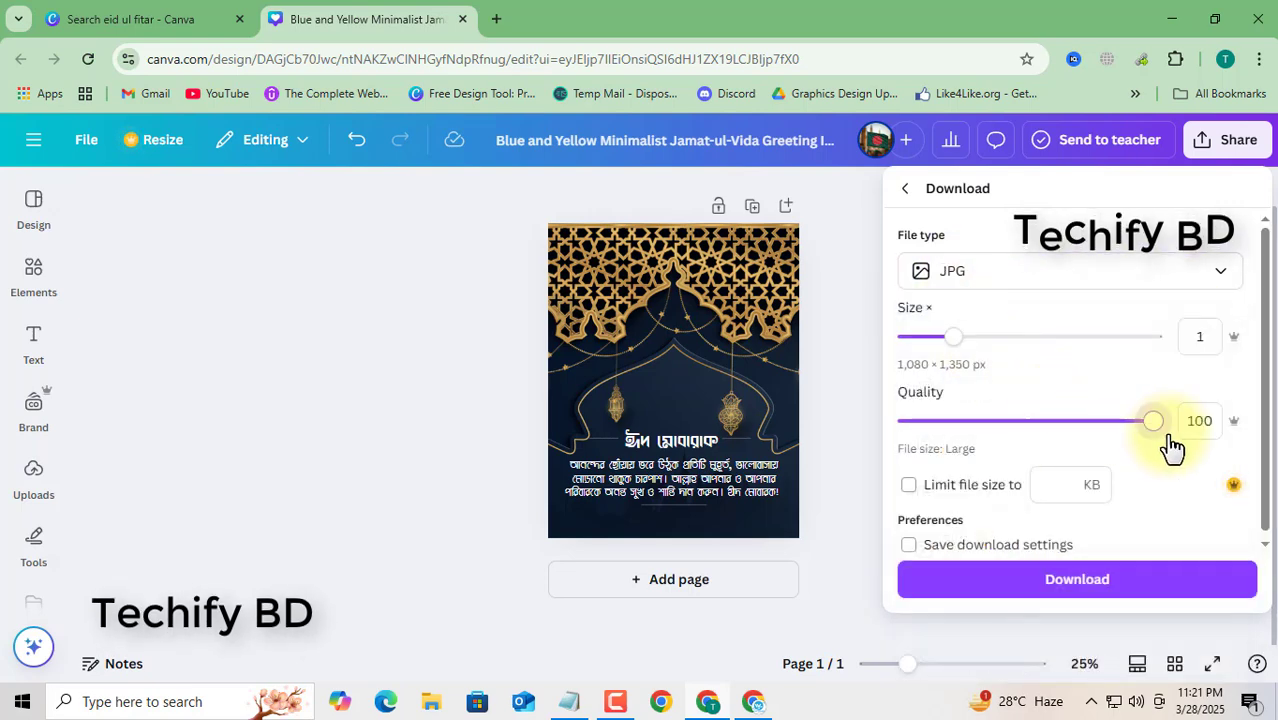
pyautogui.click(1064, 592)
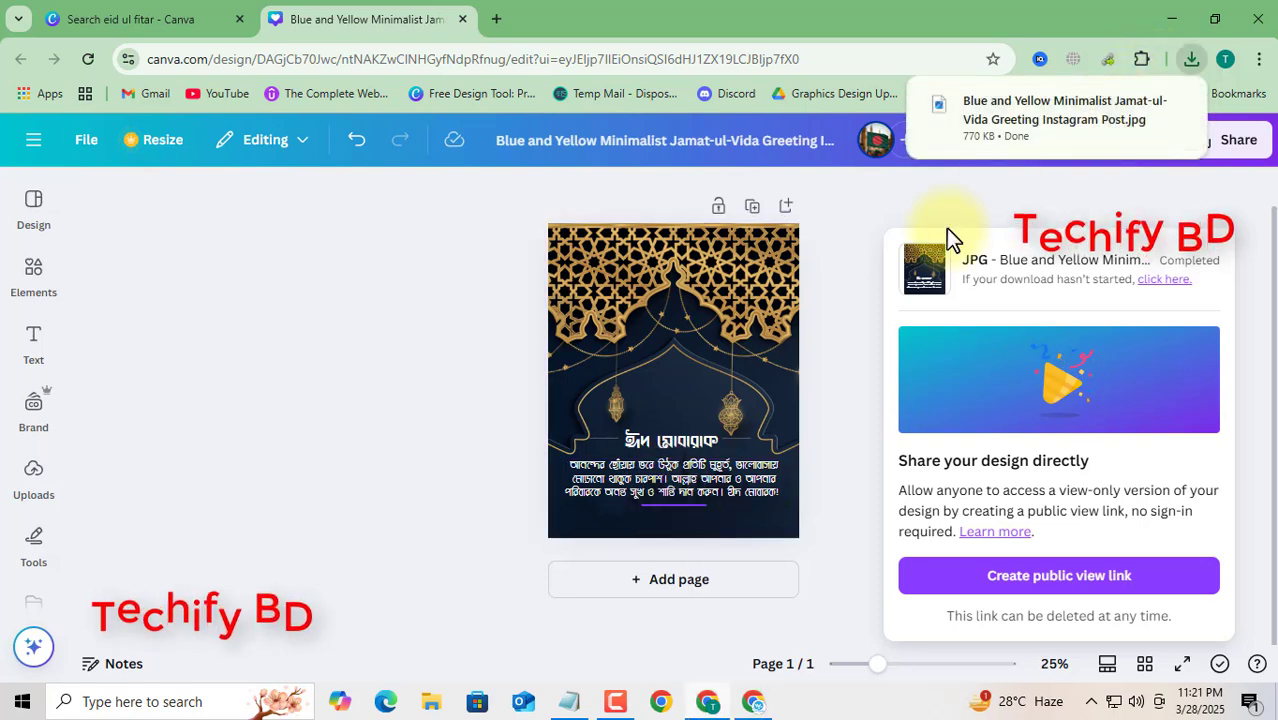
# Open the downloaded JPG, examine the heading and message up close, and close the image viewer.
pyautogui.click(1040, 110)
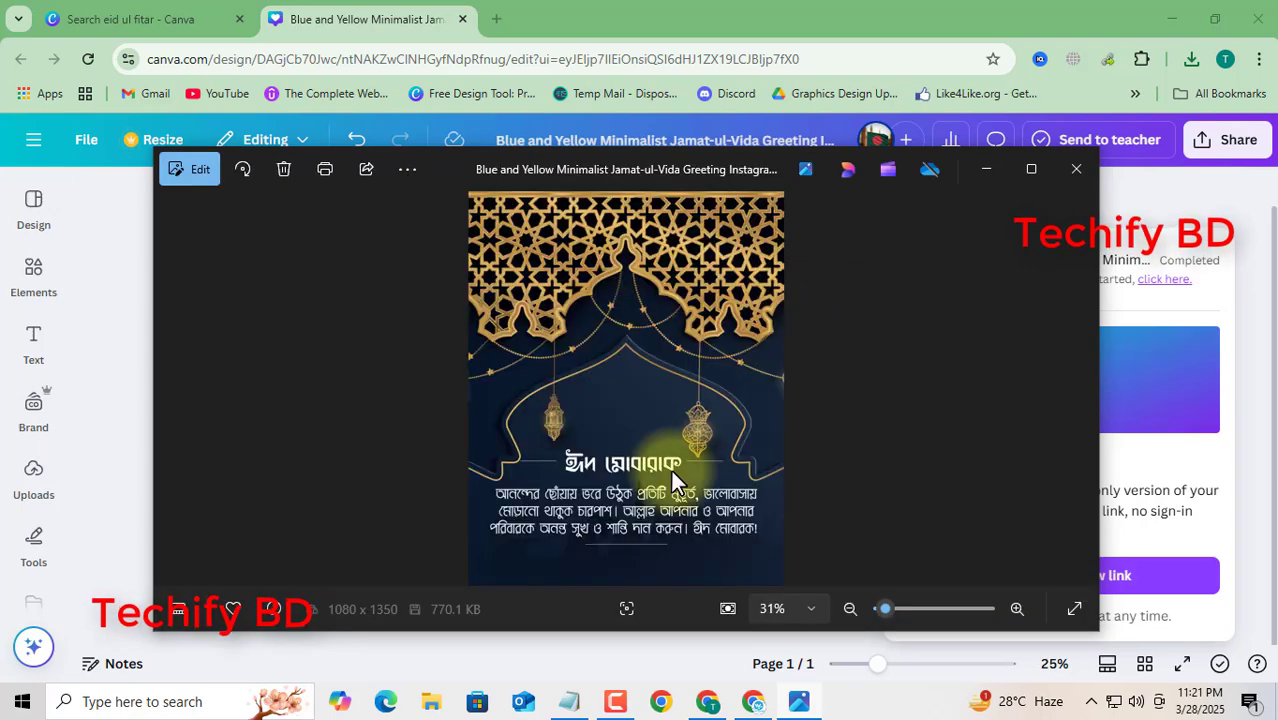
pyautogui.scroll(2, 597, 543)
pyautogui.scroll(1, 595, 535)
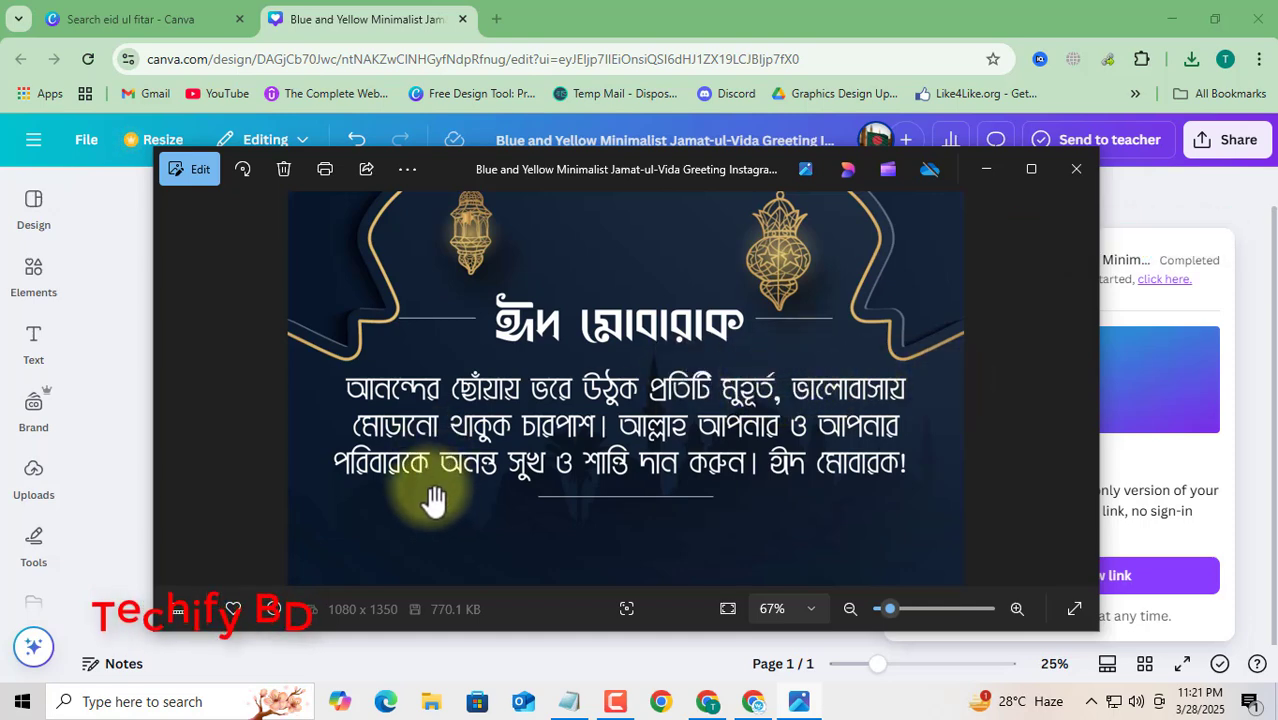
pyautogui.scroll(-3, 645, 455)
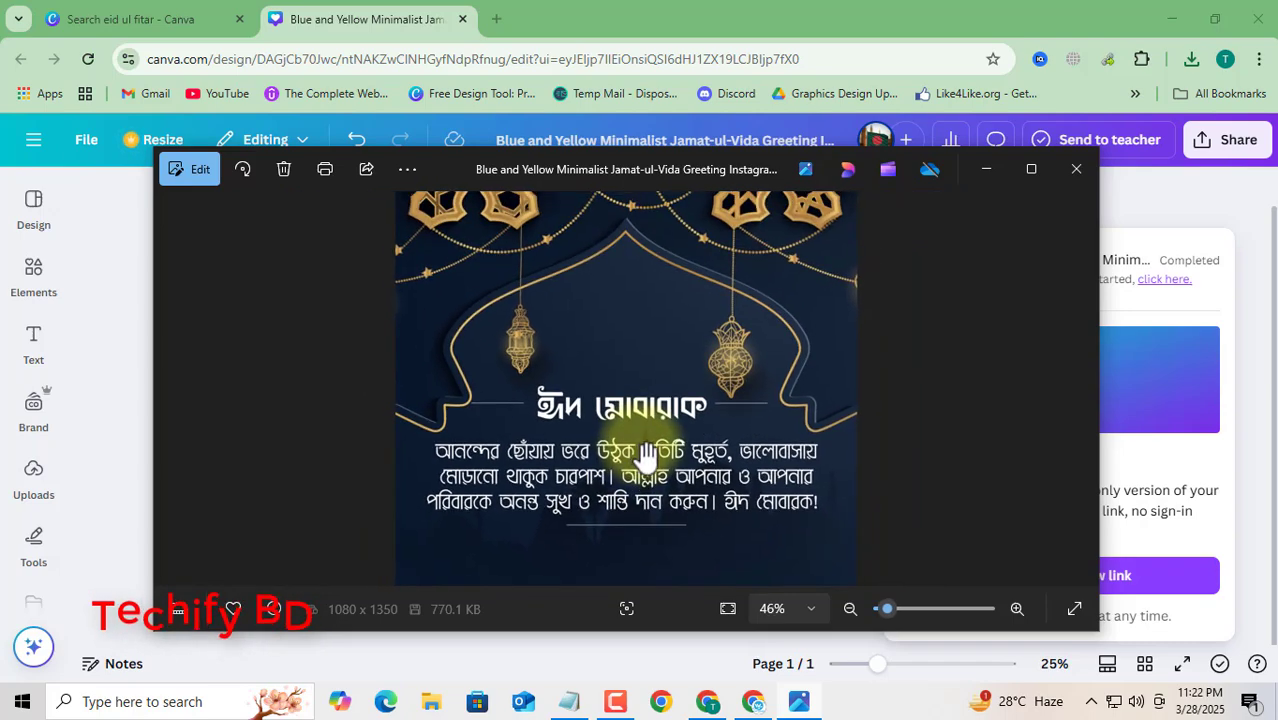
pyautogui.click(1070, 170)
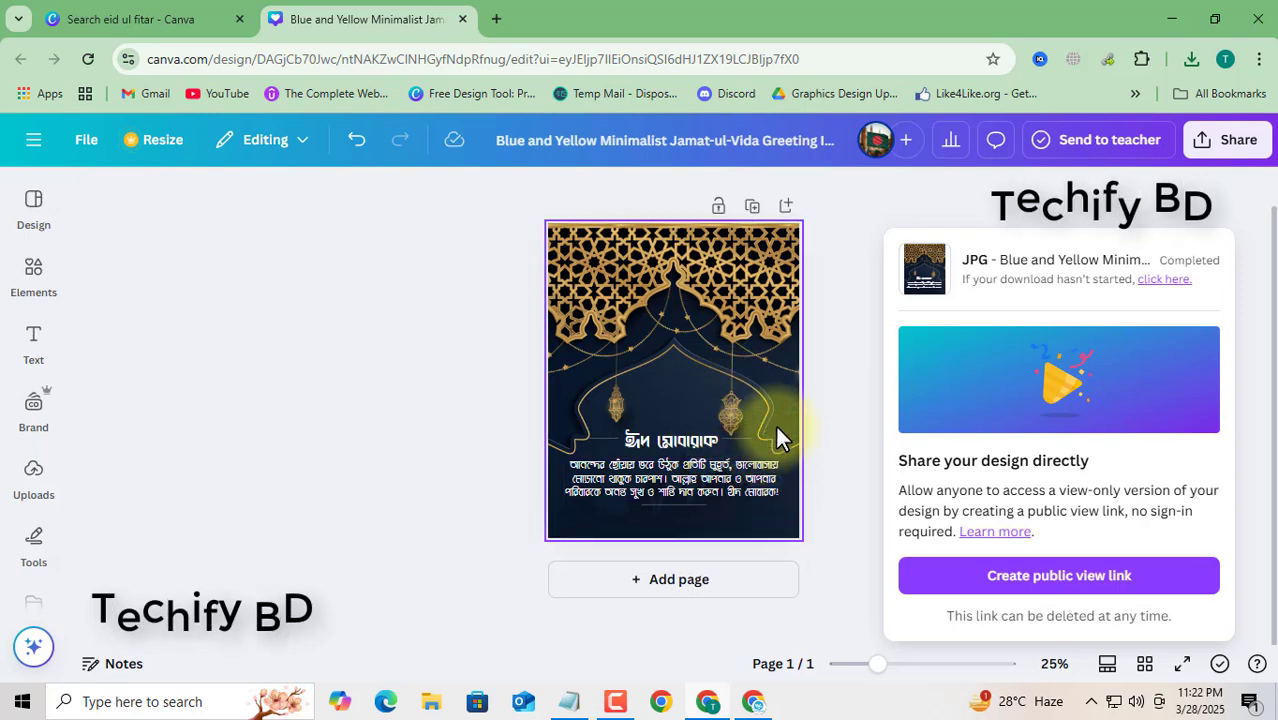
# Switch to Notepad and copy the crescent moon emoji at the end of the first greeting line.
pyautogui.click(834, 302)
pyautogui.click(720, 447)
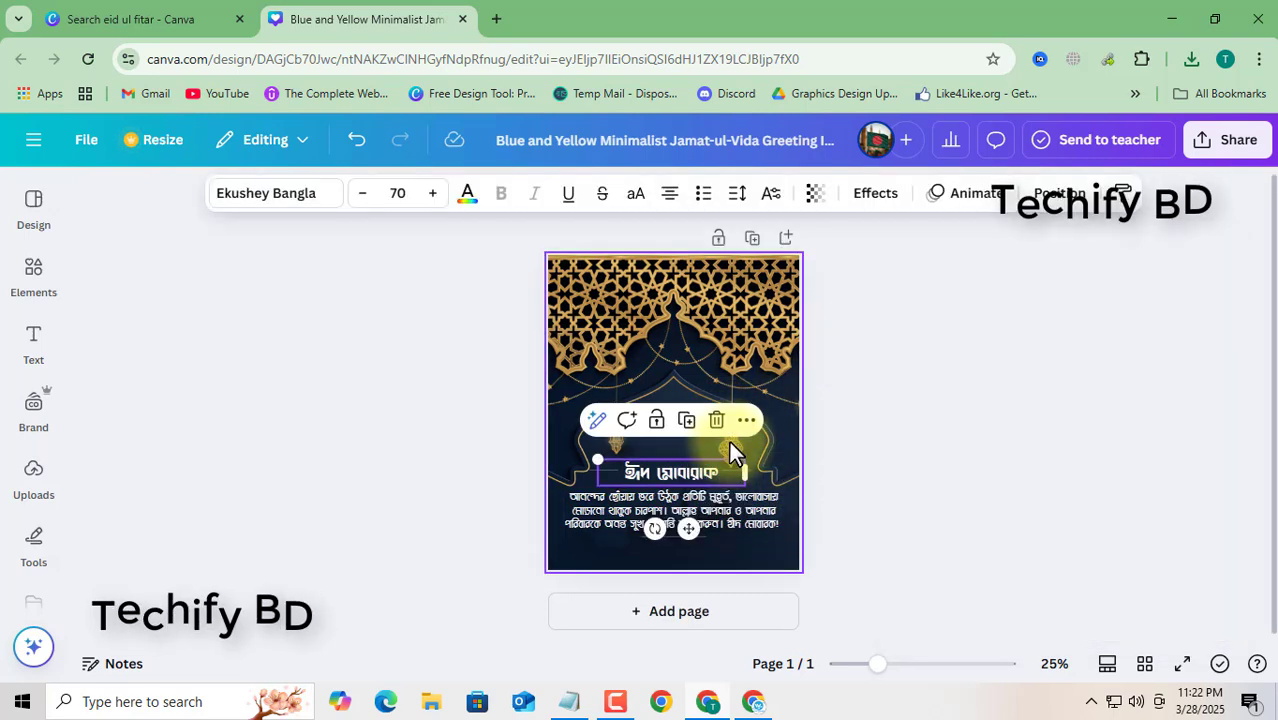
pyautogui.click(567, 701)
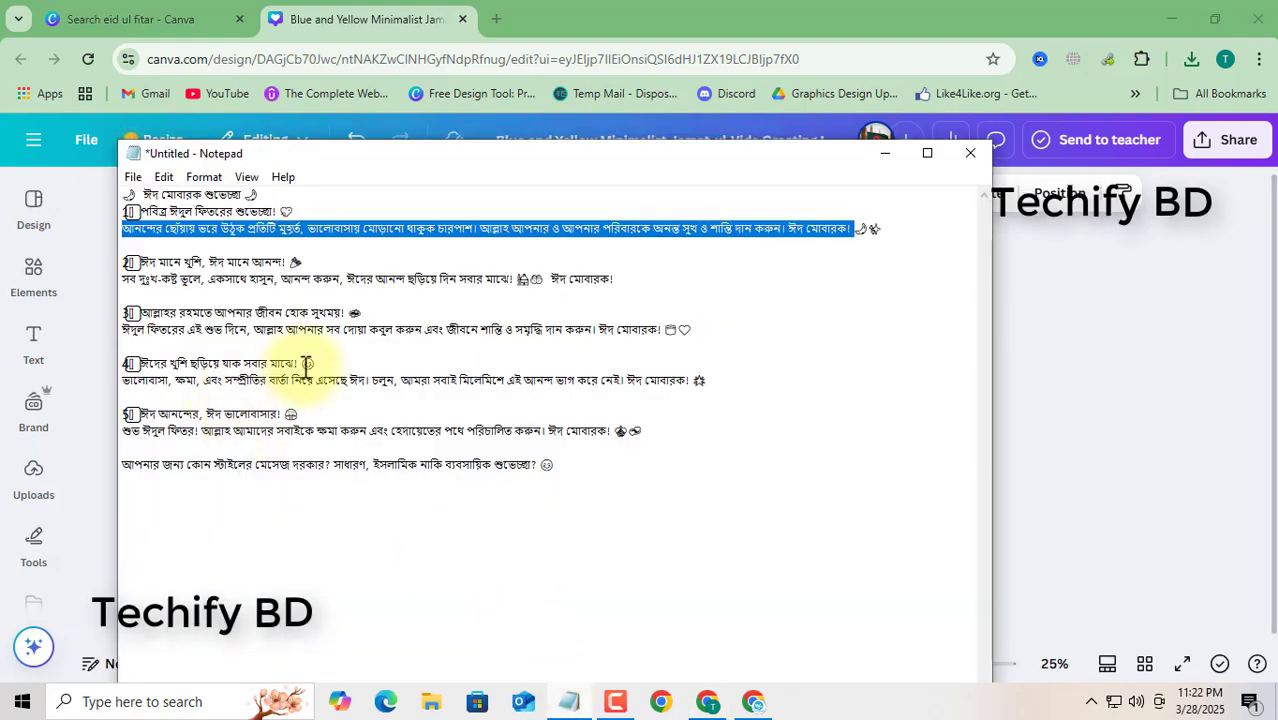
pyautogui.click(252, 199)
pyautogui.doubleClick(252, 199)
pyautogui.hotkey('ctrl', 'c')
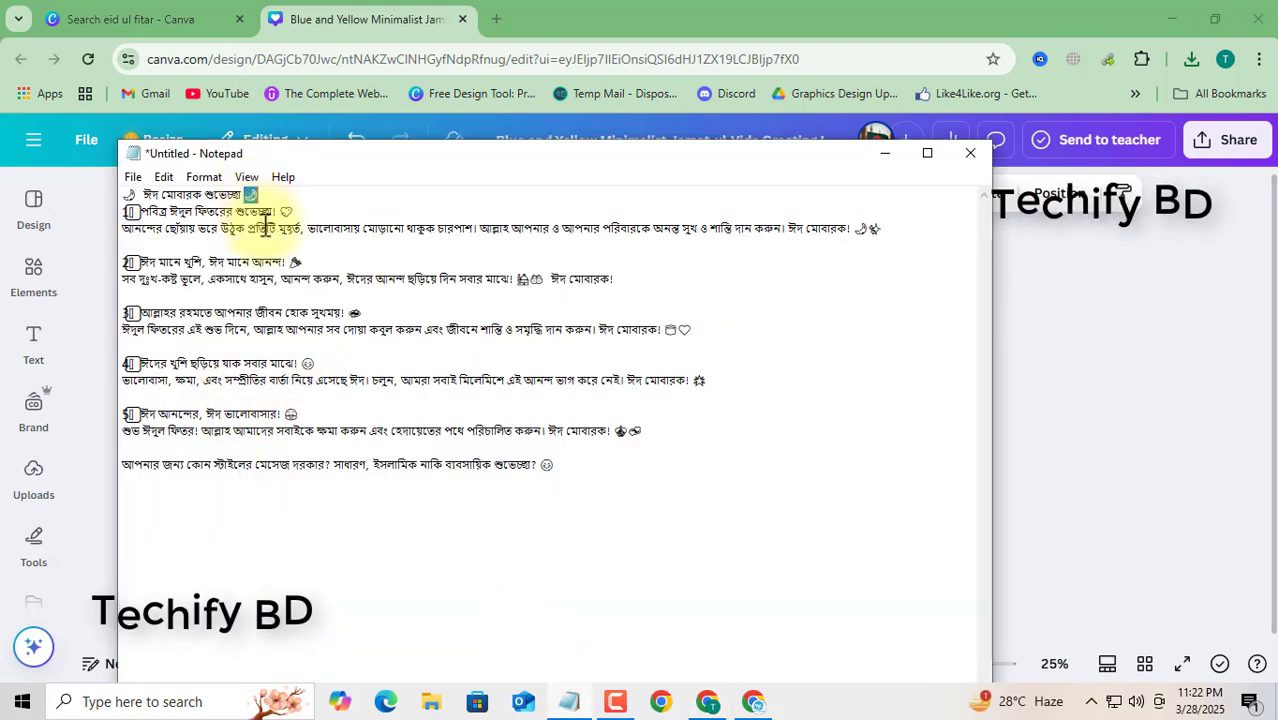
# Return to the Canva design and try adding the crescent moon emoji after and before the heading text.
pyautogui.click(1005, 320)
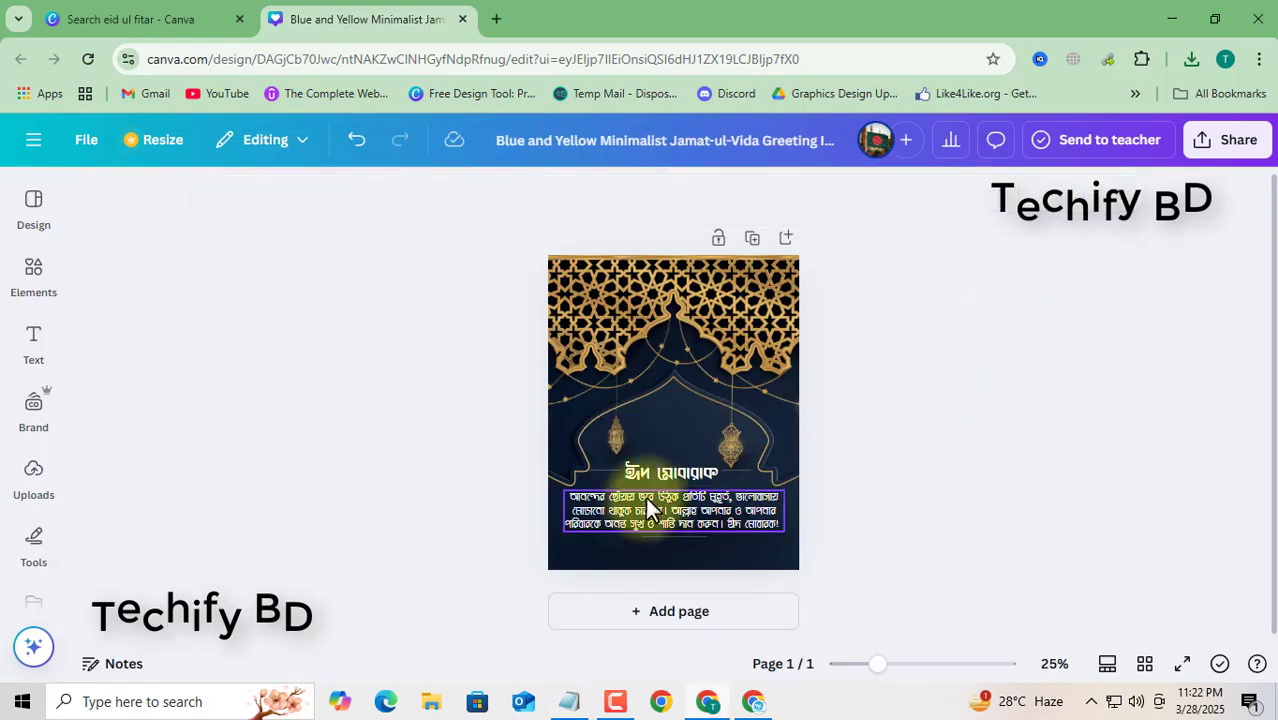
pyautogui.click(717, 471)
pyautogui.doubleClick(719, 472)
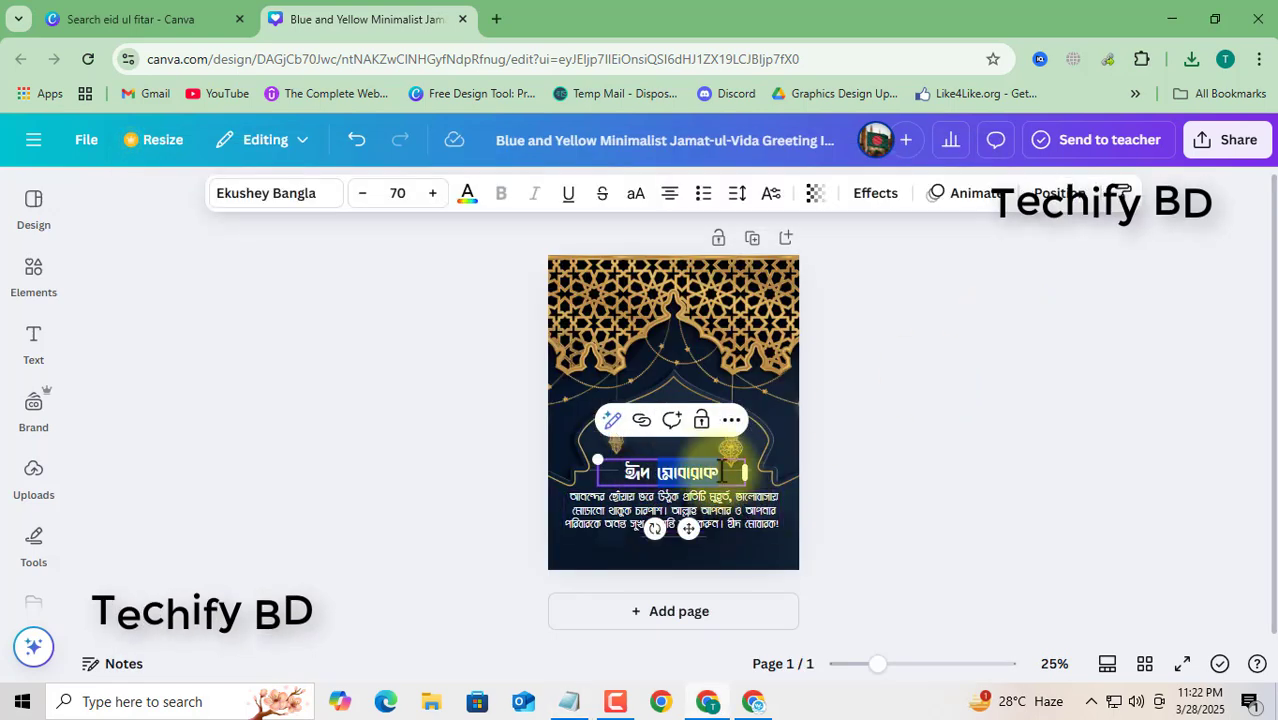
pyautogui.click(722, 473)
pyautogui.hotkey('ctrl', 'v')
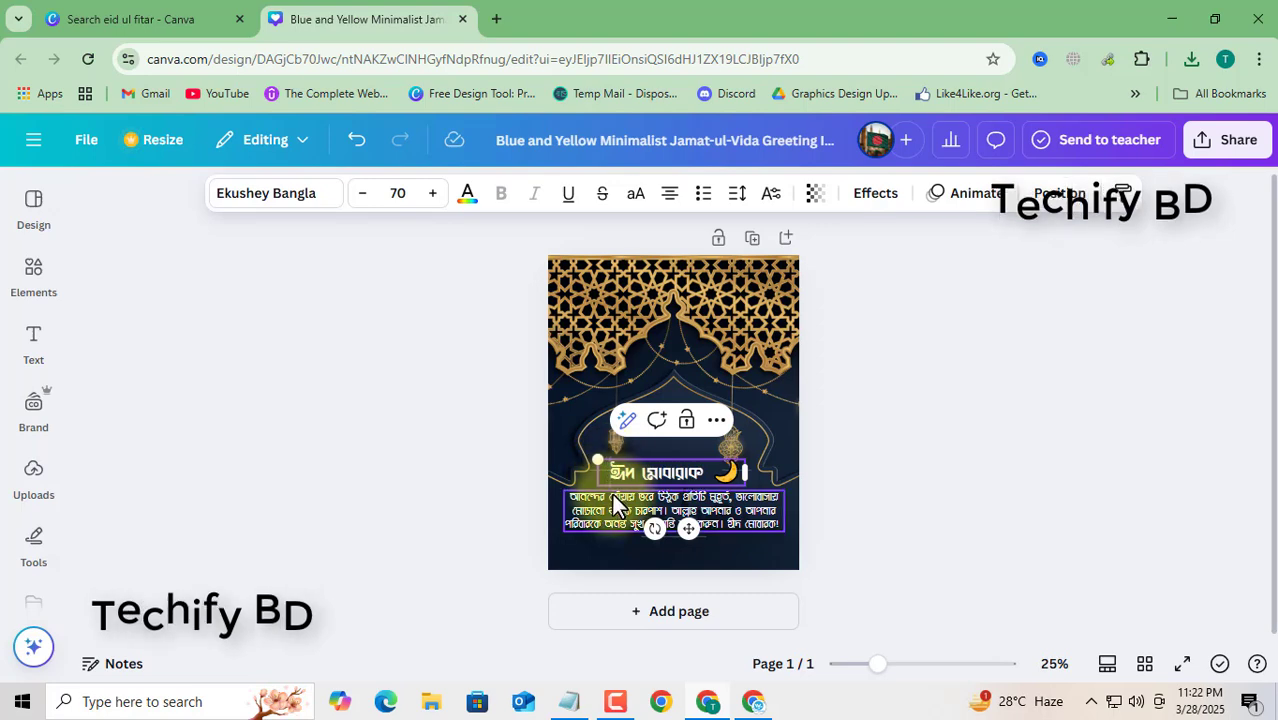
pyautogui.hotkey('ctrl', 'v')
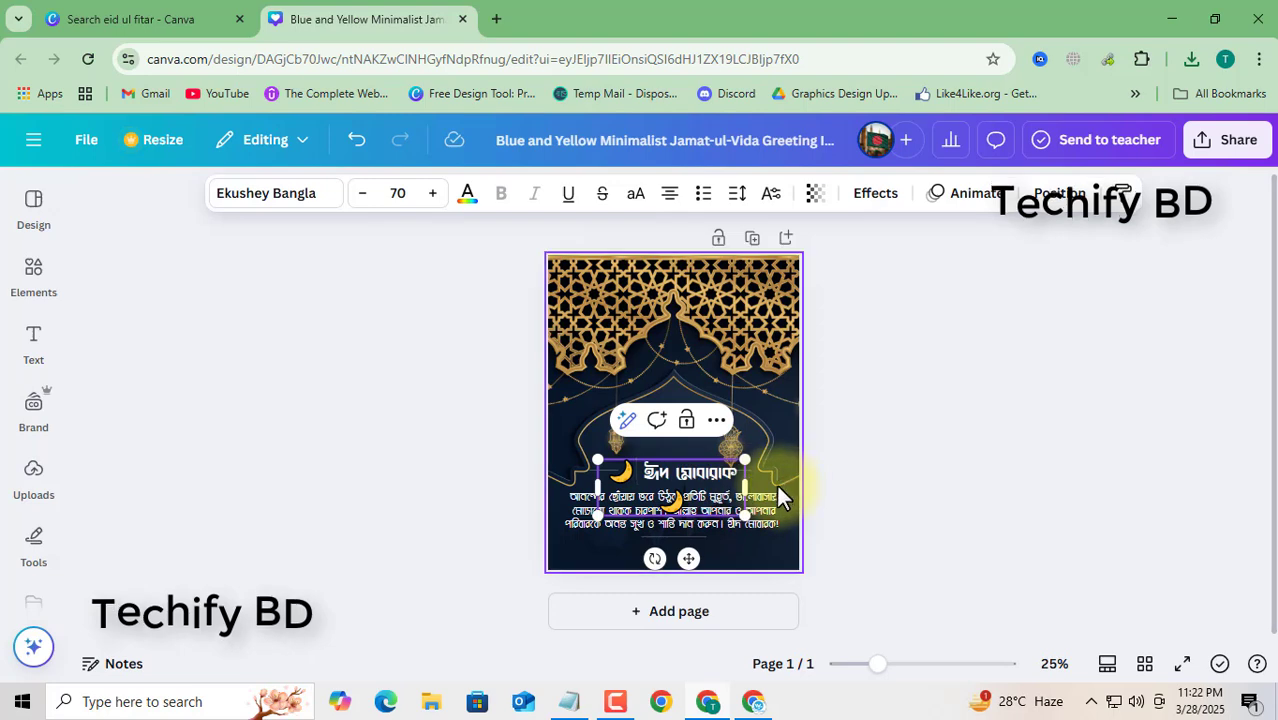
# Remove the pasted crescent moon emojis from the Bangla heading and deselect it.
pyautogui.press('BackSpace')
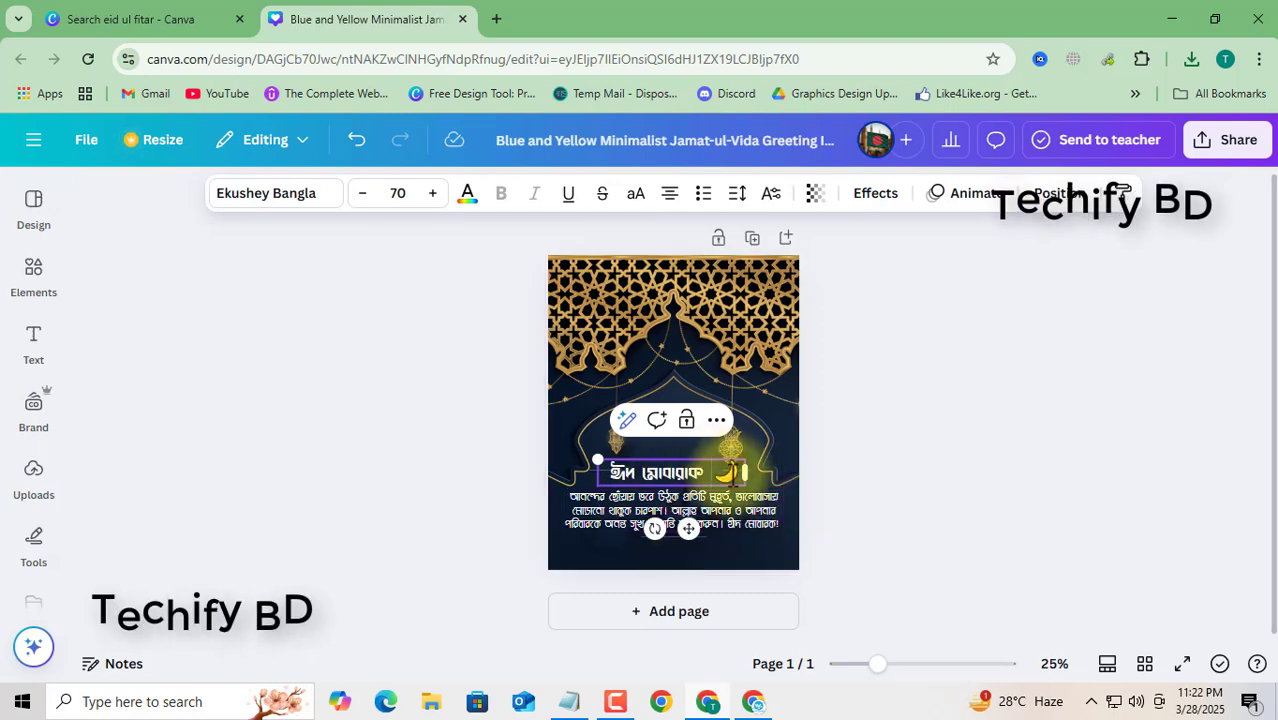
pyautogui.hotkey('ctrl', 'z')
pyautogui.hotkey('ctrl', 'z')
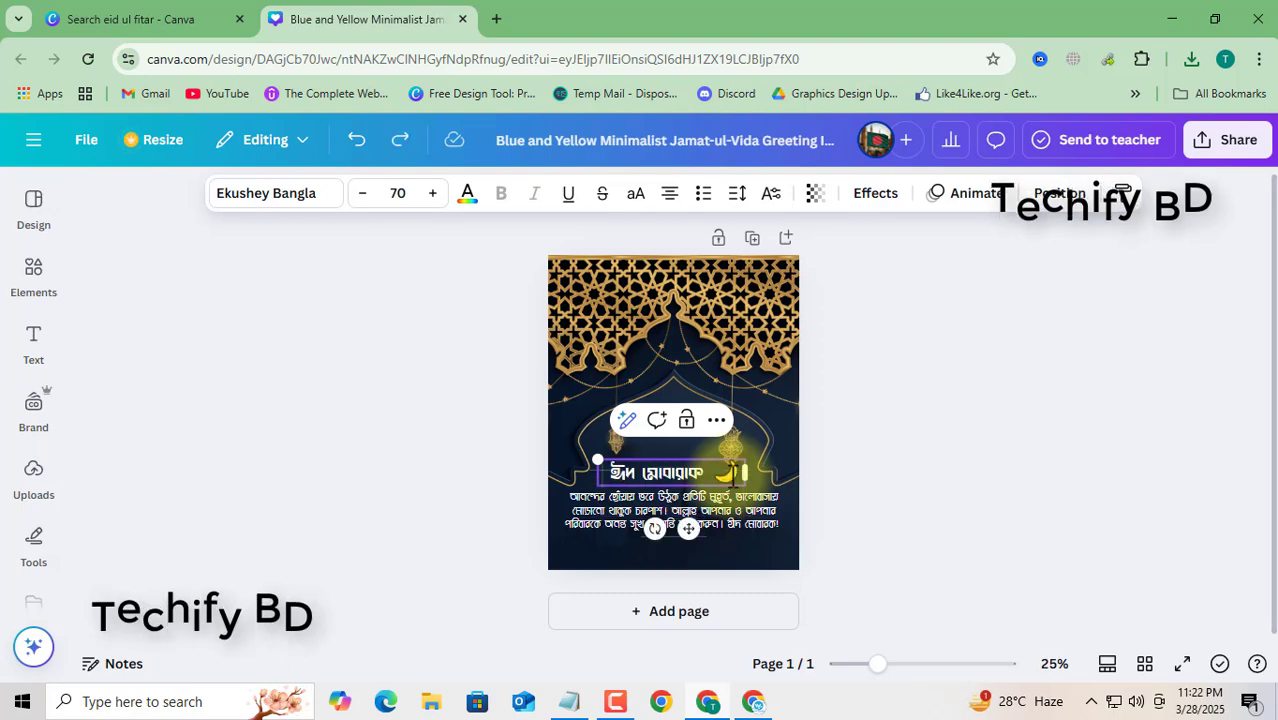
pyautogui.press('BackSpace')
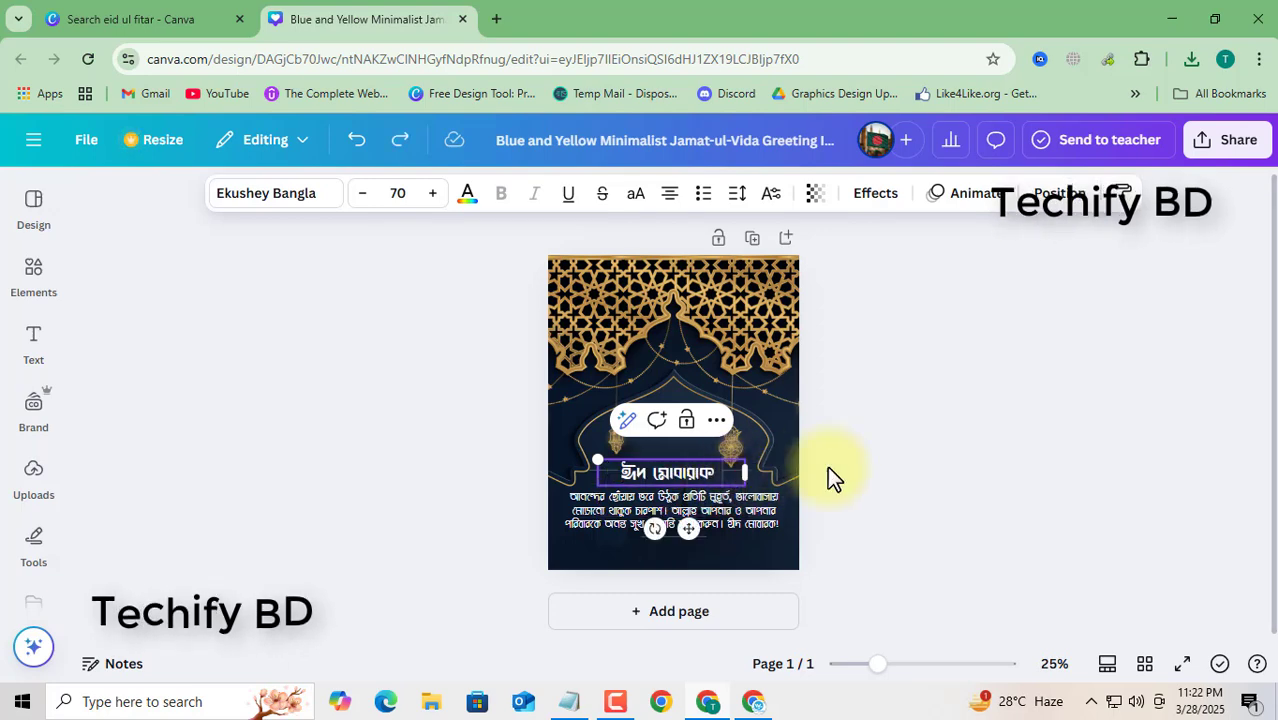
pyautogui.click(873, 458)
pyautogui.click(905, 664)
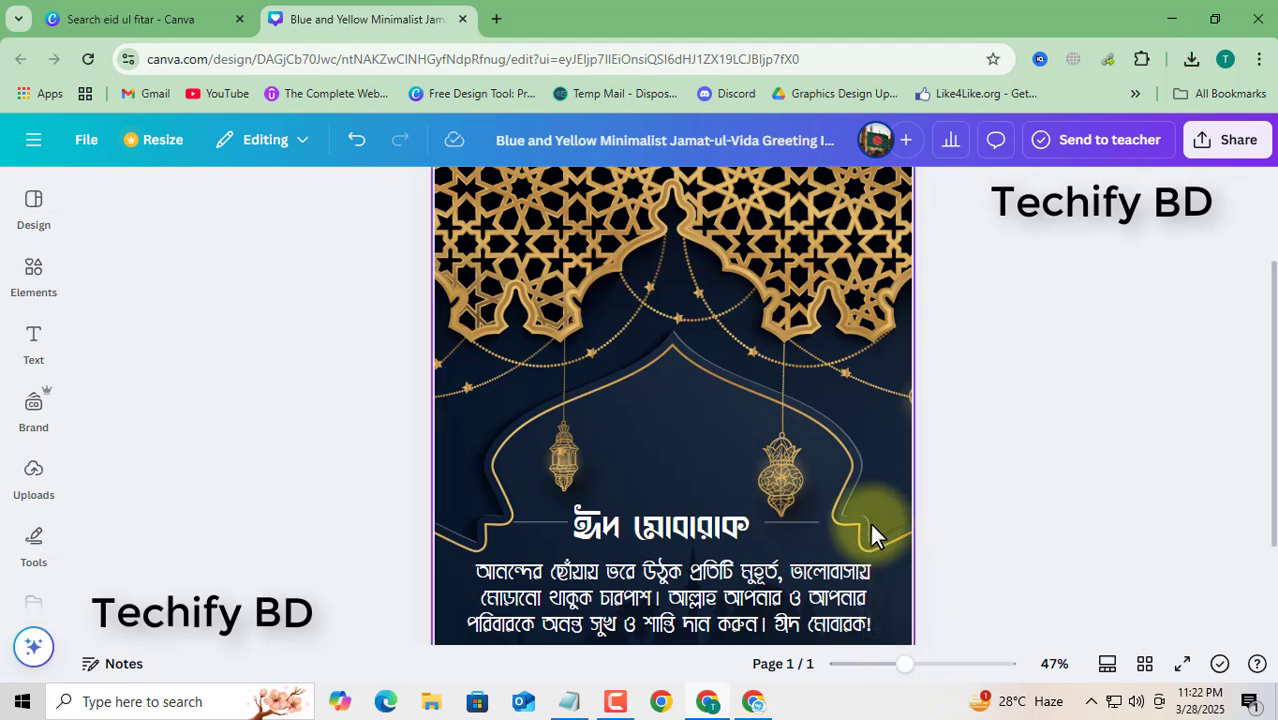
# Select the Bangla heading and examine the fonts matching "bangla" and the text styles available for it.
pyautogui.scroll(-1, 871, 530)
pyautogui.scroll(1, 869, 520)
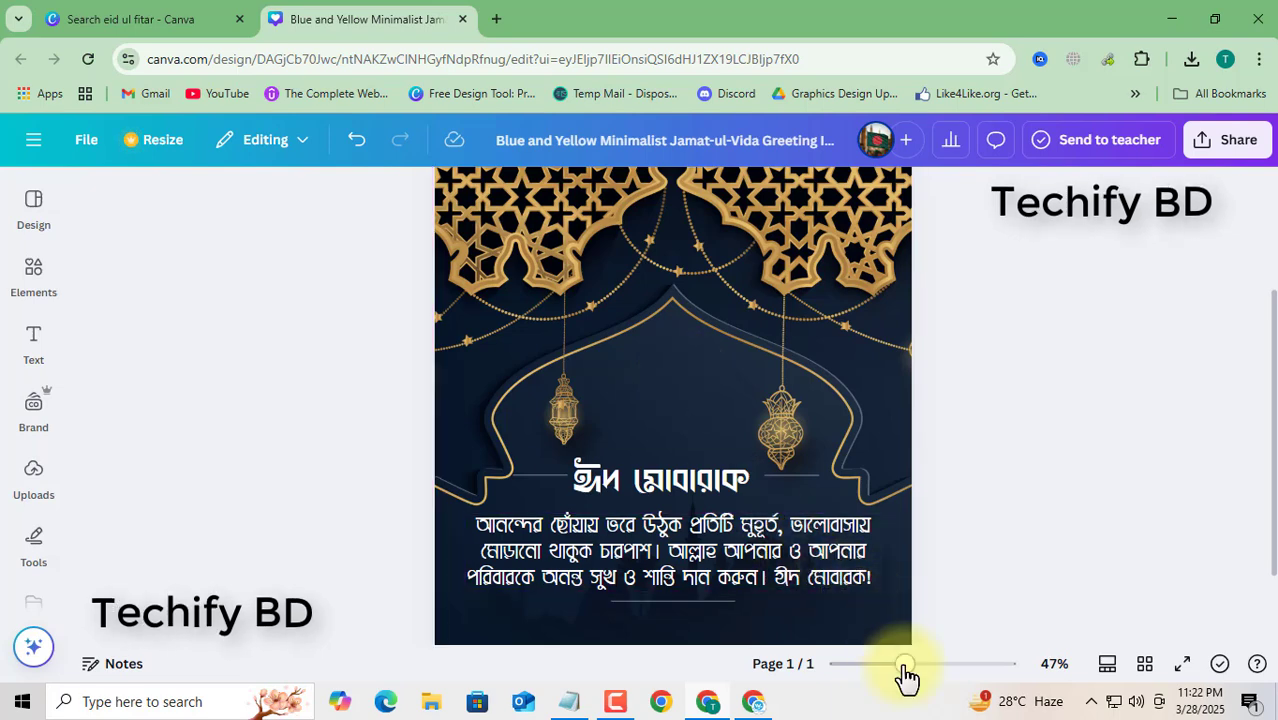
pyautogui.moveTo(902, 664); pyautogui.dragTo(880, 665)
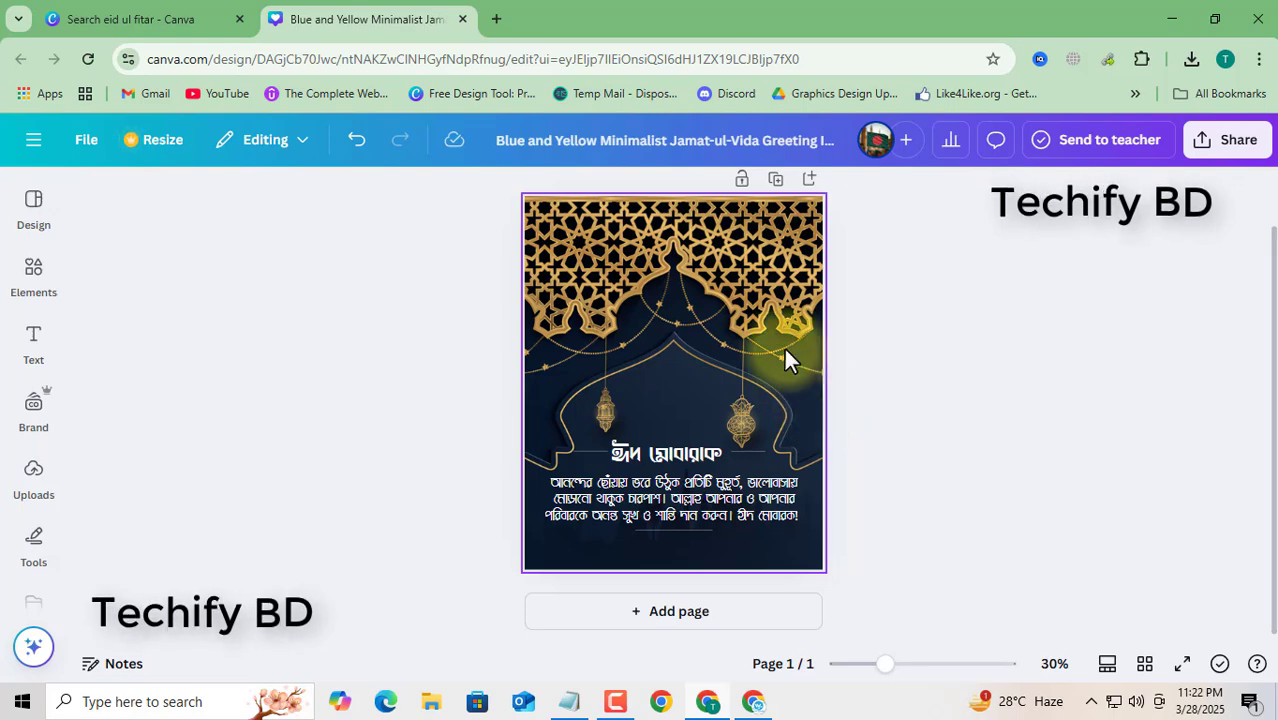
pyautogui.click(645, 458)
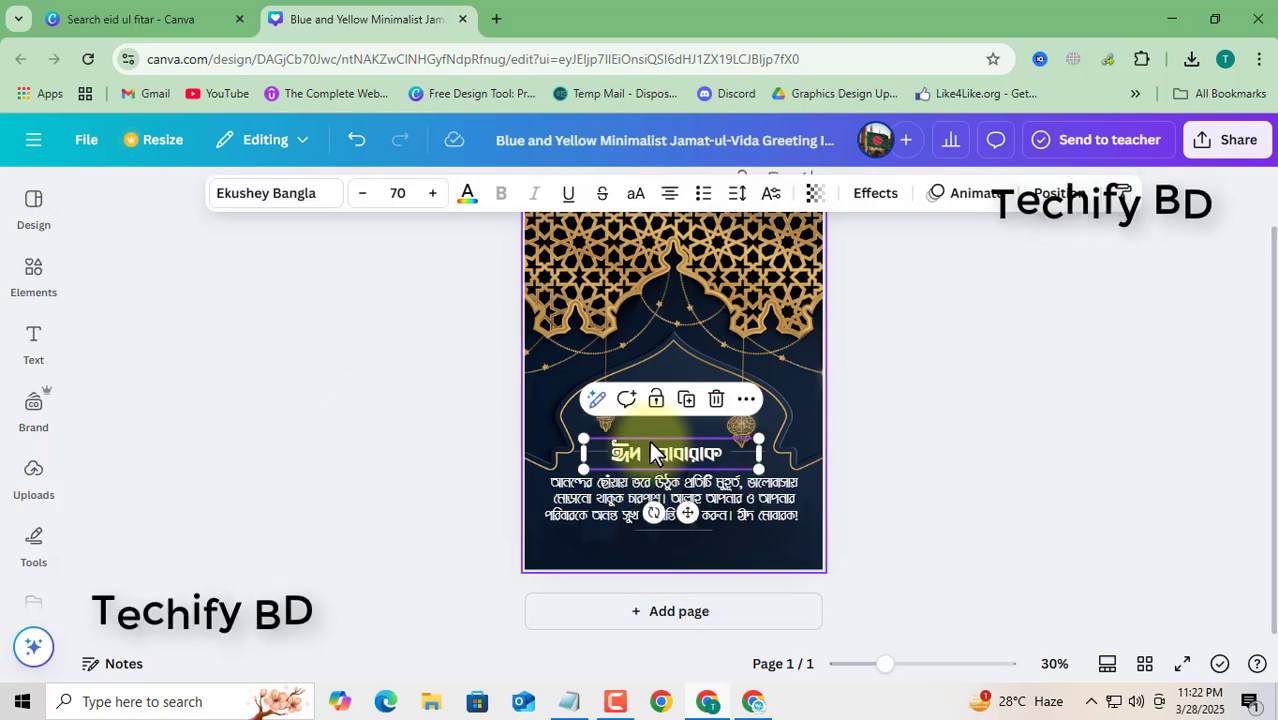
pyautogui.click(268, 196)
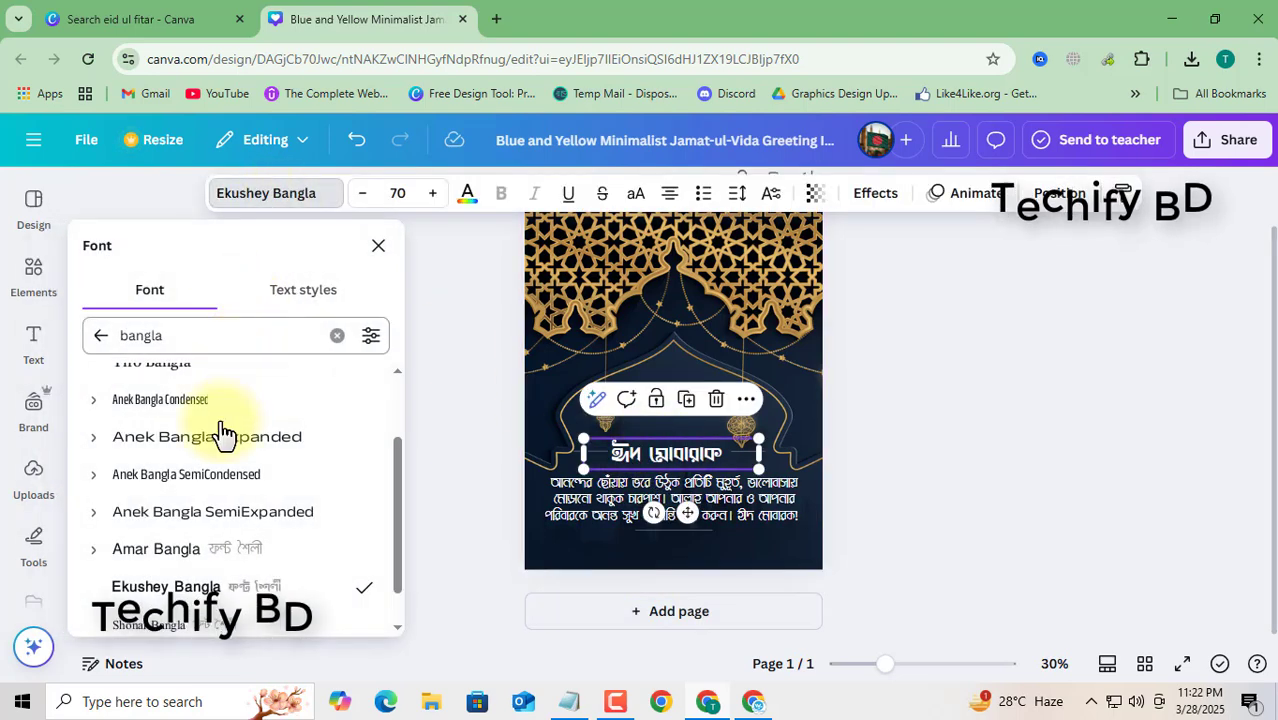
pyautogui.scroll(-1, 220, 440)
pyautogui.scroll(3, 224, 508)
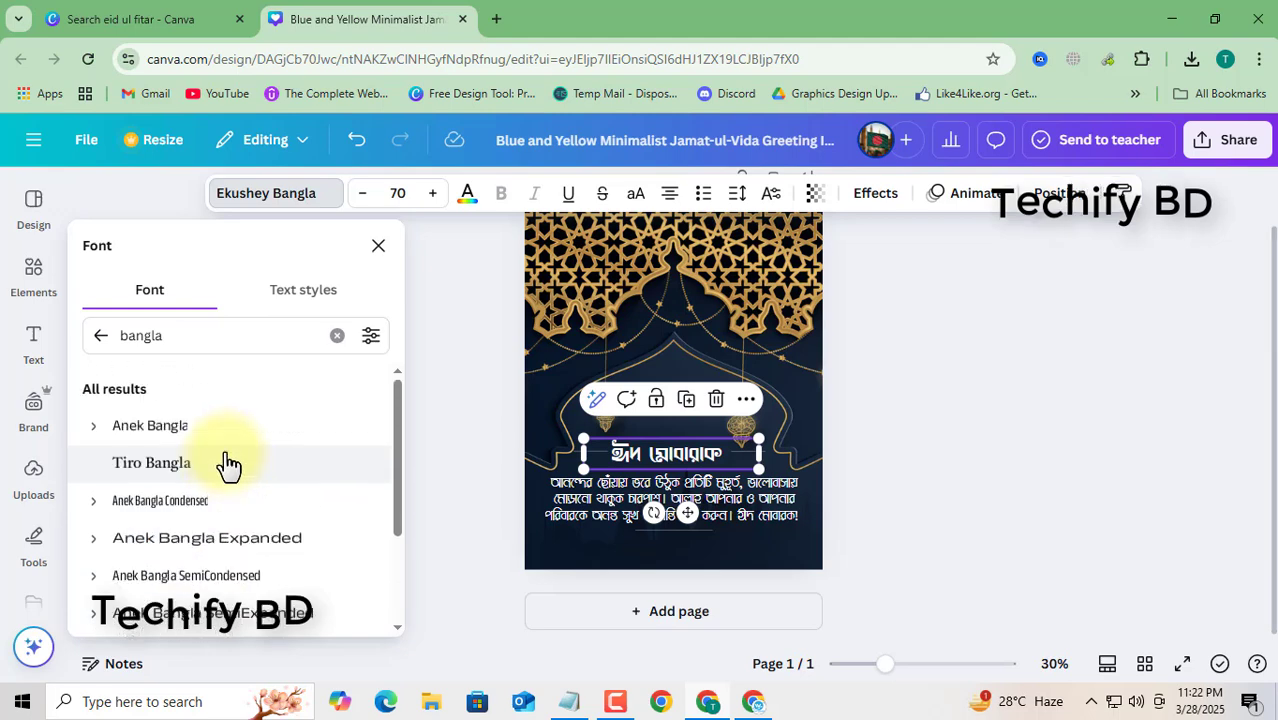
pyautogui.scroll(-3, 262, 376)
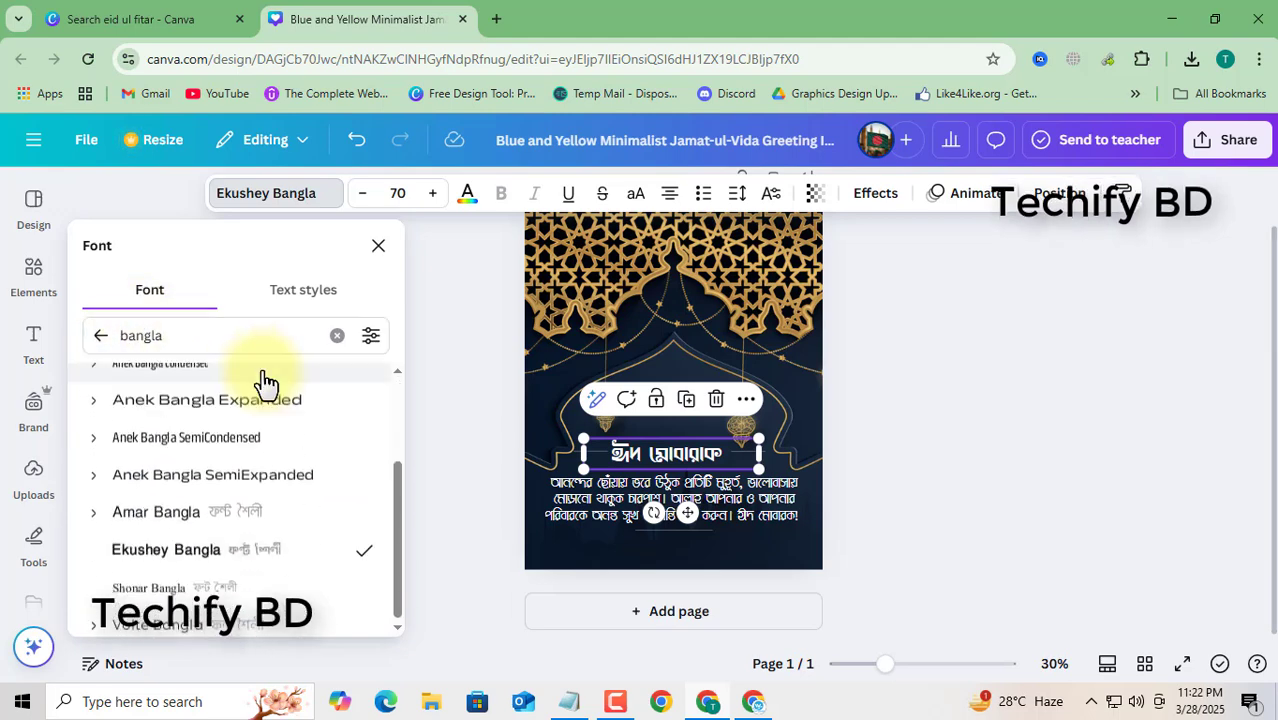
pyautogui.scroll(3, 262, 374)
pyautogui.scroll(-3, 262, 372)
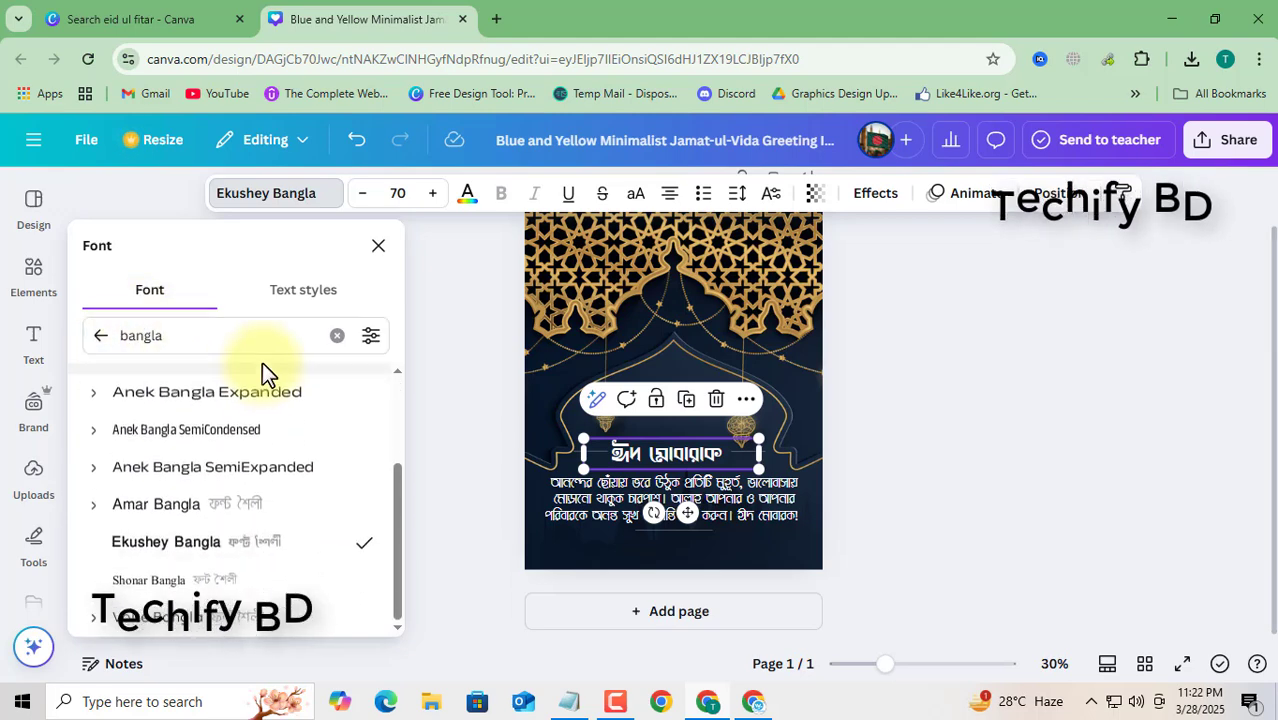
pyautogui.click(306, 293)
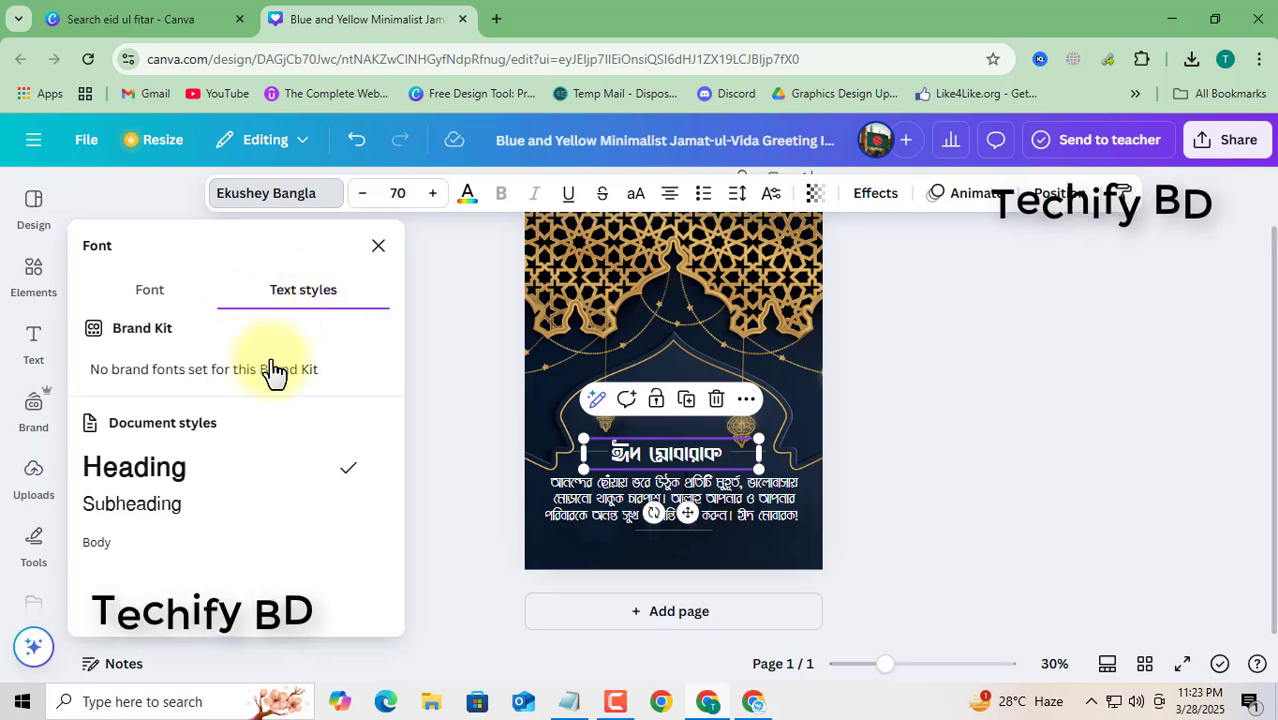
pyautogui.click(153, 314)
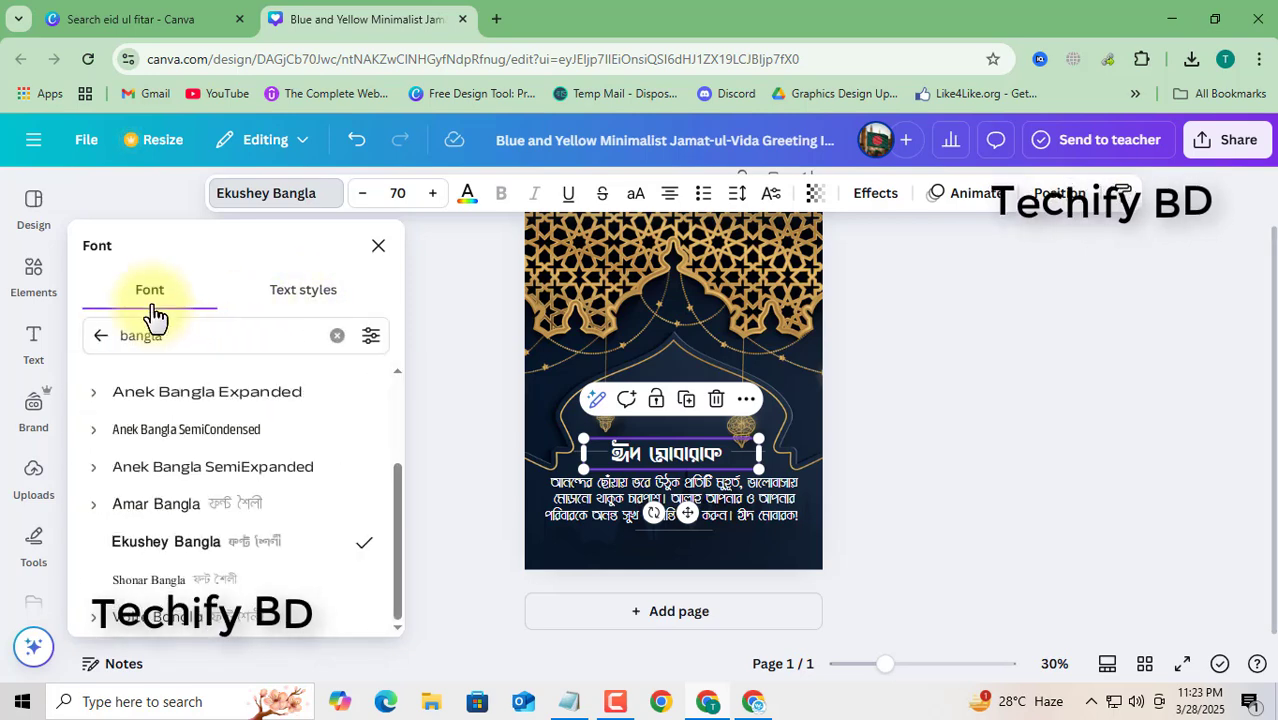